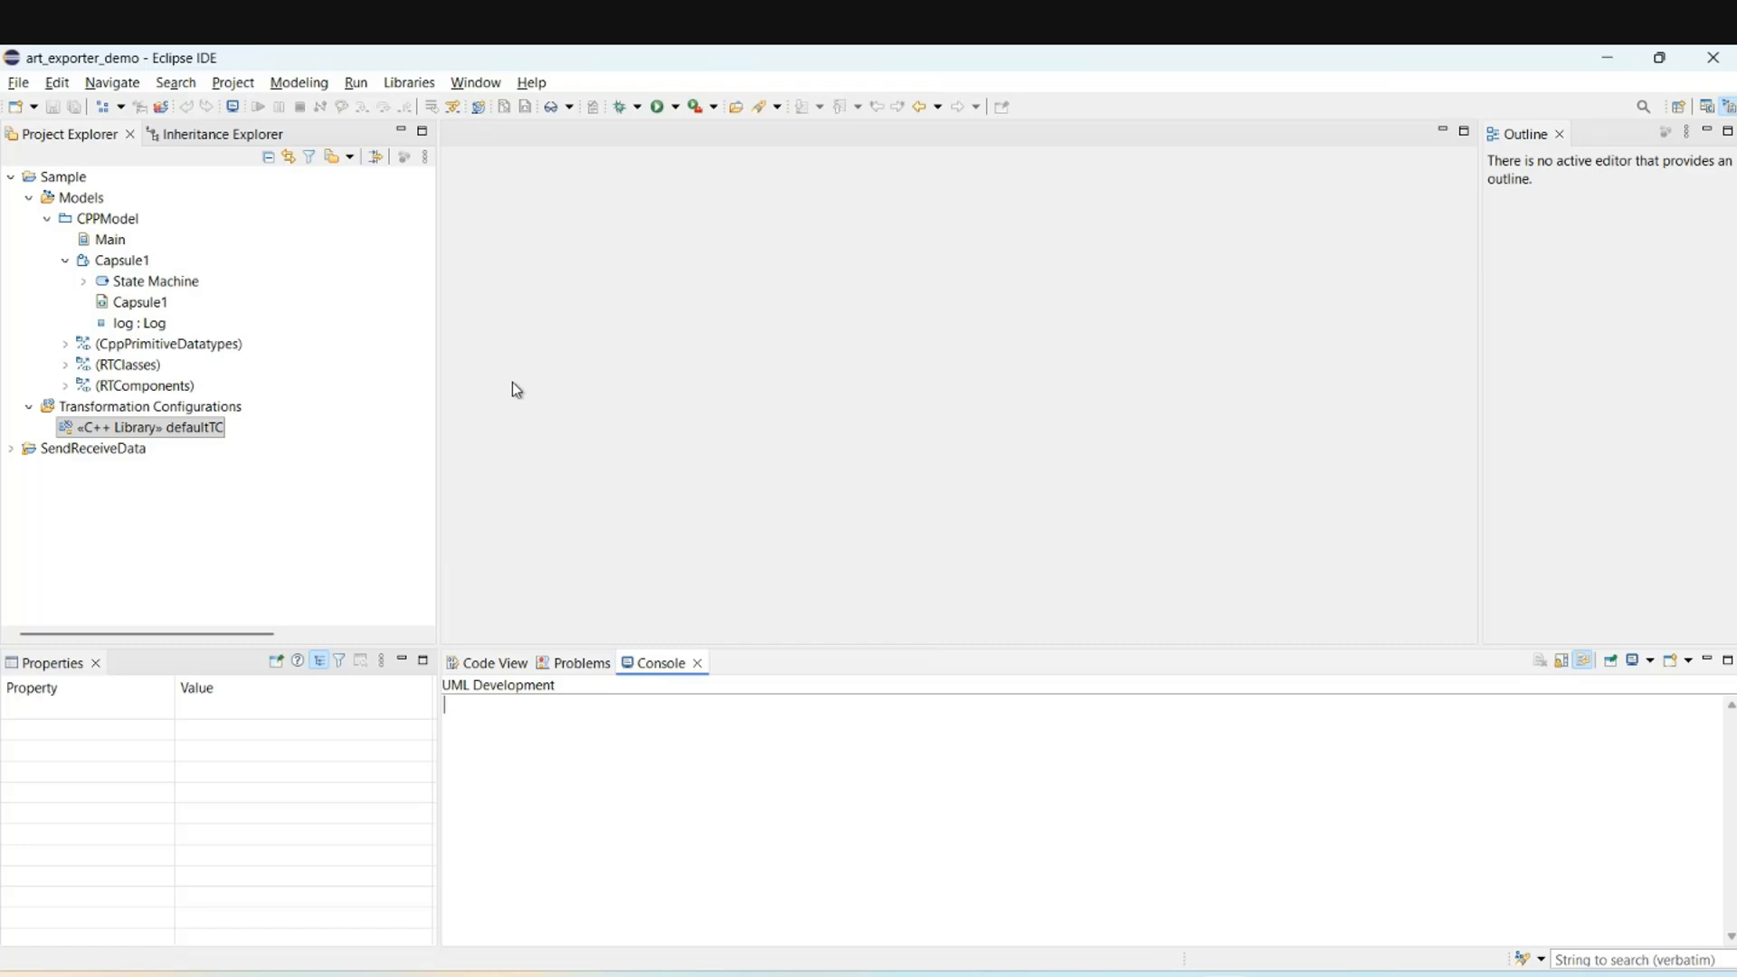
Open Capsule1's State Machine diagram and export defaultTC to Art, with diagrams, into CodeRT_projects.
{"action": "double_click", "coordinate": [131, 283]}
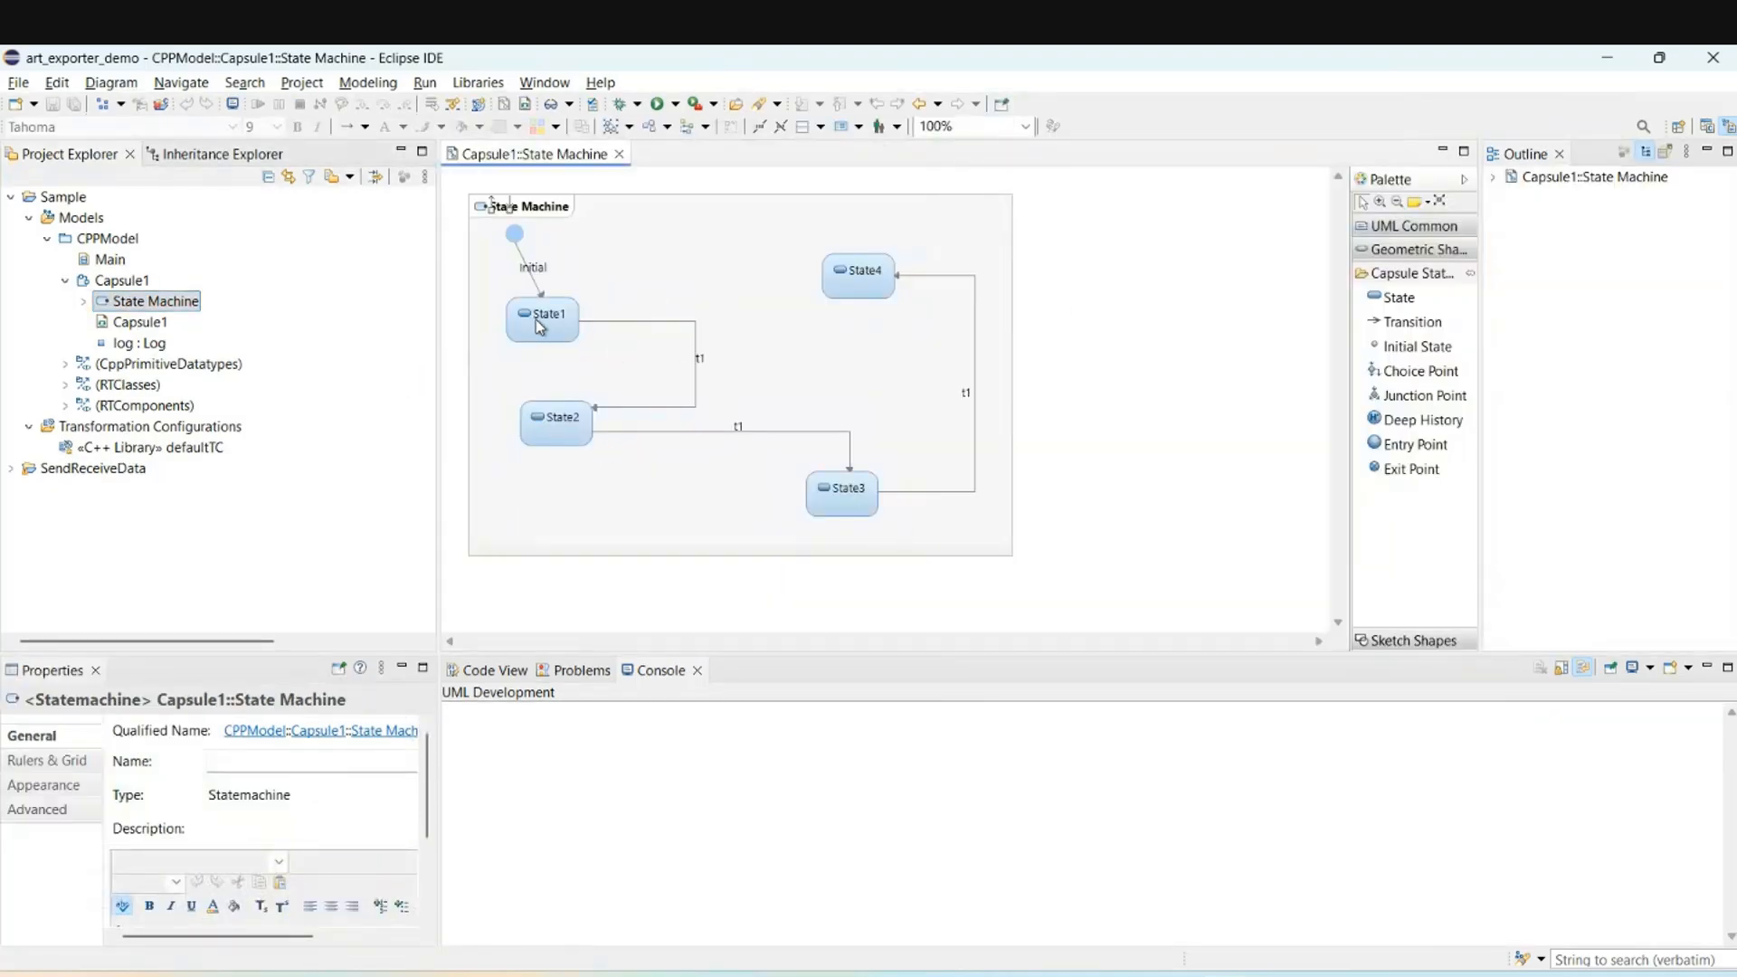
{"action": "mouse_move", "coordinate": [561, 325]}
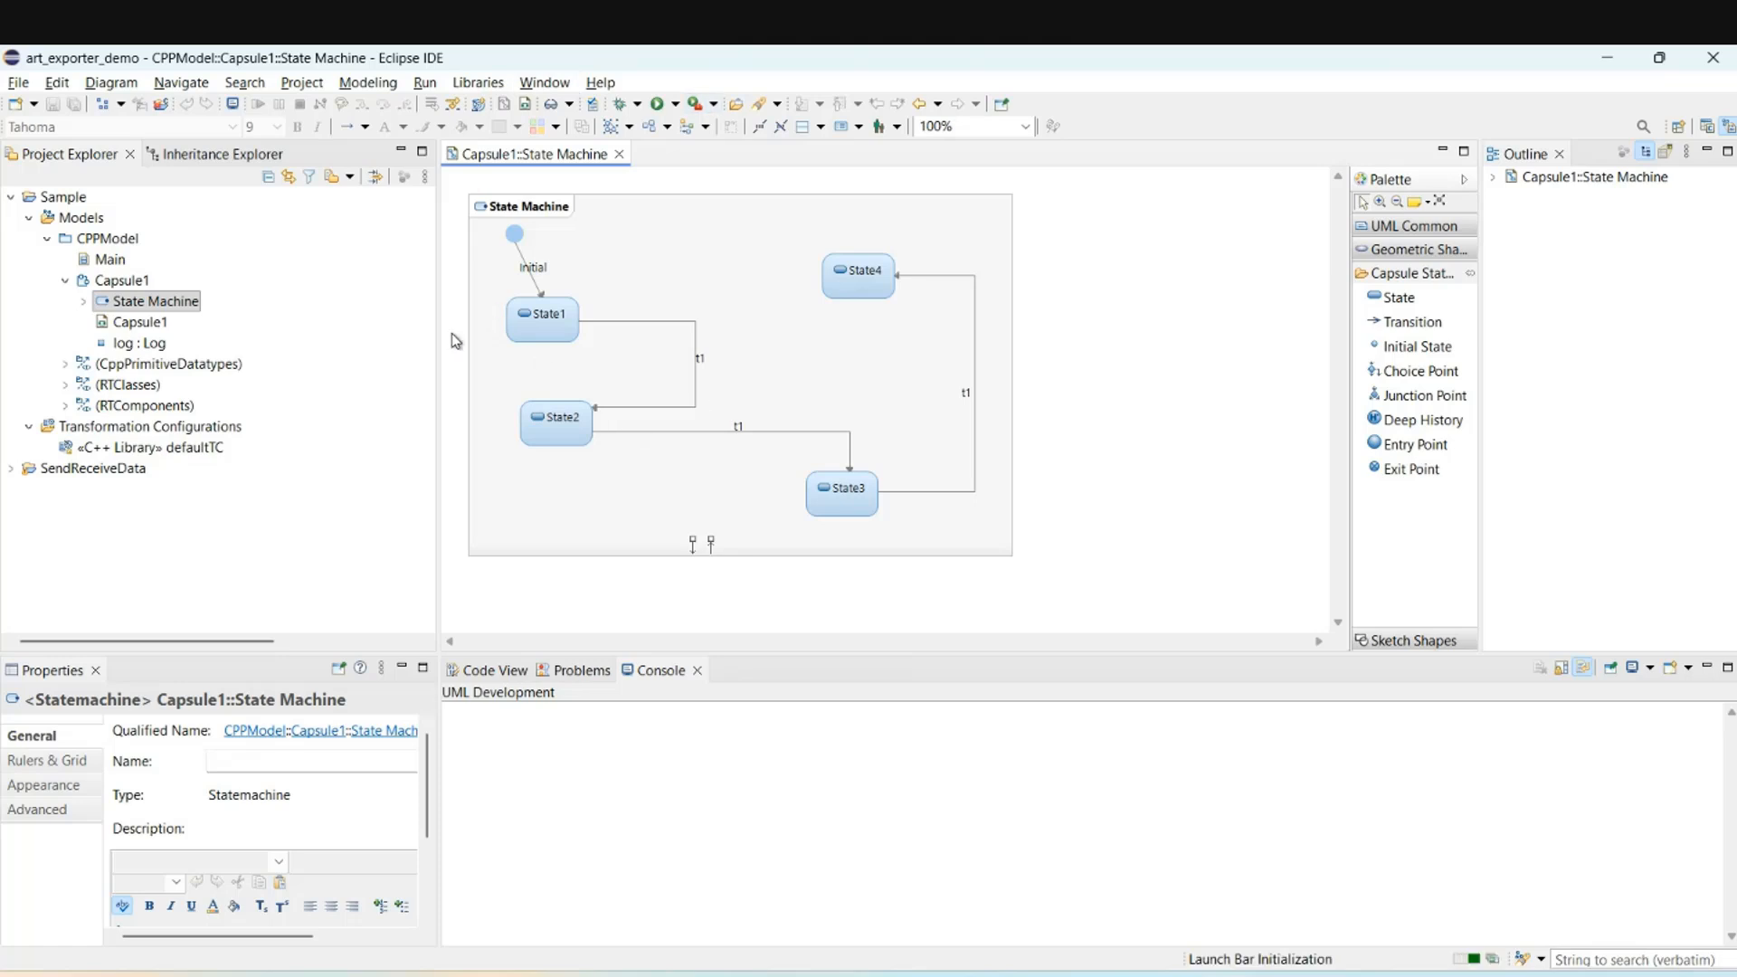
{"action": "left_click", "coordinate": [220, 449]}
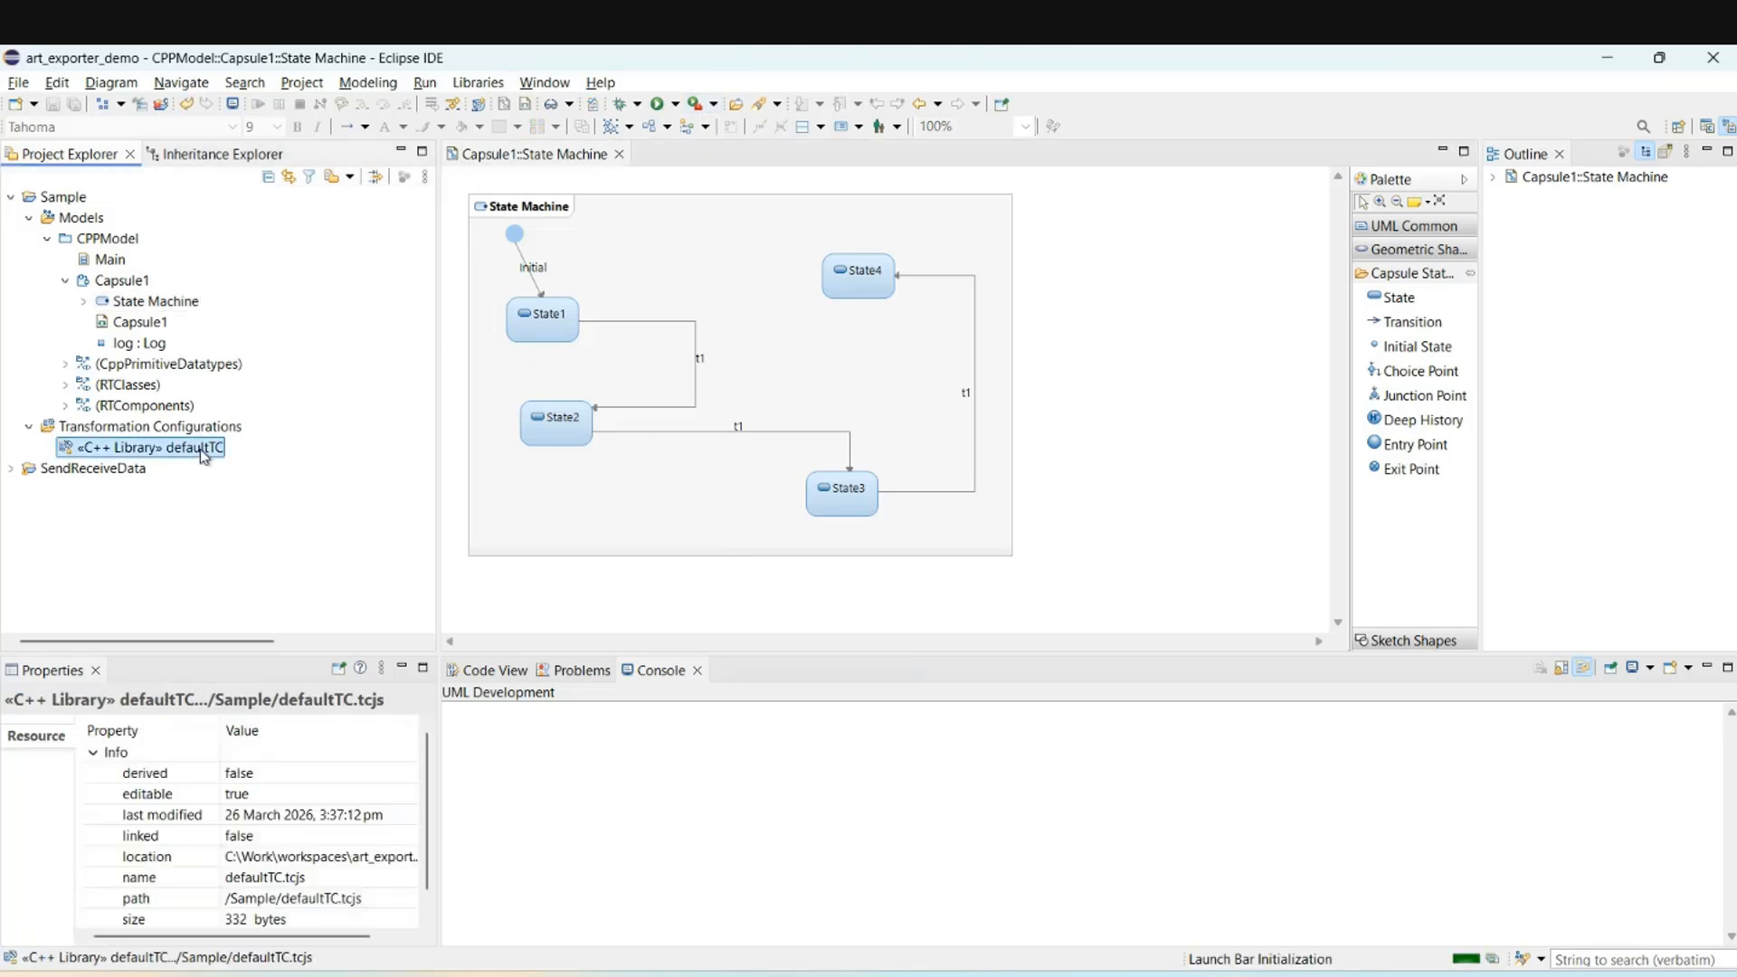
{"action": "right_click", "coordinate": [204, 455]}
{"action": "left_click", "coordinate": [346, 639]}
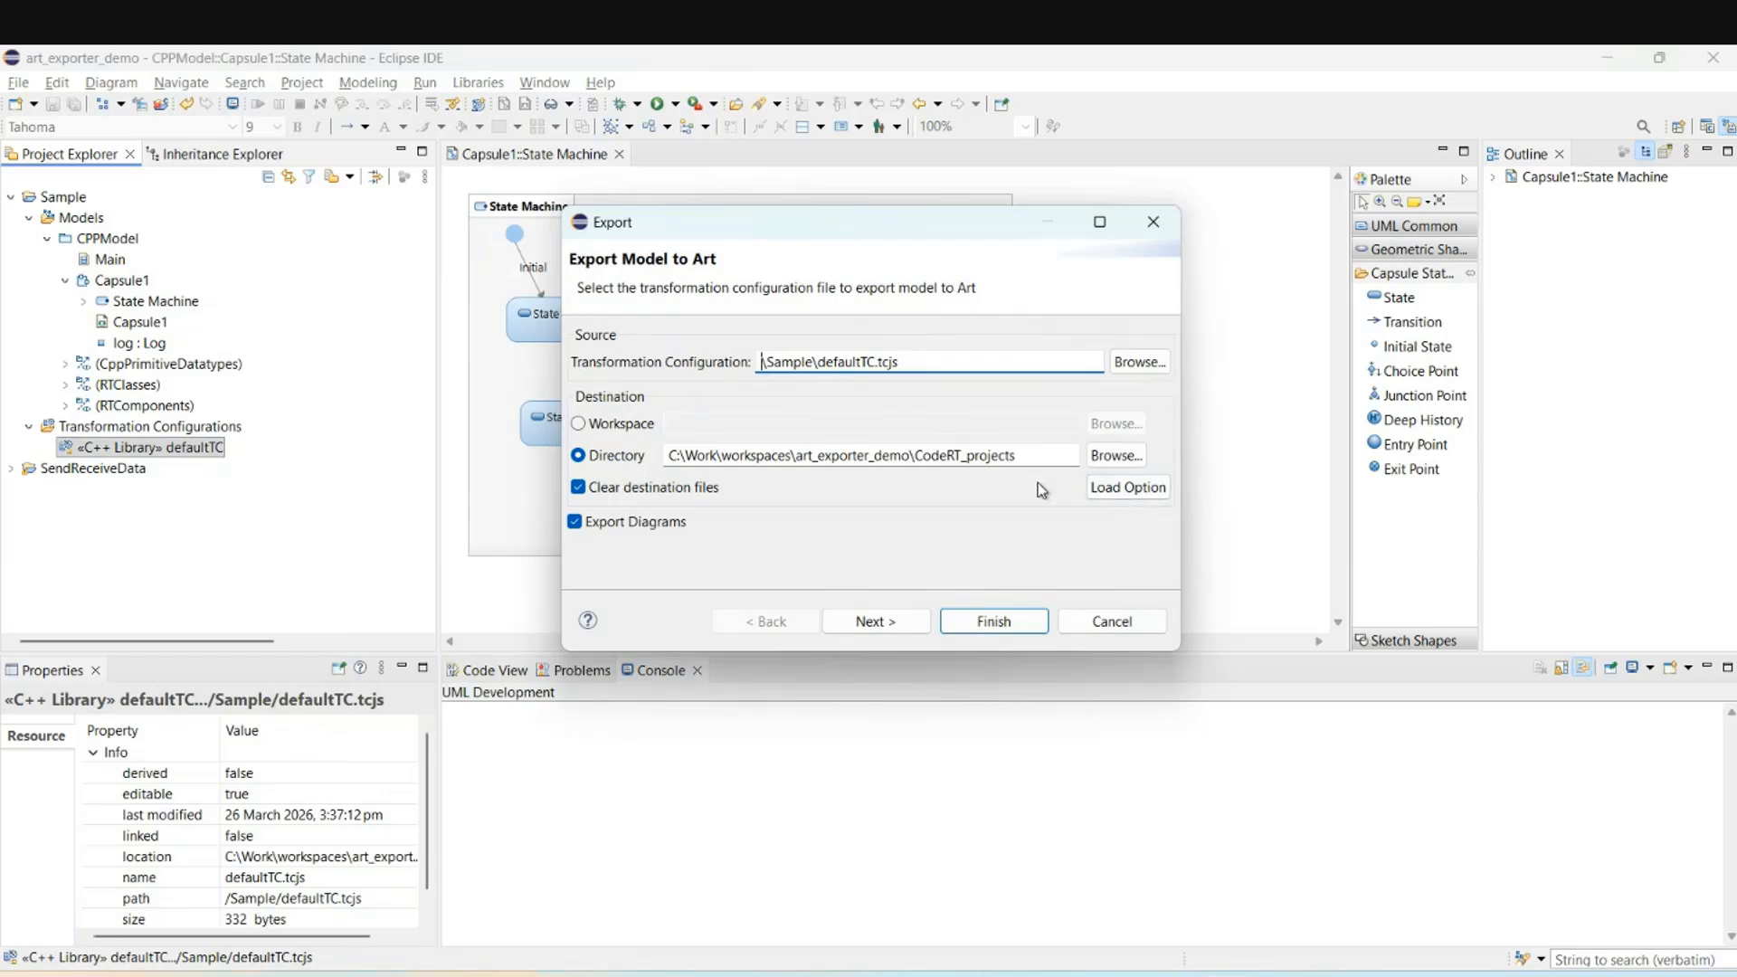
{"action": "left_click", "coordinate": [1007, 622]}
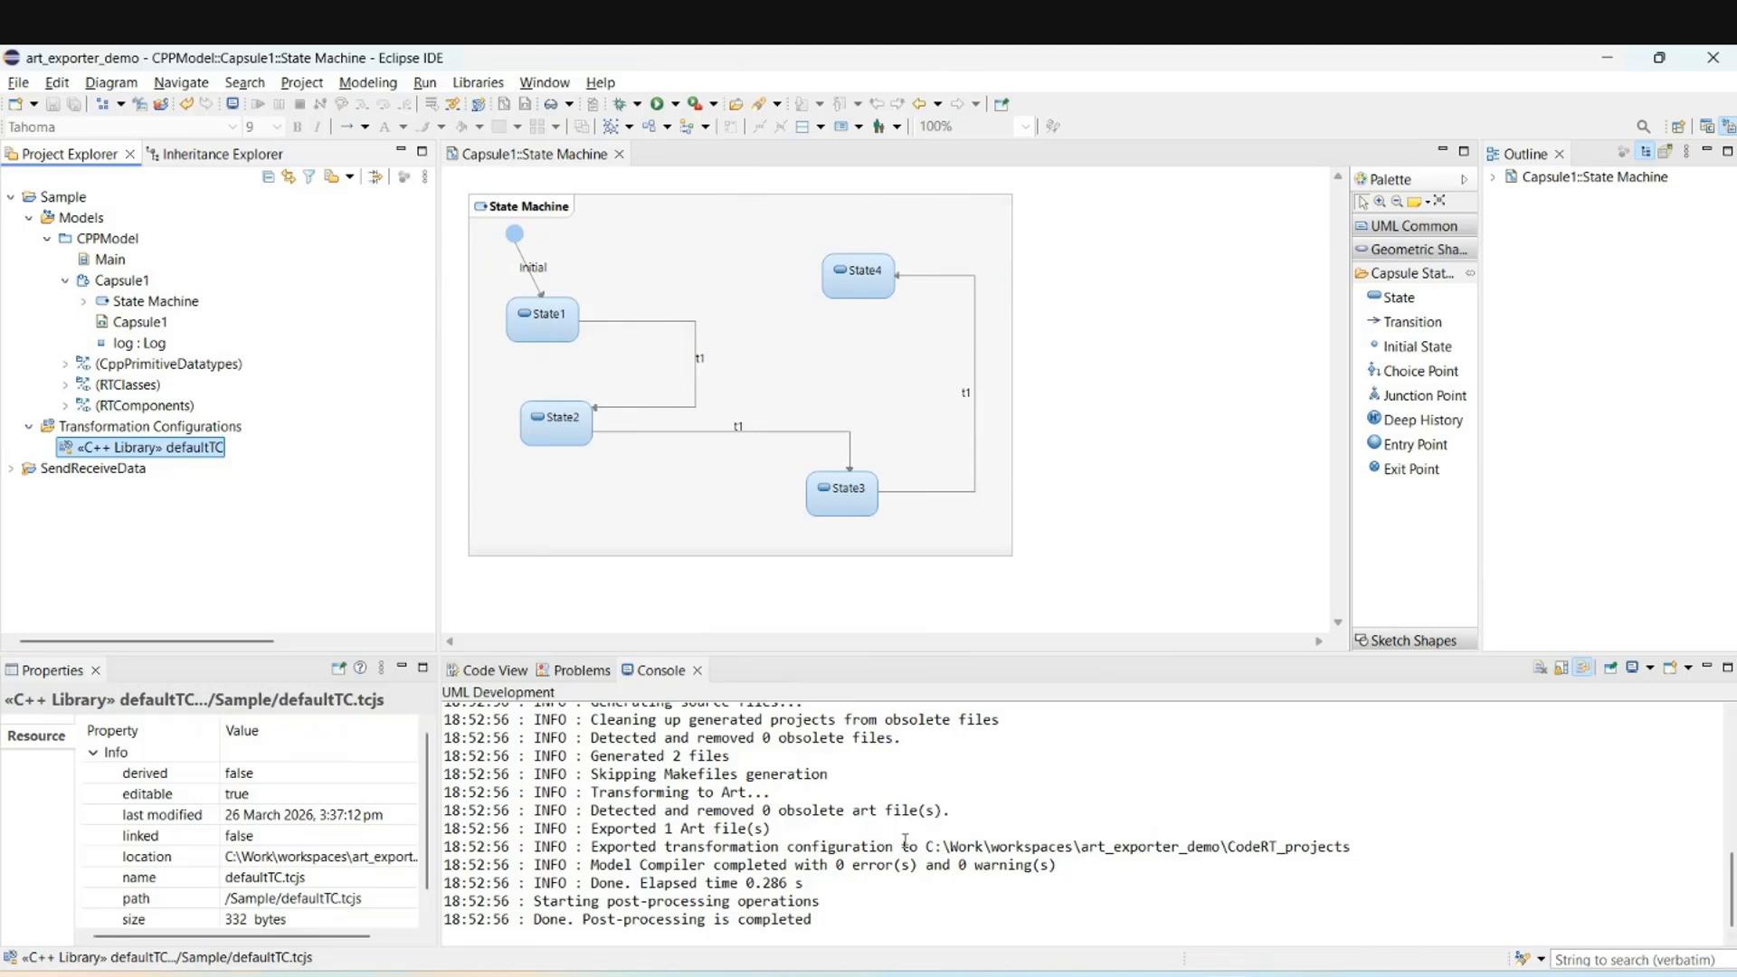
{"action": "left_click_drag", "start_coordinate": [927, 847], "coordinate": [1353, 848]}
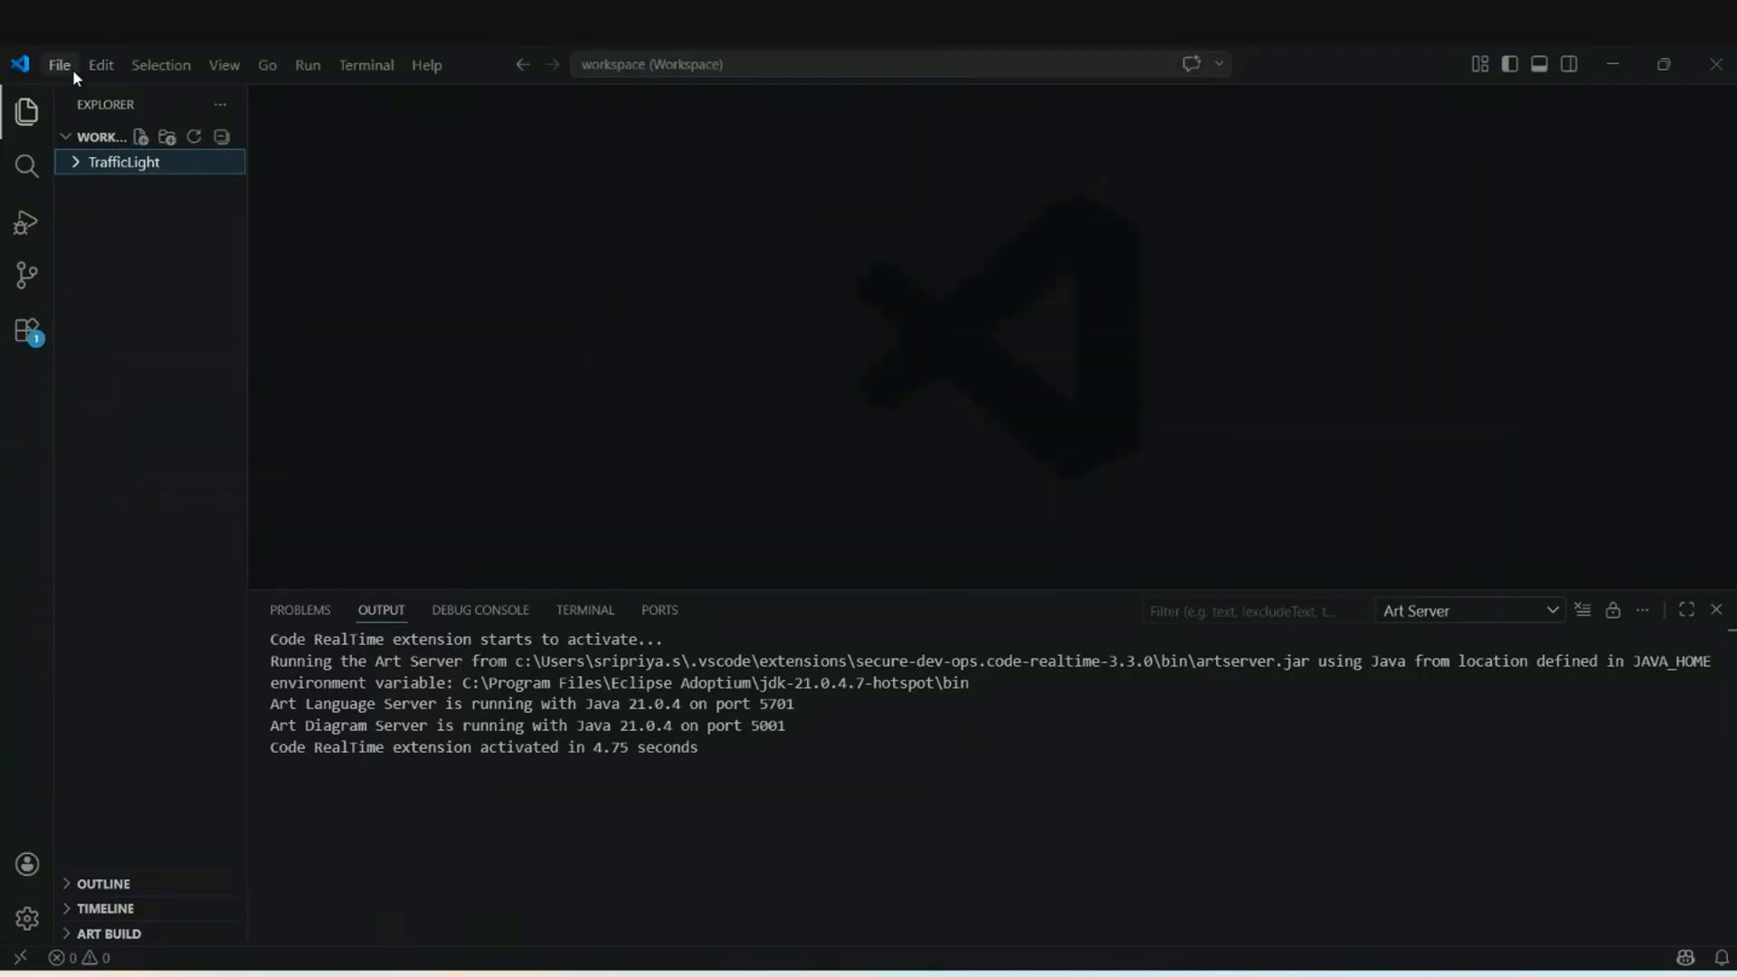
Add the exported Sample folder from the pasted CodeRT_projects path to the workspace.
{"action": "left_click", "coordinate": [60, 65]}
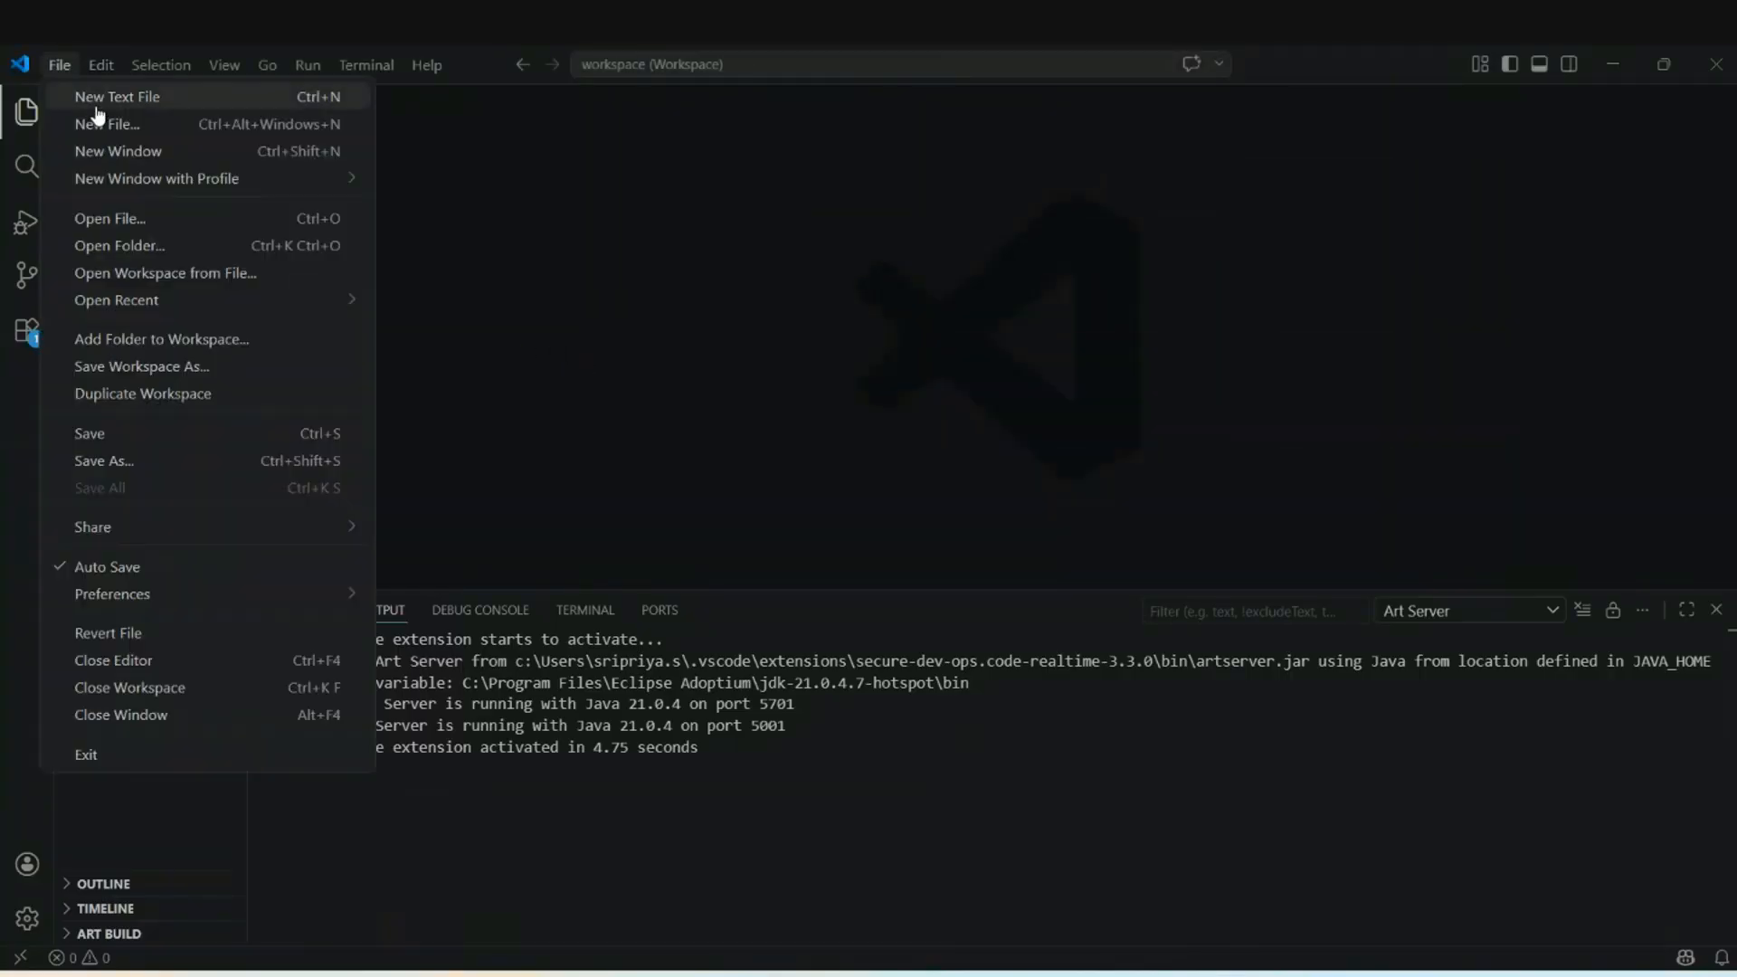
{"action": "left_click", "coordinate": [128, 342]}
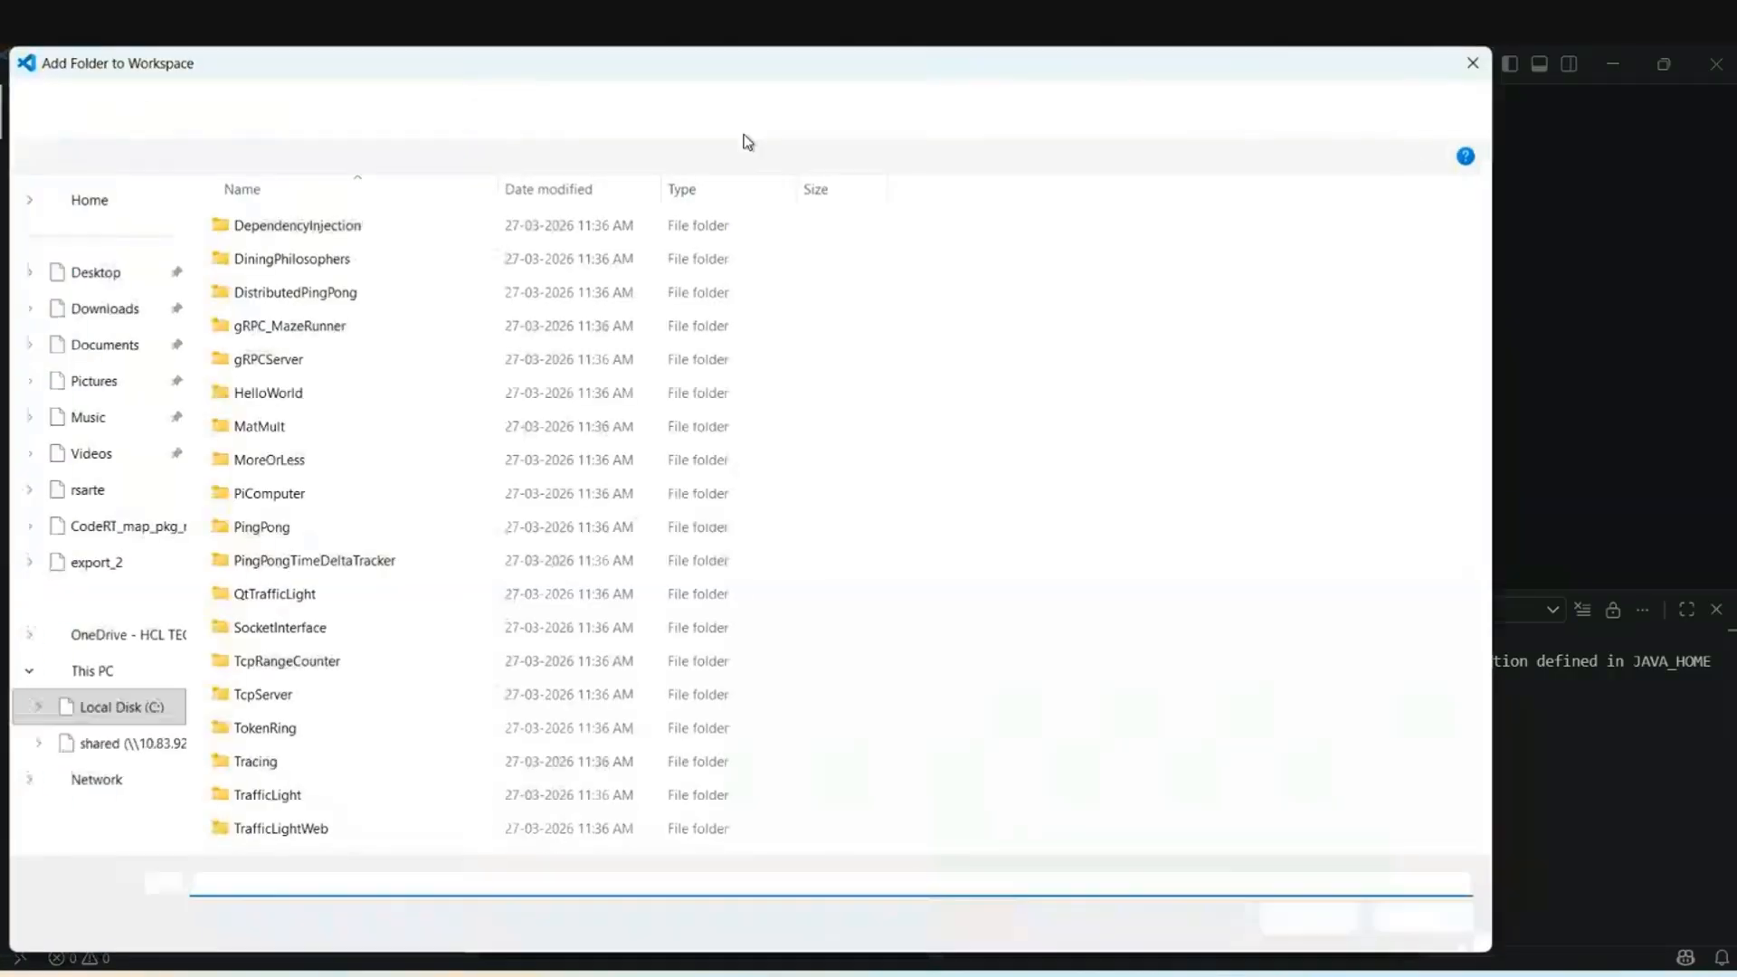
{"action": "left_click", "coordinate": [819, 105]}
{"action": "type", "text": "C:\\Work\\workspaces\\art_exporter_demo\\CodeRT_projects"}
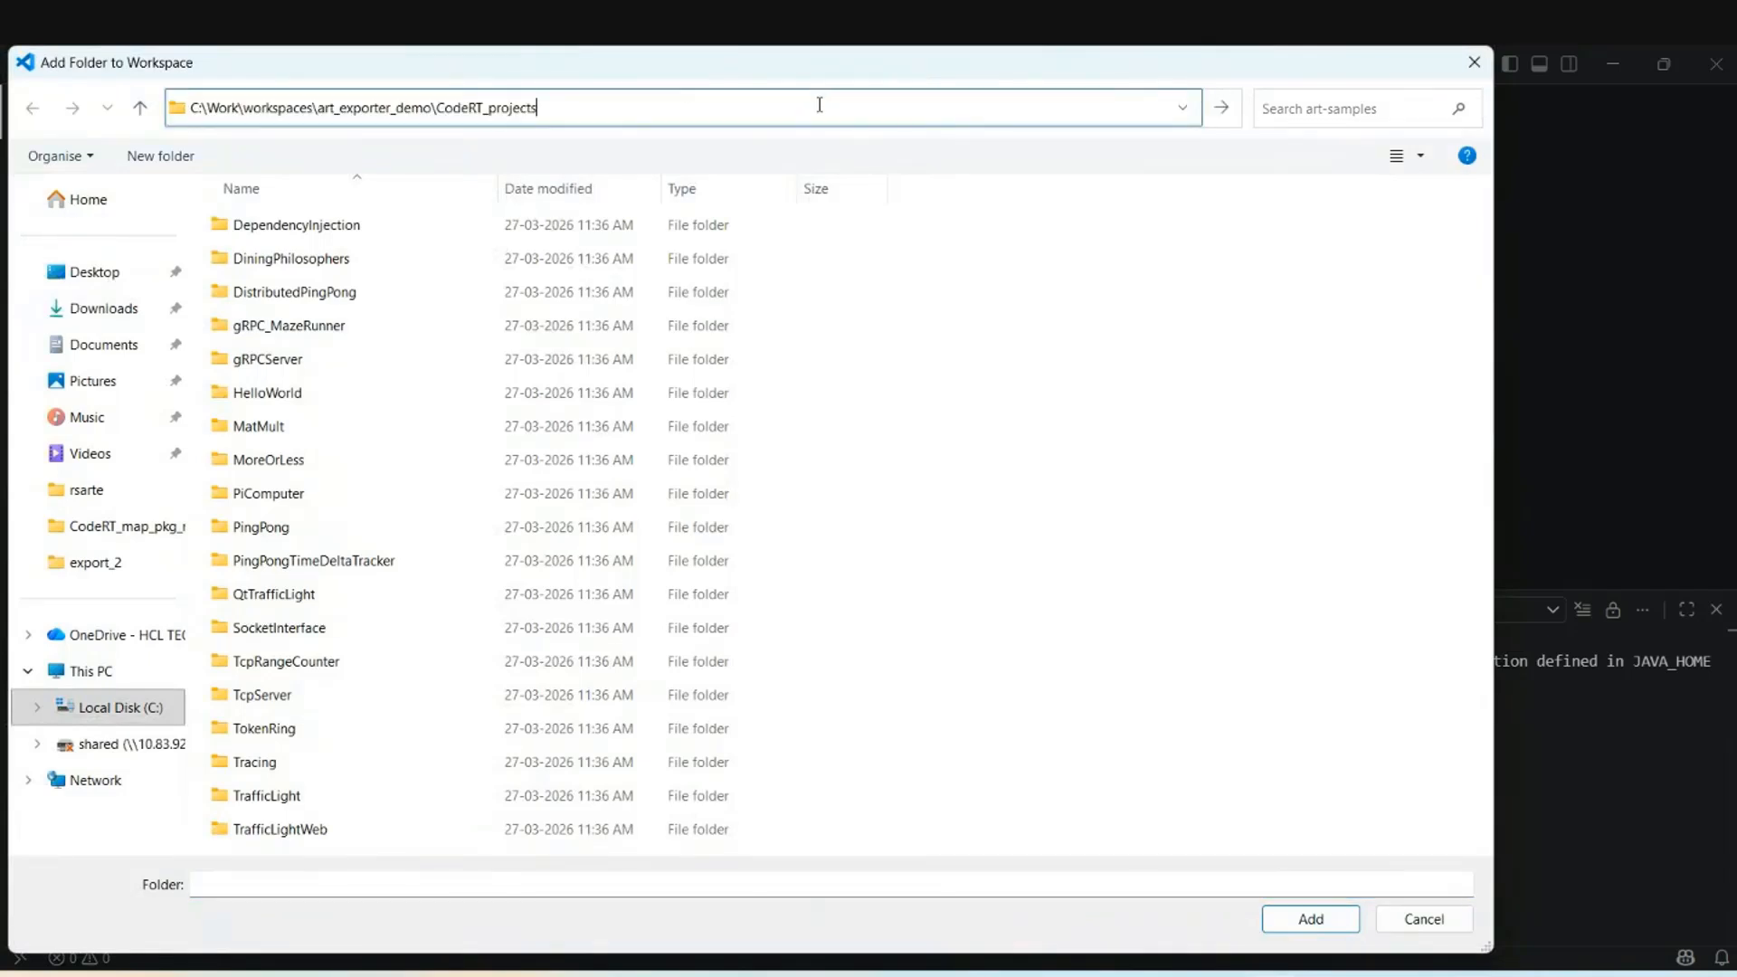
{"action": "key", "text": "Return"}
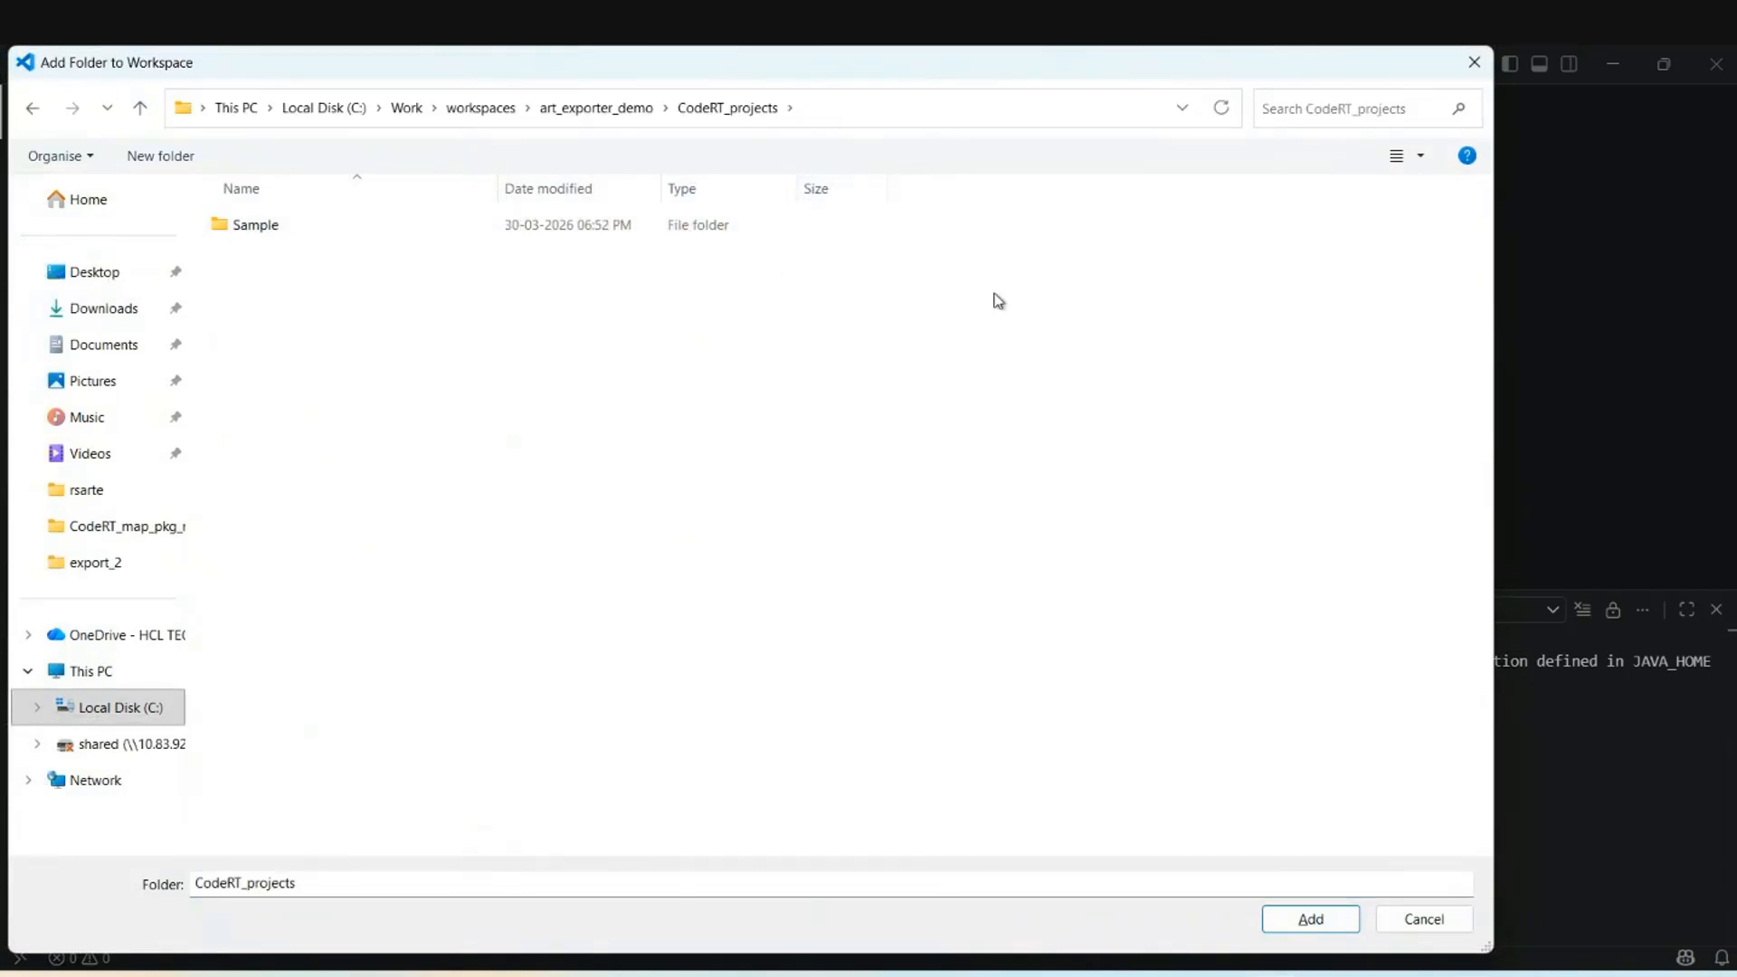
{"action": "left_click", "coordinate": [659, 237]}
{"action": "left_click", "coordinate": [1343, 921]}
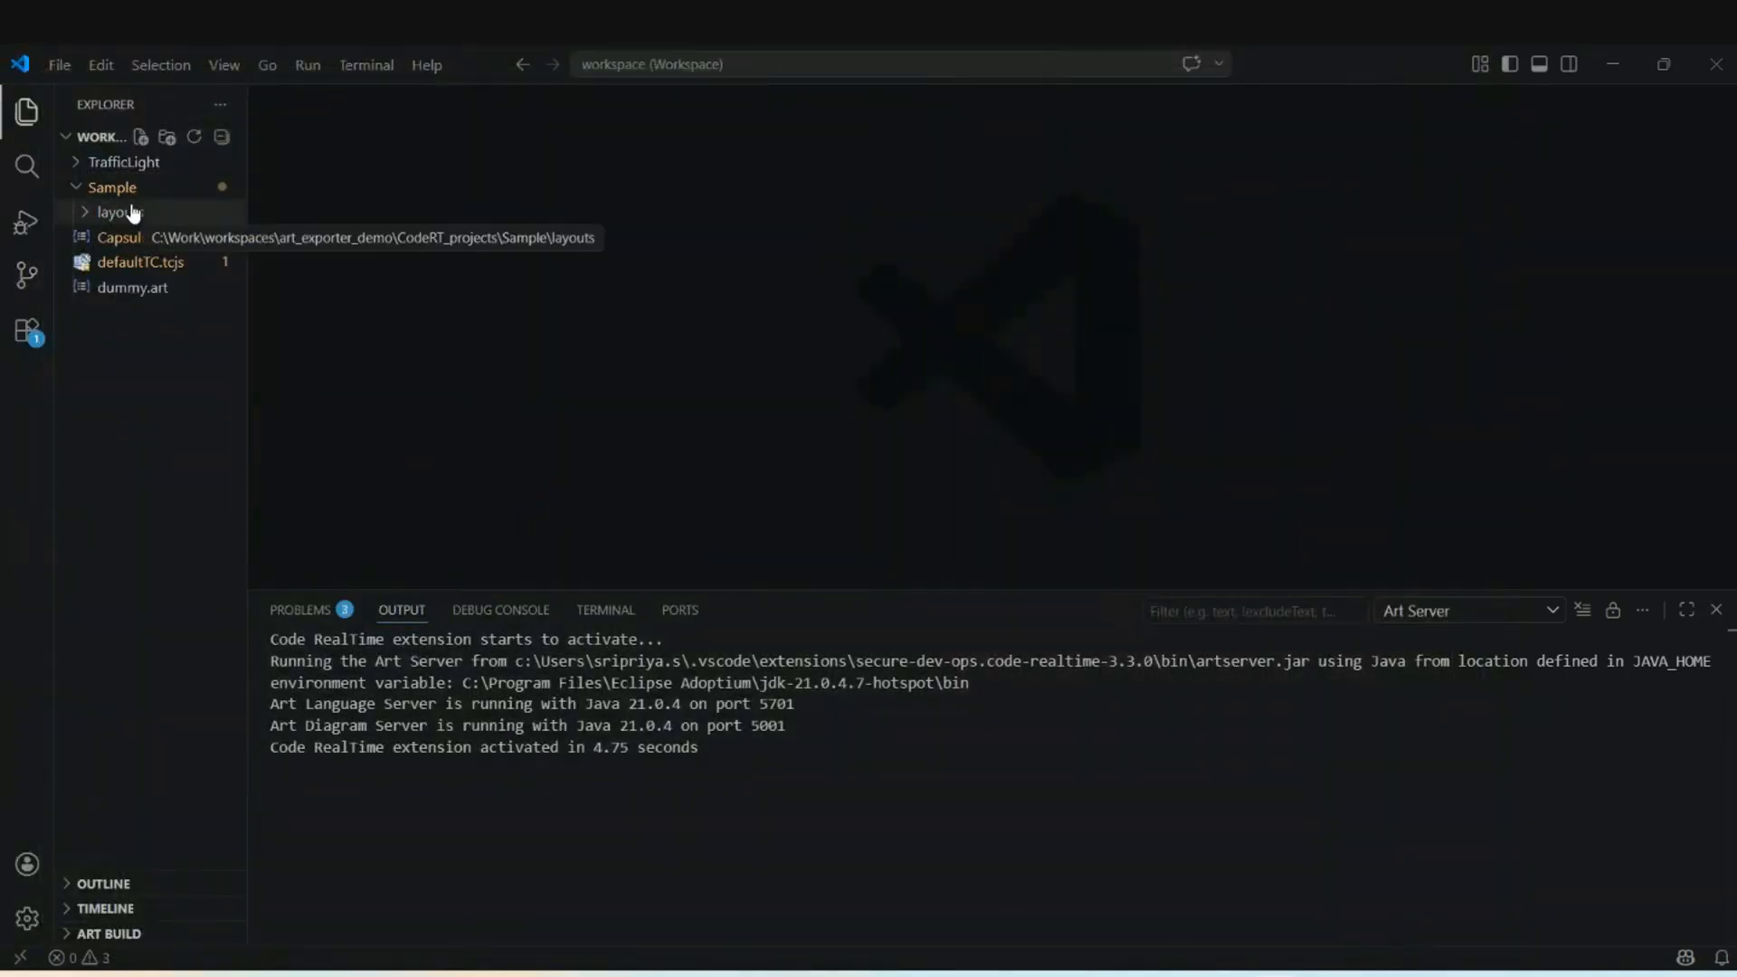
Open Capsule1.art and its state diagram, with display settings hidden so State4 is visible.
{"action": "left_click", "coordinate": [101, 215]}
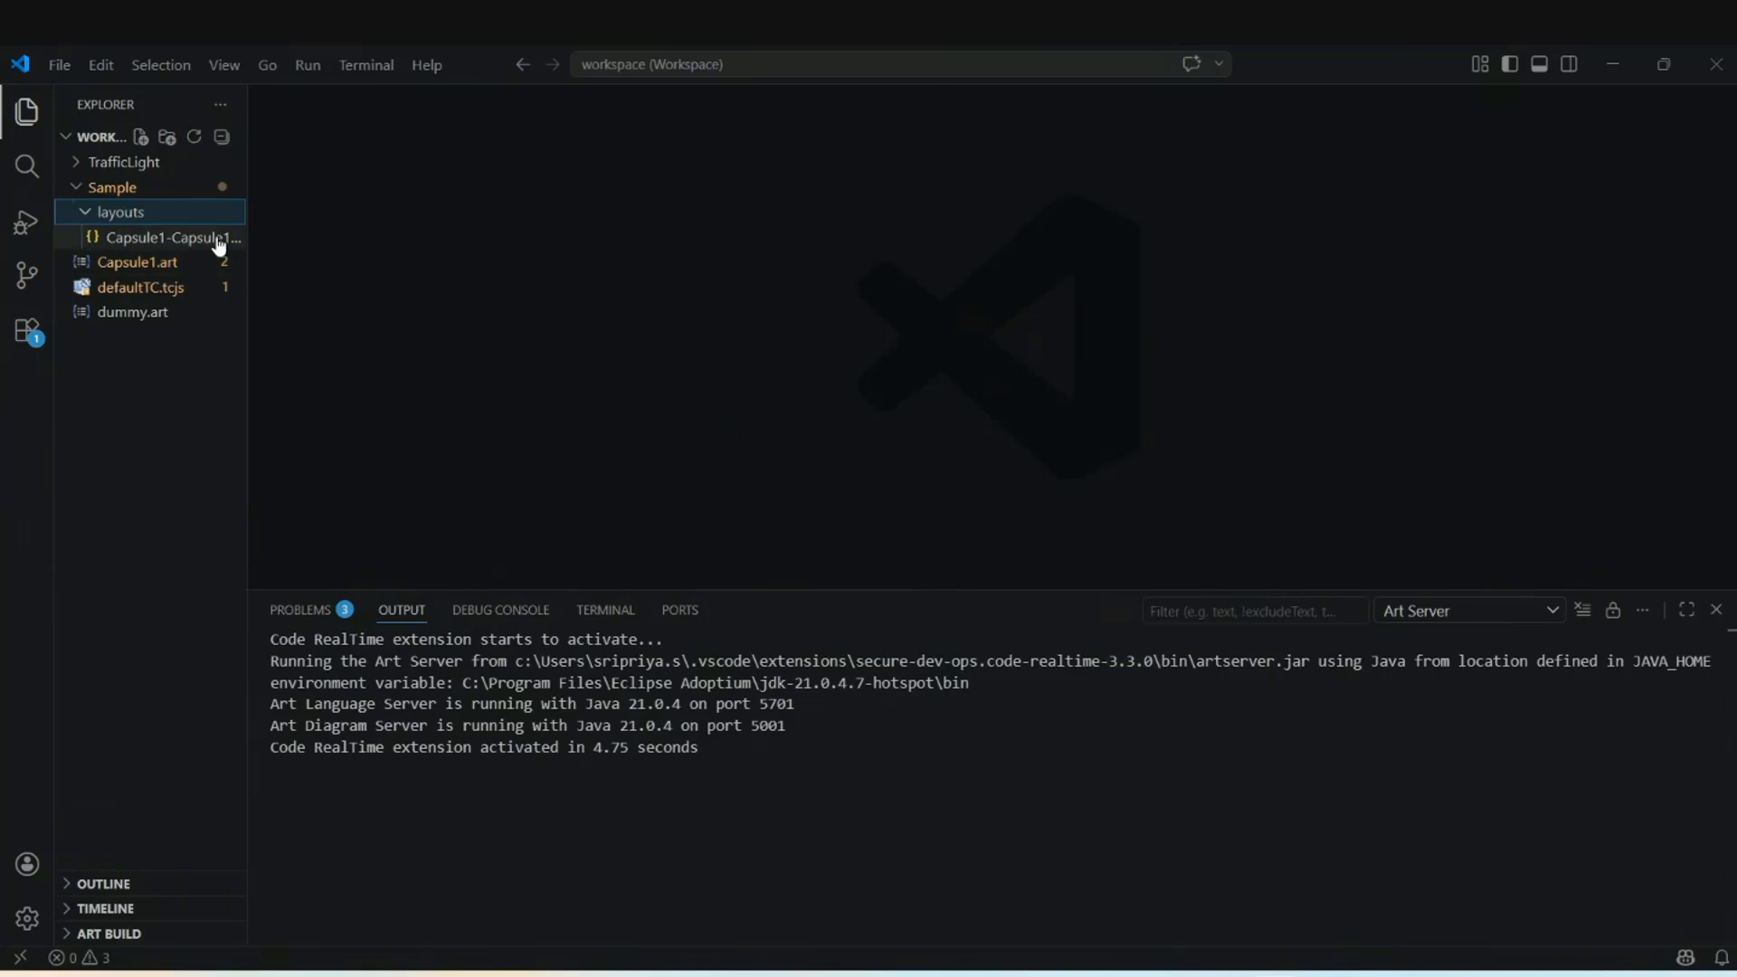
{"action": "left_click", "coordinate": [170, 267]}
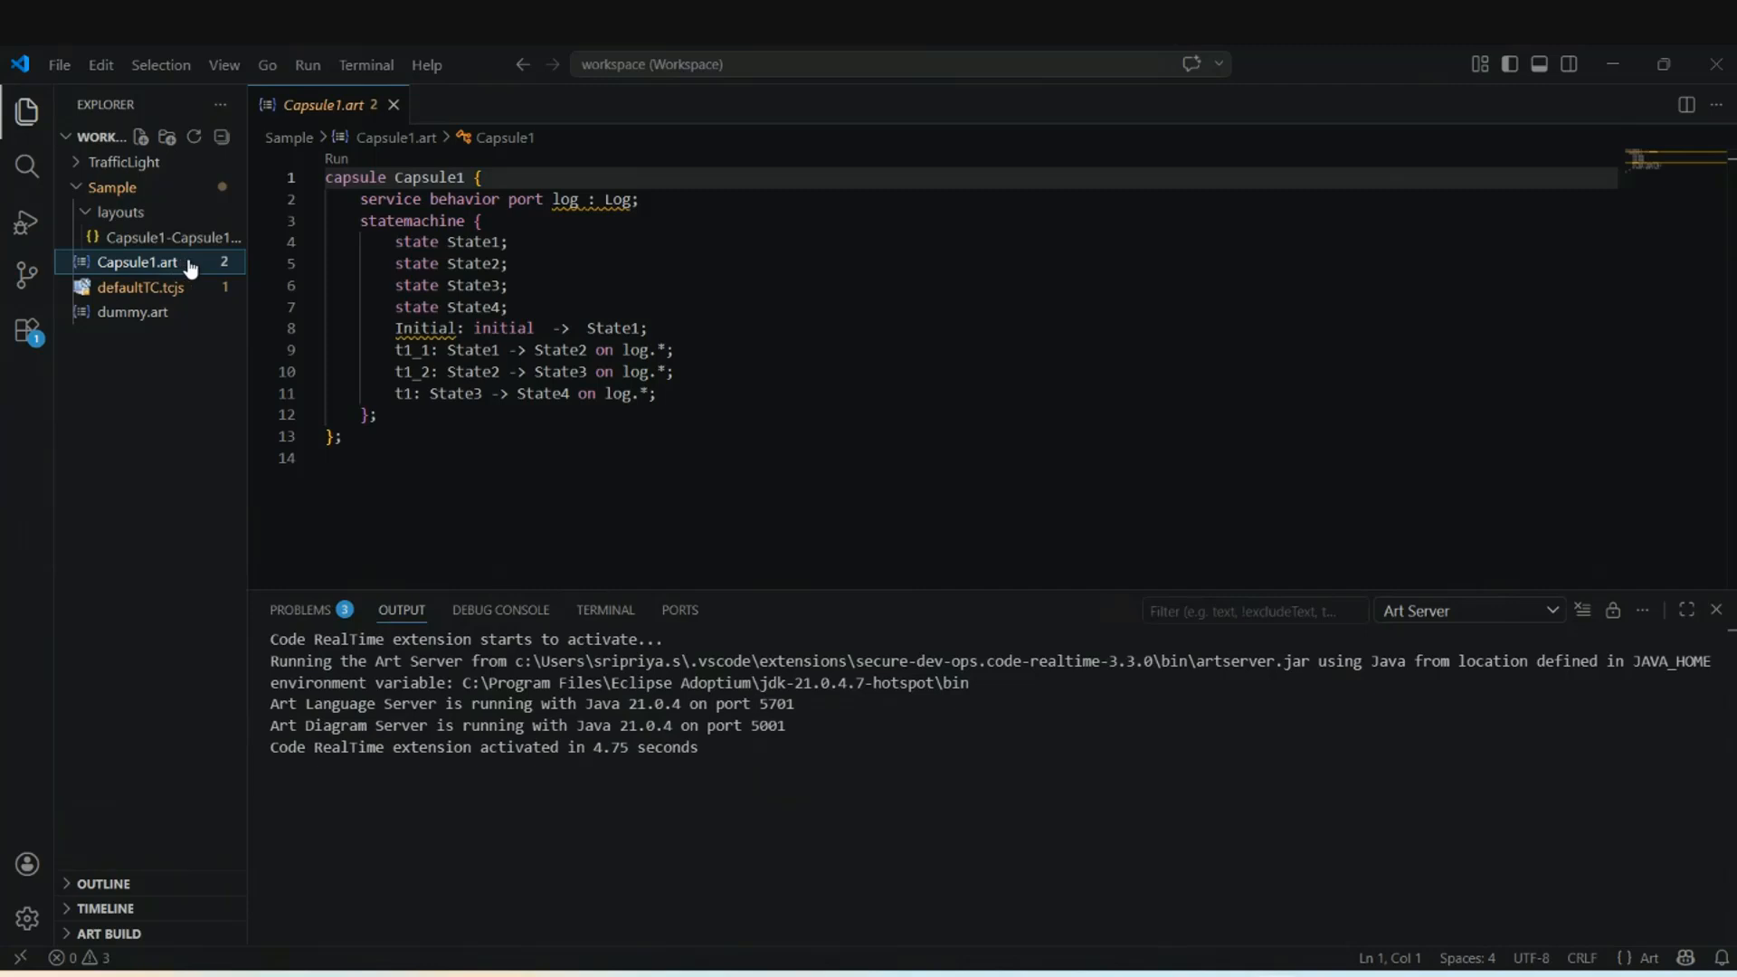
{"action": "right_click", "coordinate": [193, 262]}
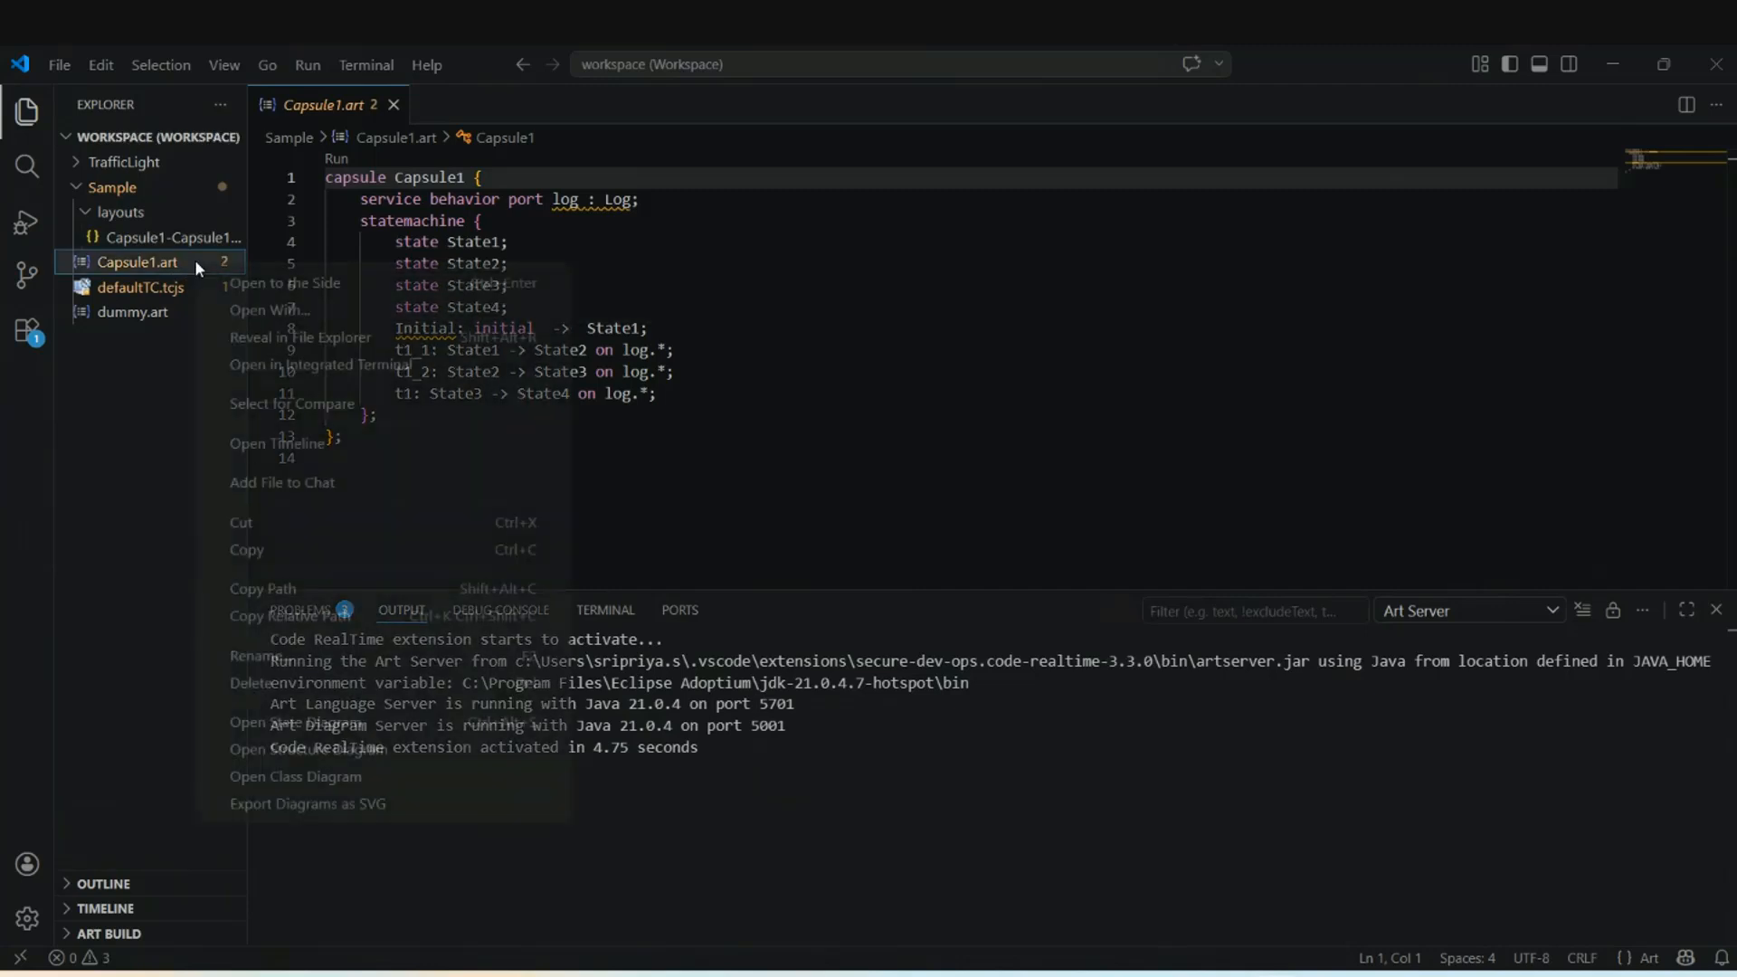
{"action": "left_click", "coordinate": [340, 725]}
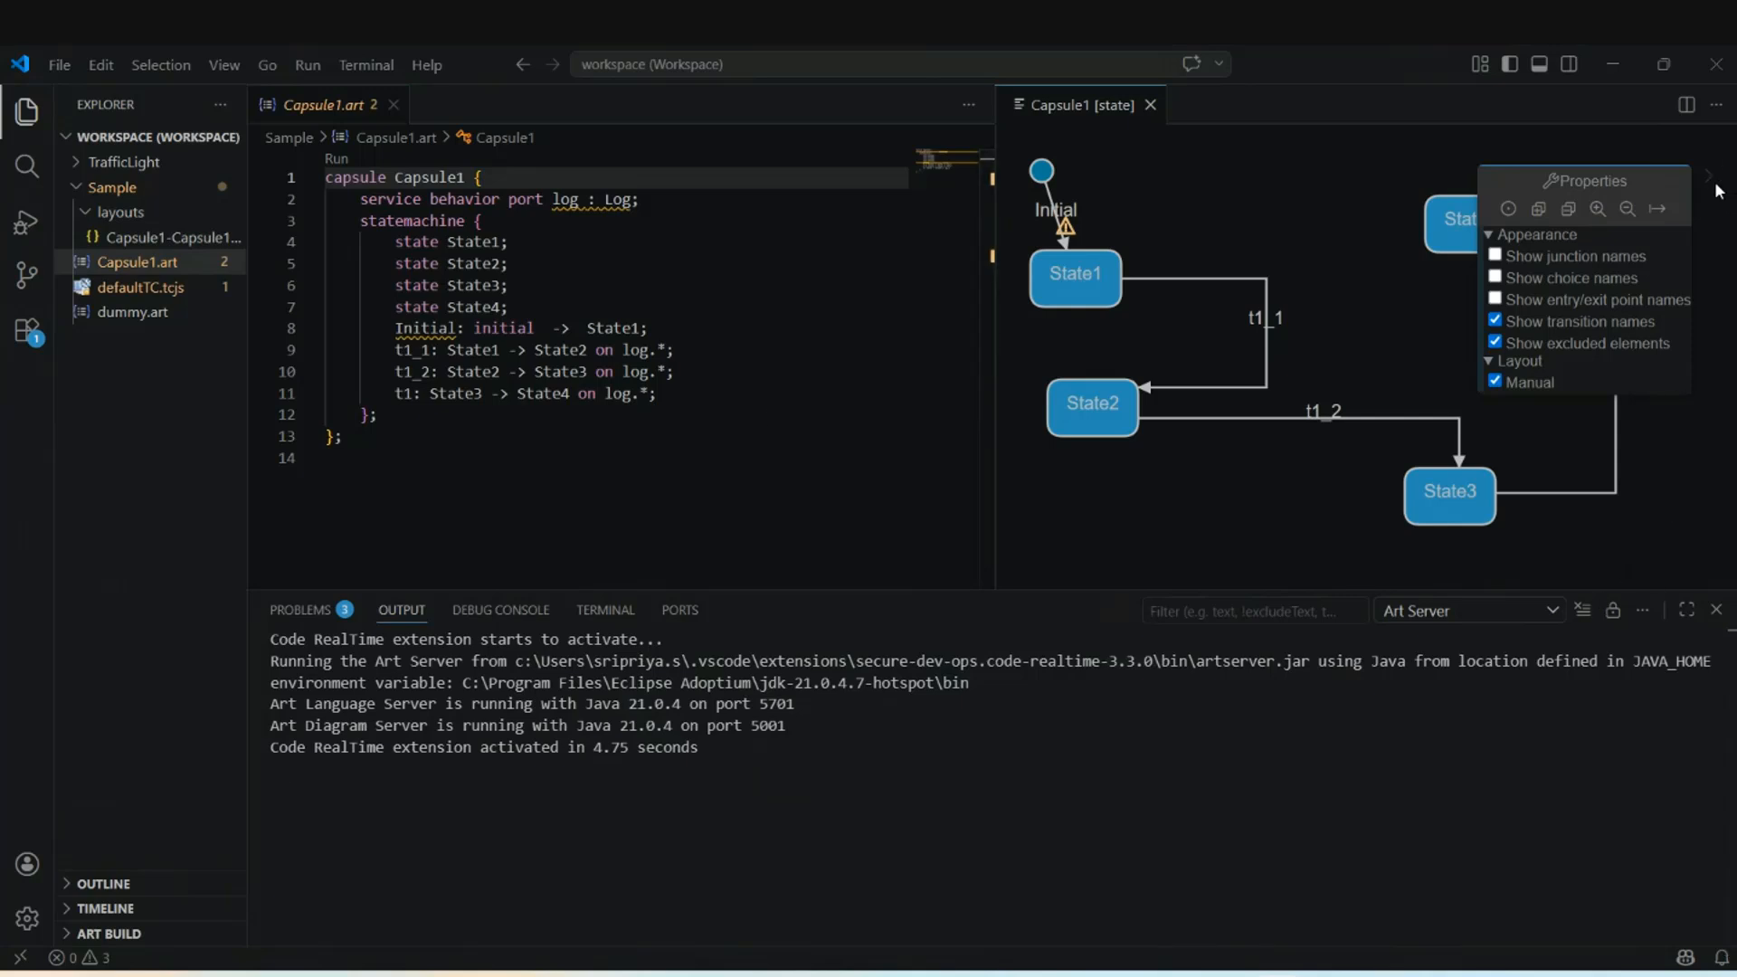
{"action": "left_click", "coordinate": [1710, 181]}
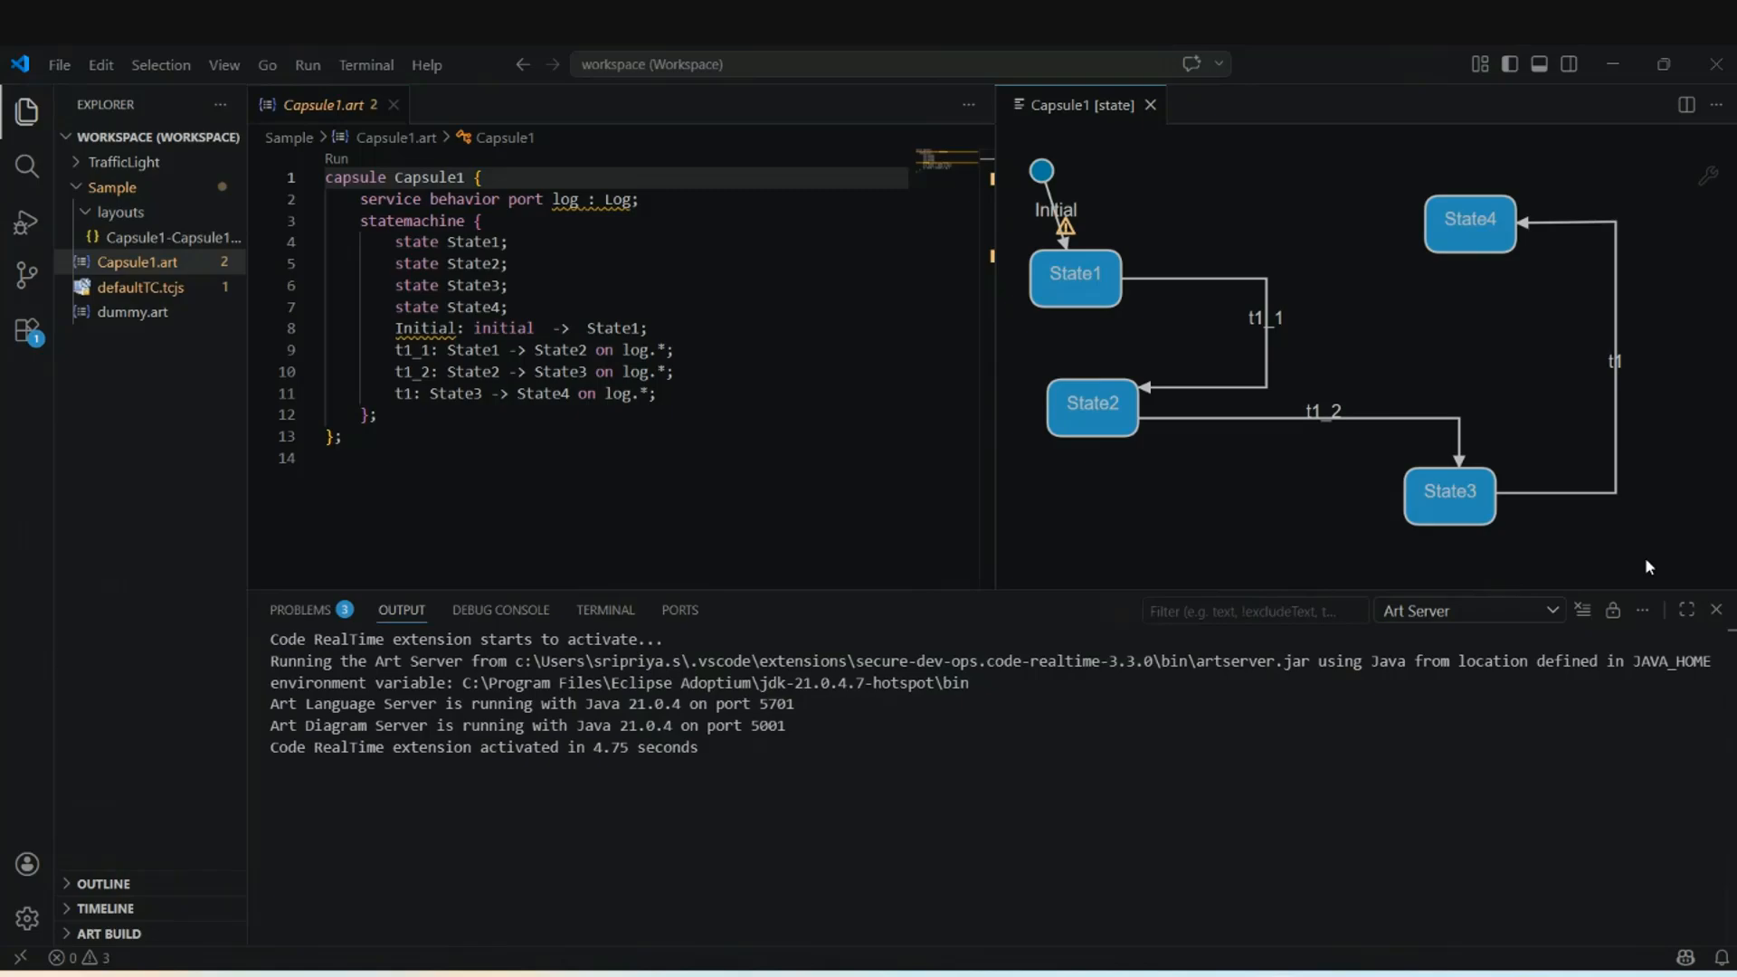
Compare the diagrams in both IDEs, then close the Capsule1::State Machine editor in Eclipse.
{"action": "key", "text": "alt+Tab"}
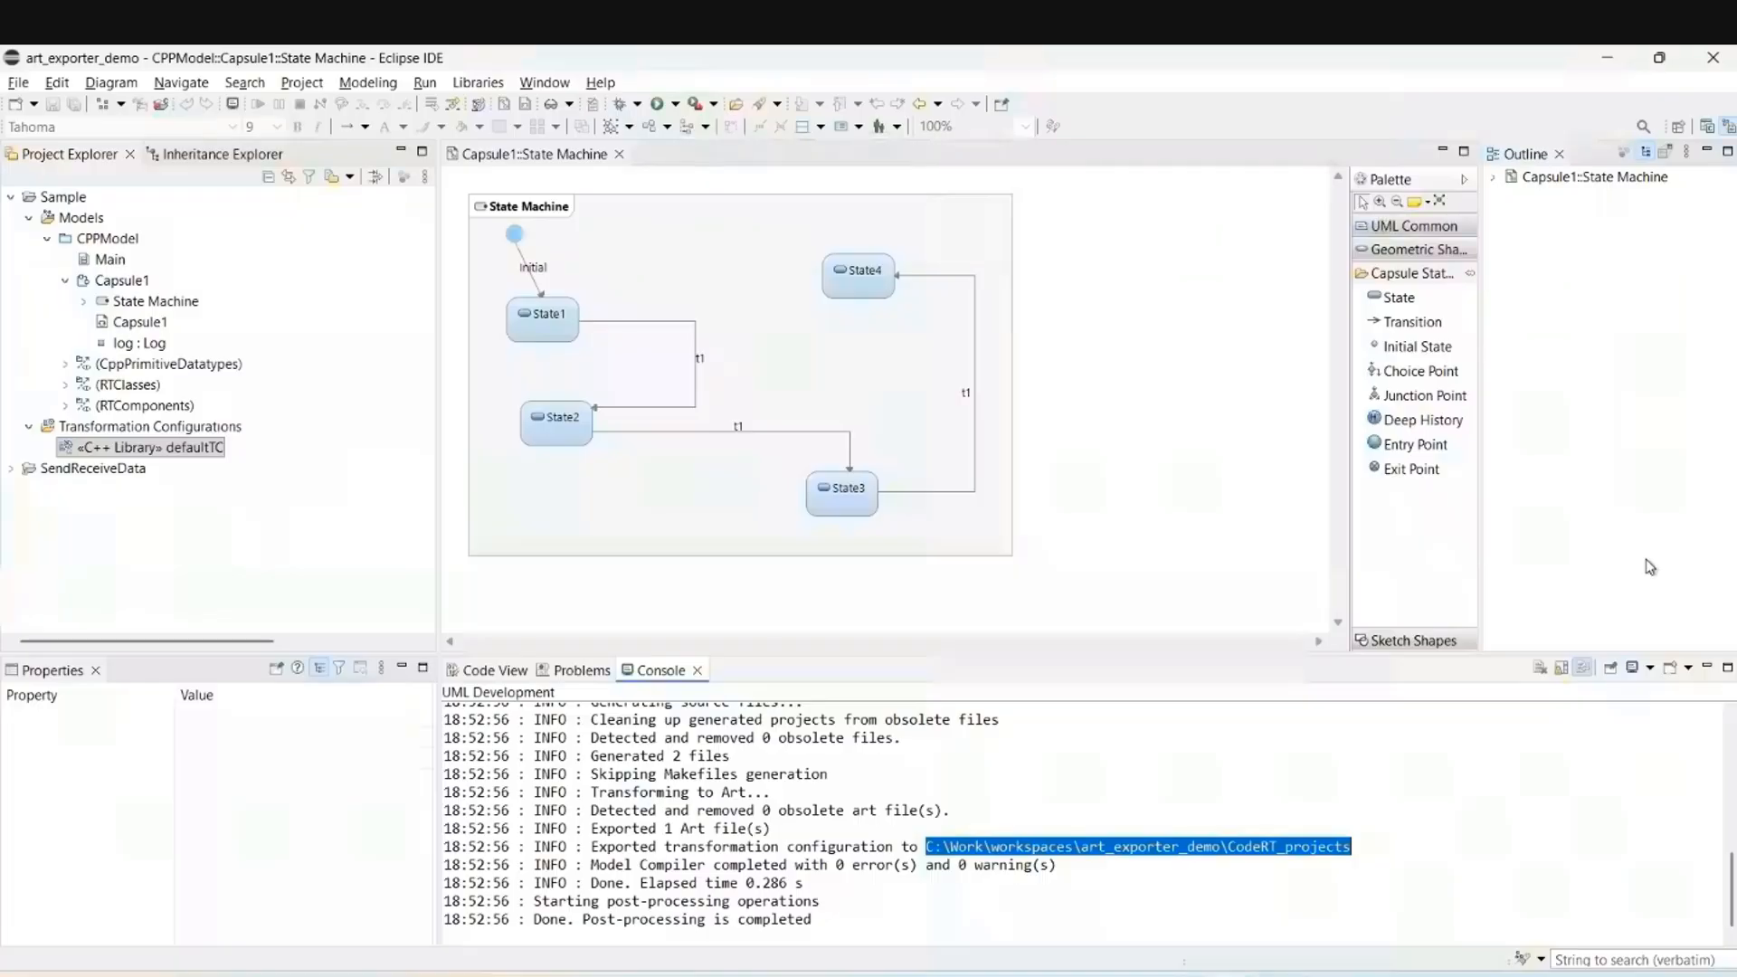
{"action": "key", "text": "alt+Tab"}
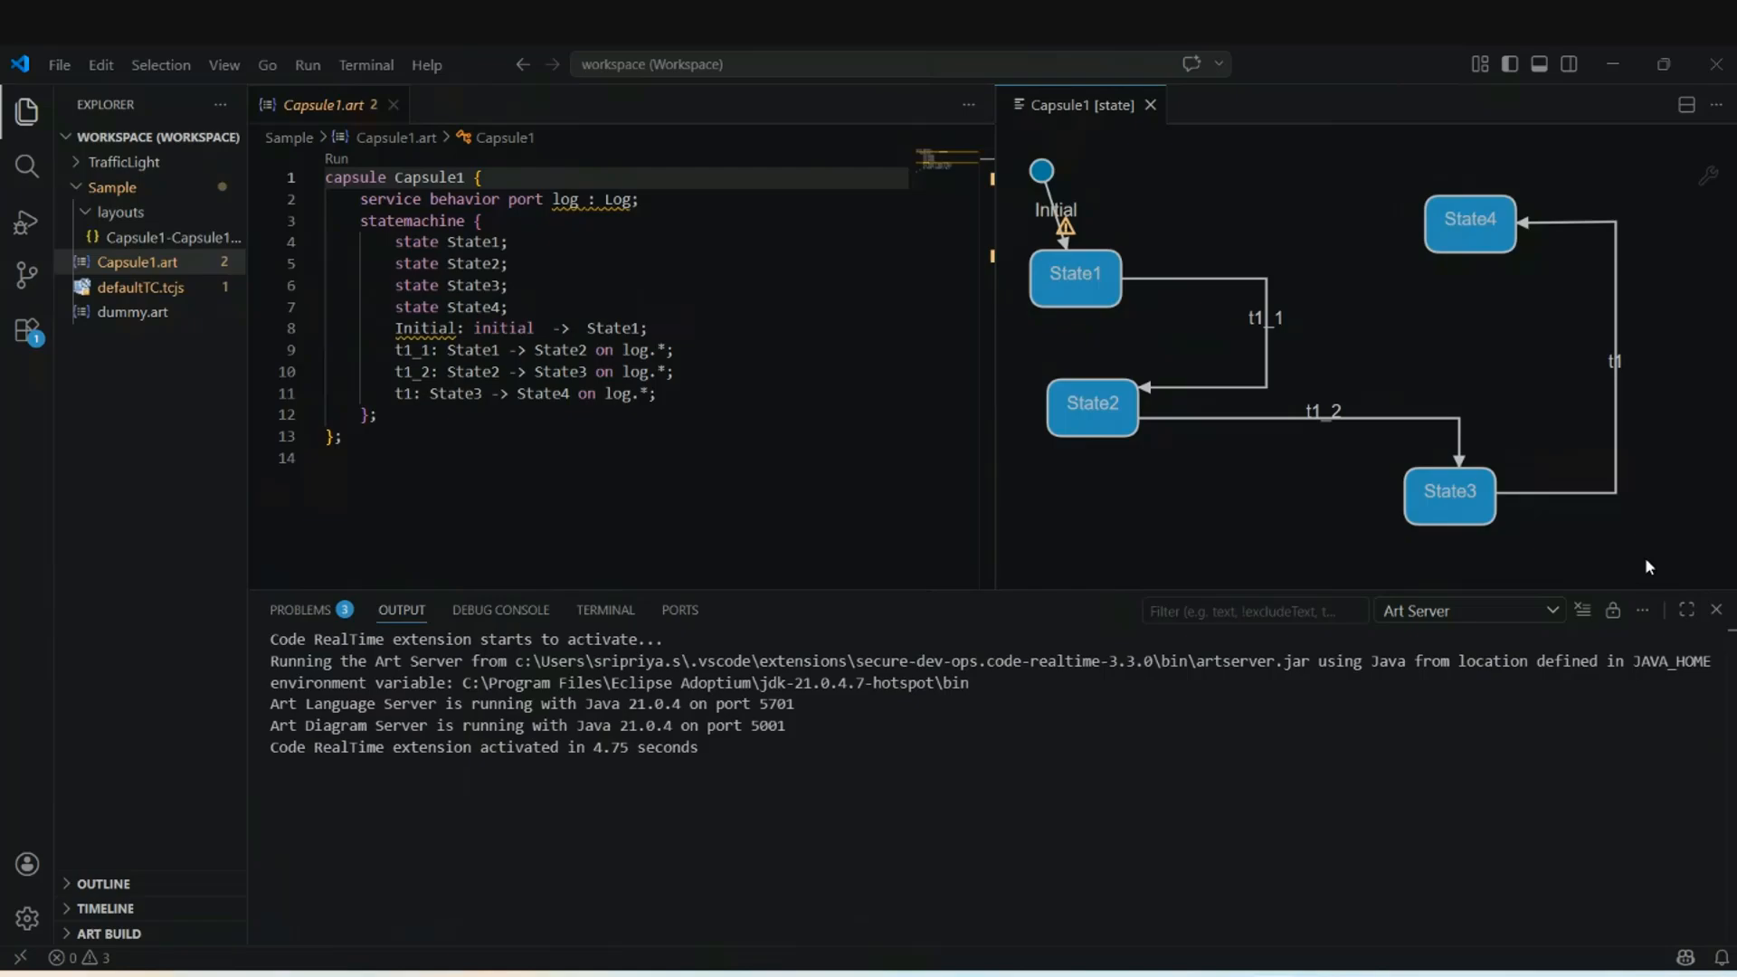
{"action": "key", "text": "alt+Tab"}
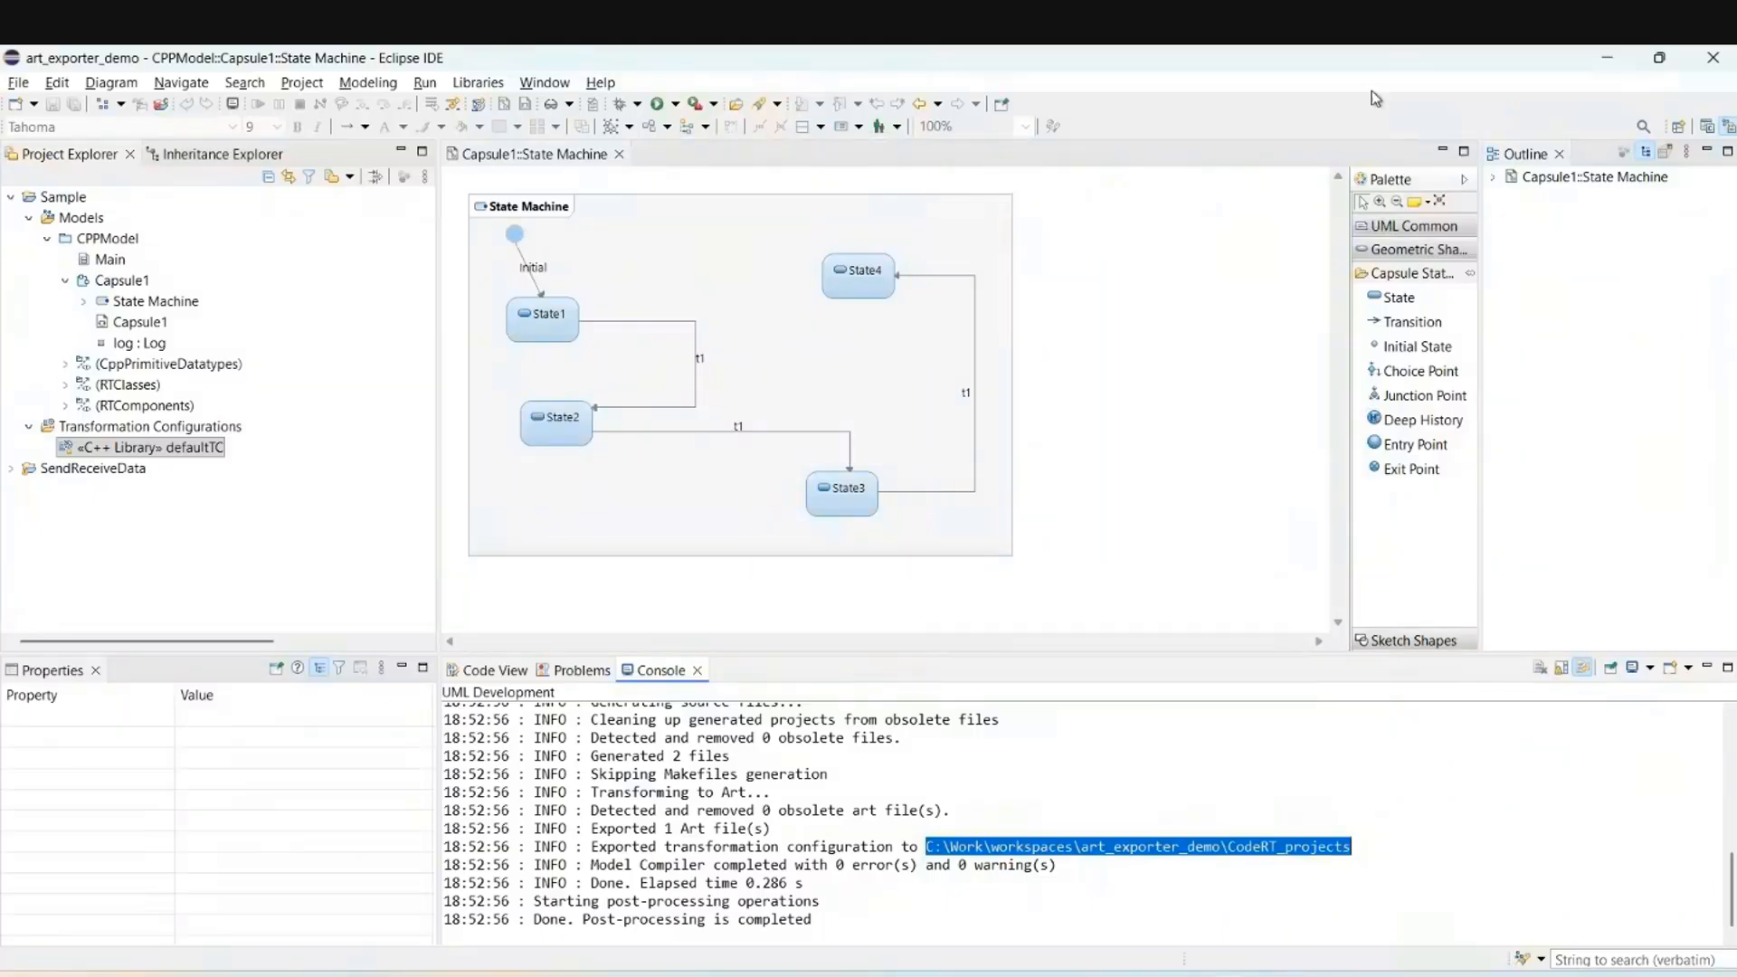
{"action": "left_click", "coordinate": [619, 155]}
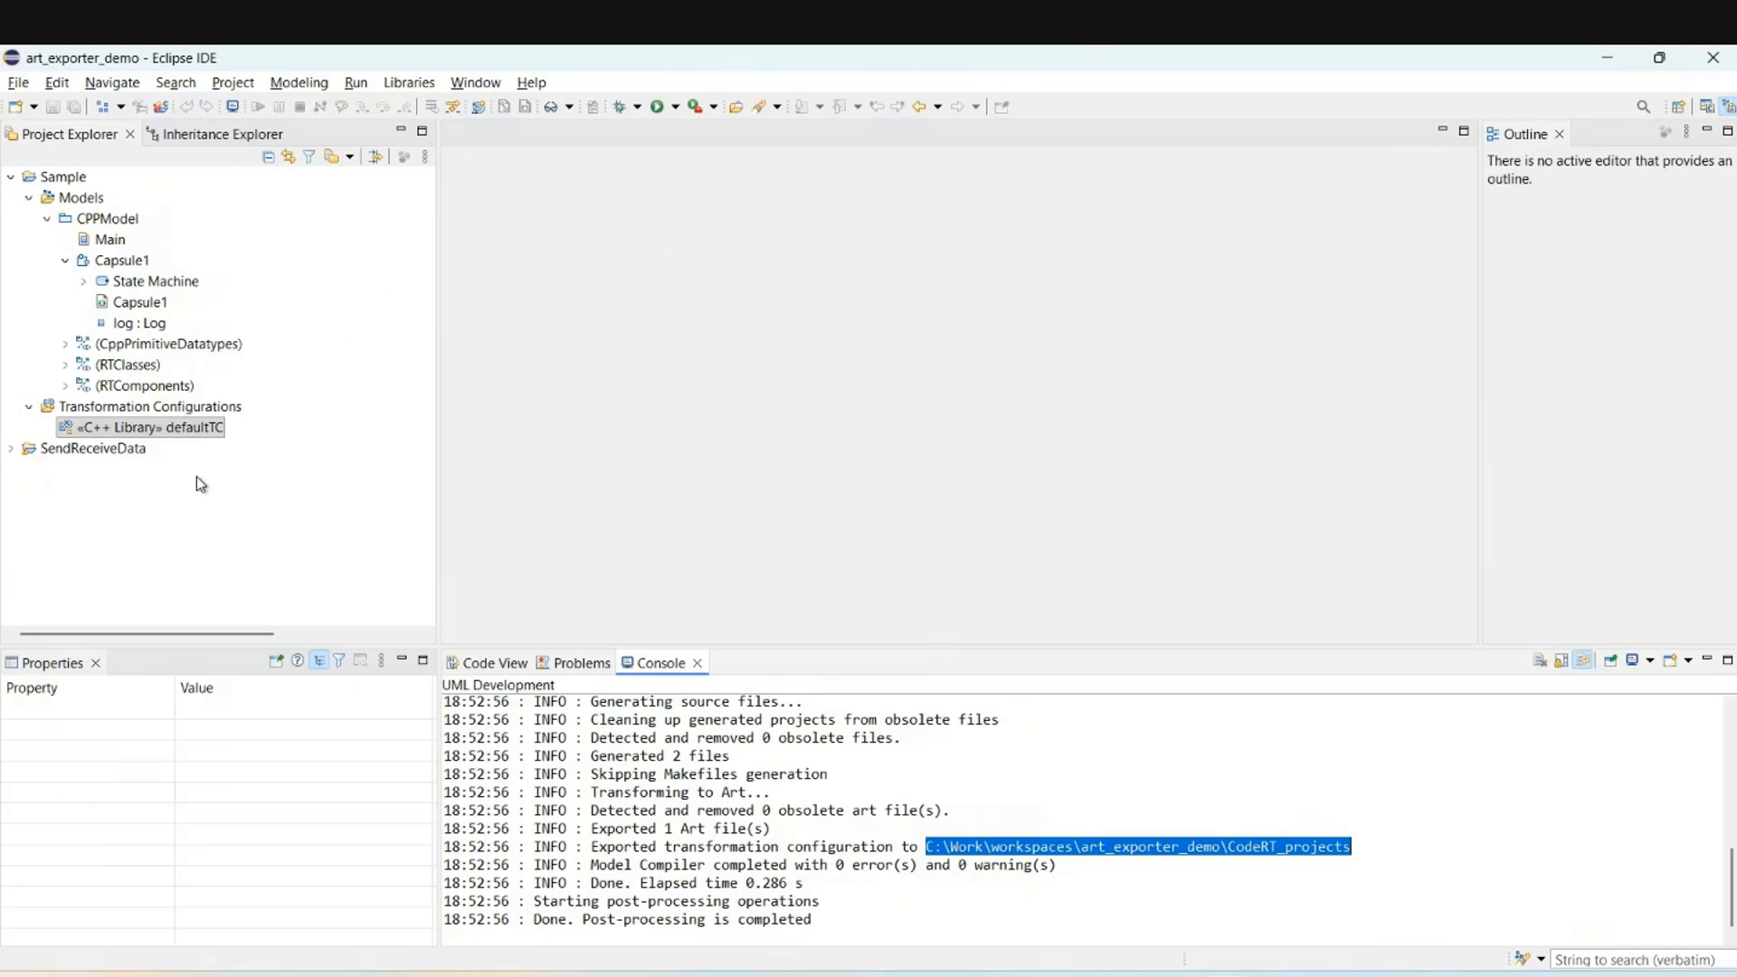
Open the Export to Art dialog for the «C++ Library» defaultTC configuration.
{"action": "left_click", "coordinate": [67, 429]}
{"action": "right_click", "coordinate": [80, 430]}
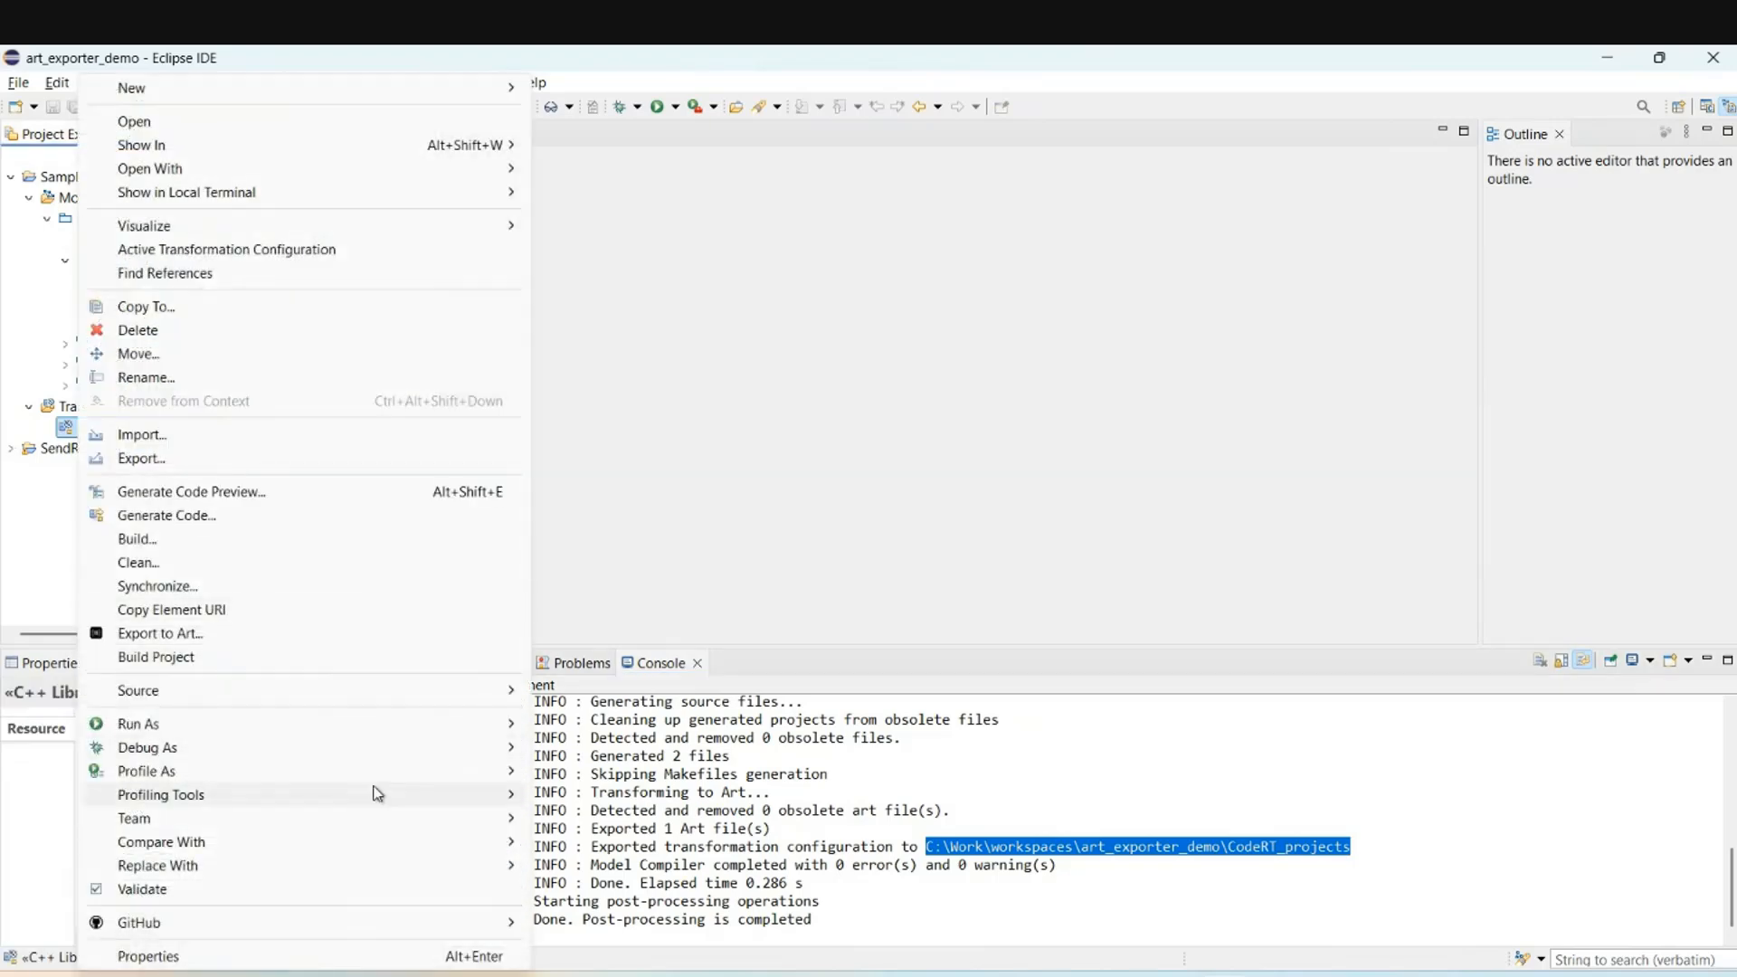
{"action": "left_click", "coordinate": [228, 635]}
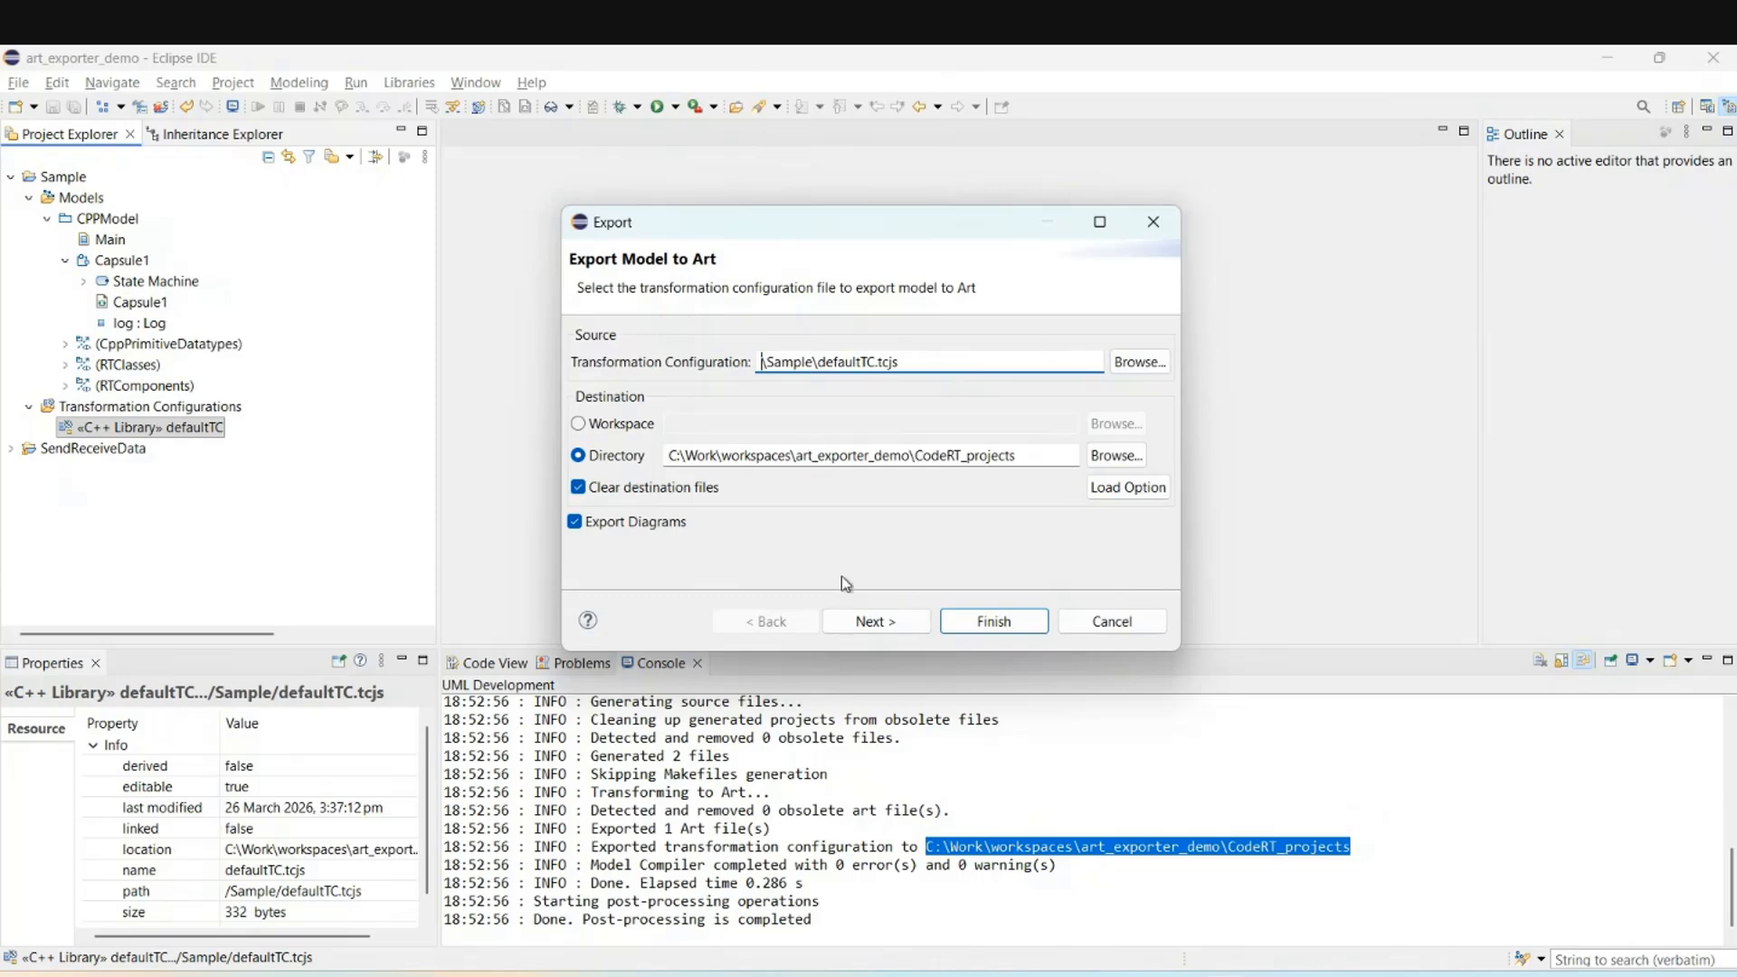
Go to the Art Exporter Options page showing package mapping and src/include C++ subfolders.
{"action": "left_click", "coordinate": [875, 621]}
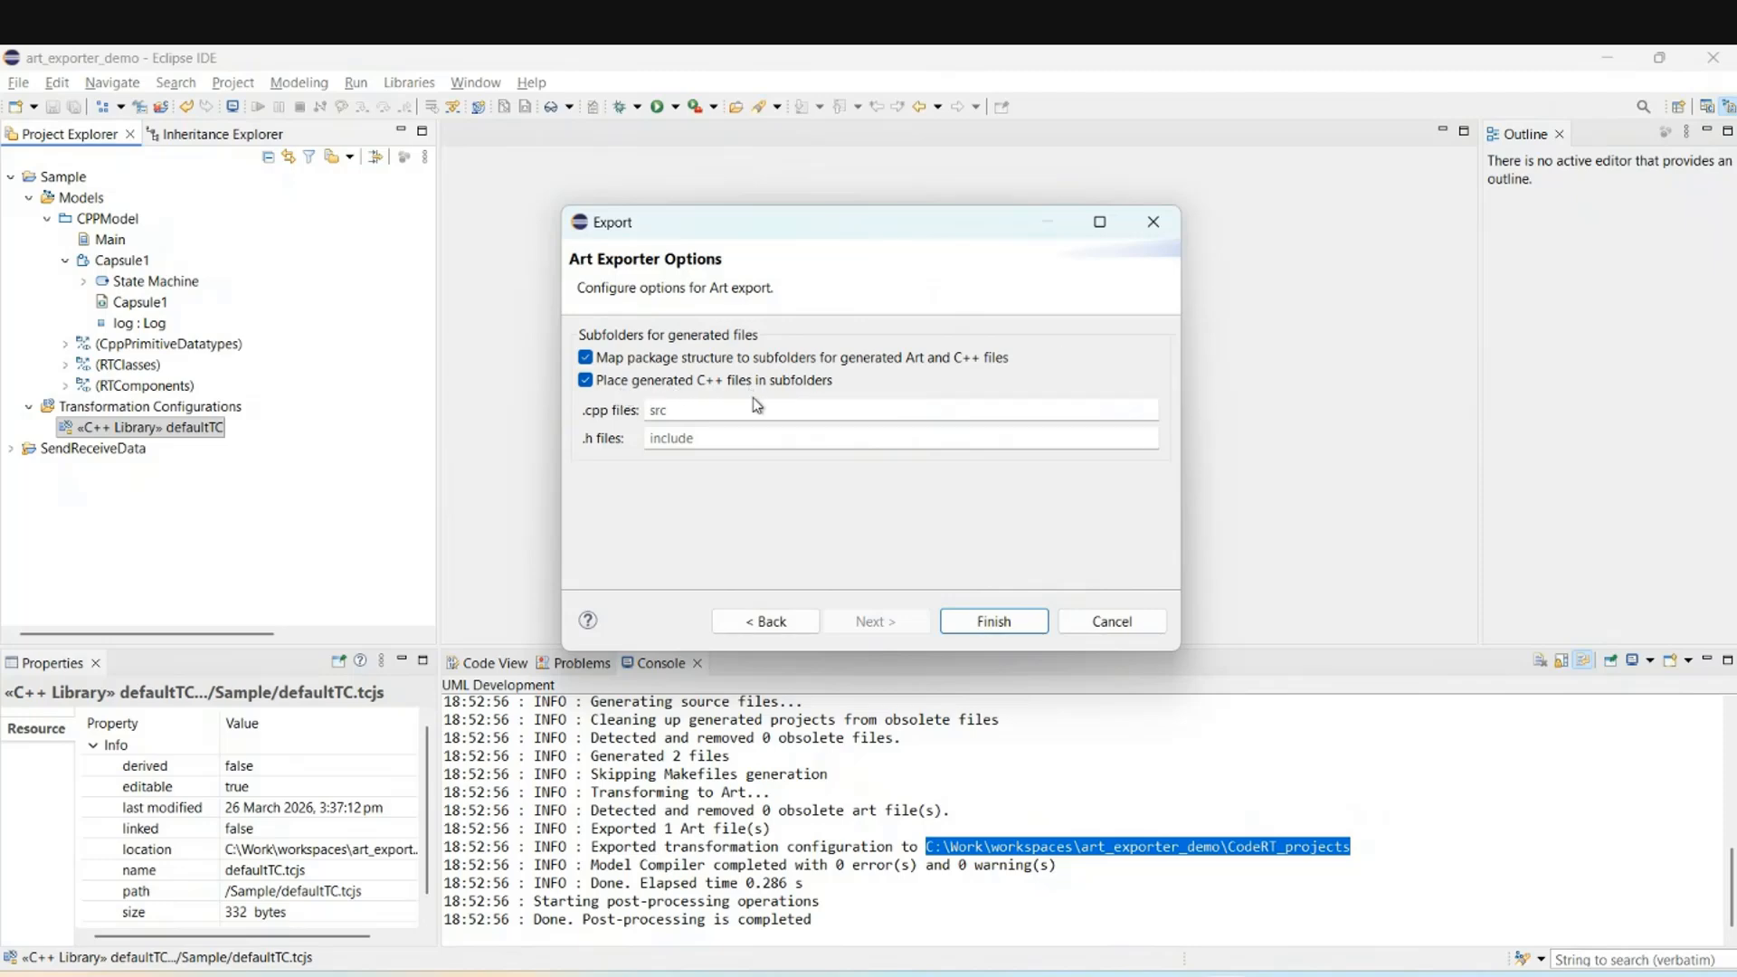
Cancel the wizard, collapse Sample, and expand SendReceiveData down to its «C++ Executable» top configuration.
{"action": "left_click", "coordinate": [1112, 620]}
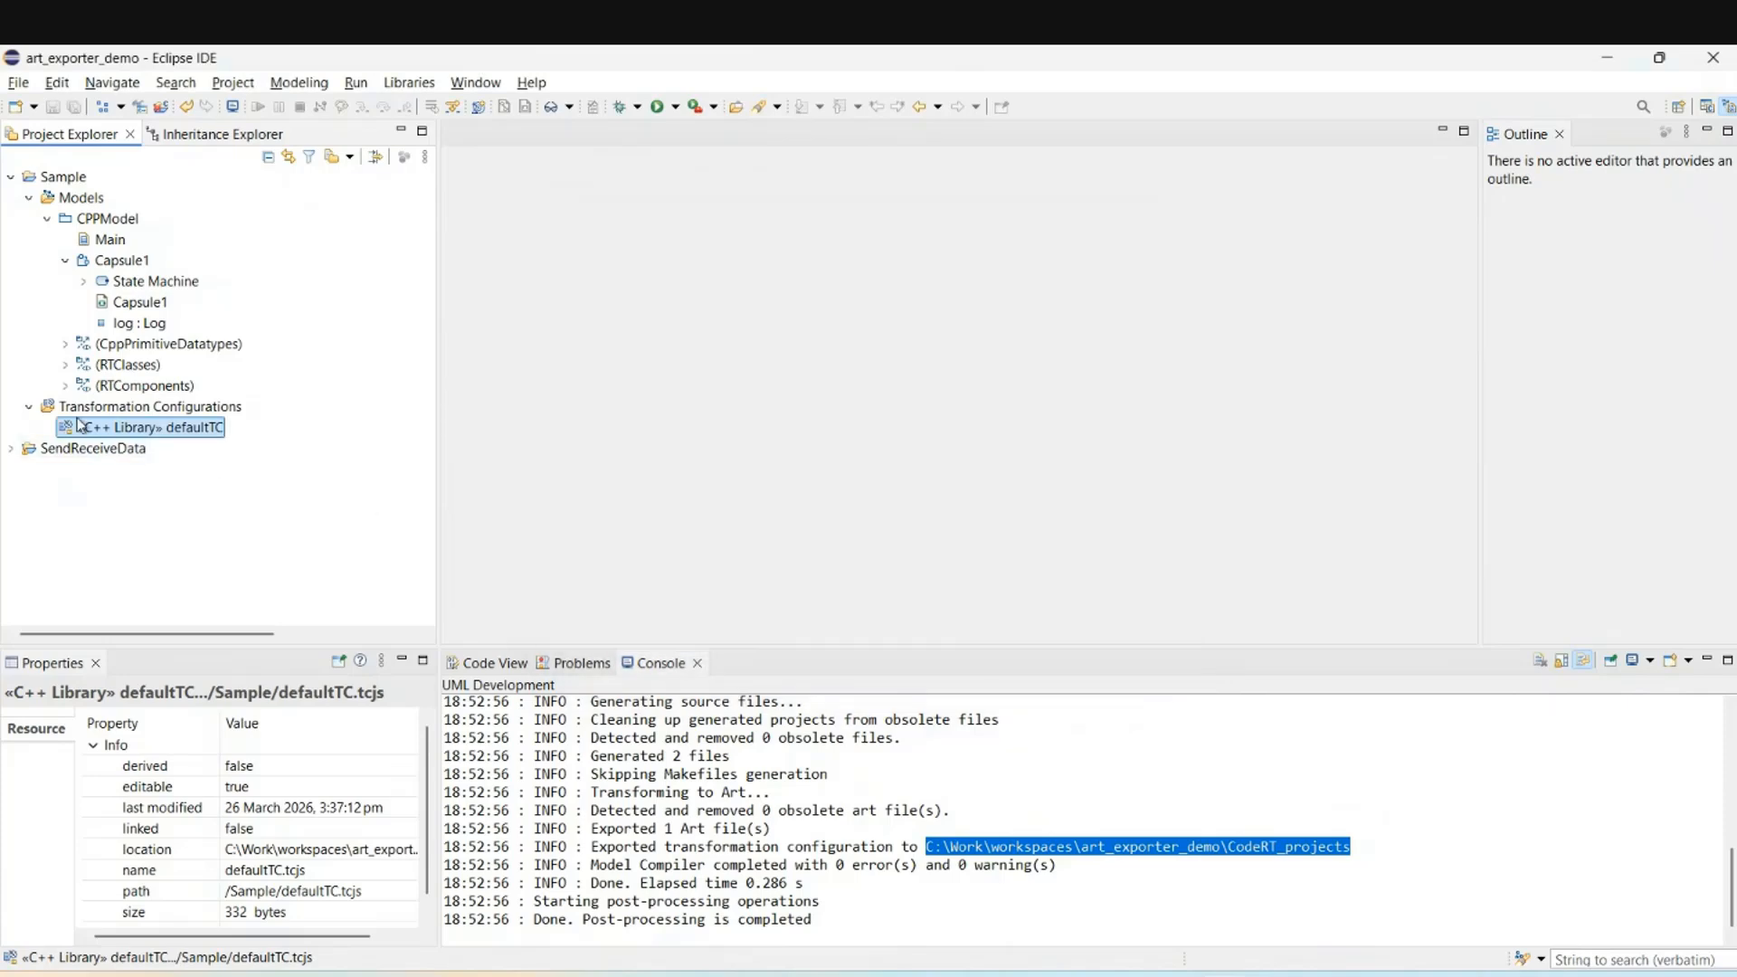
{"action": "left_click", "coordinate": [11, 177]}
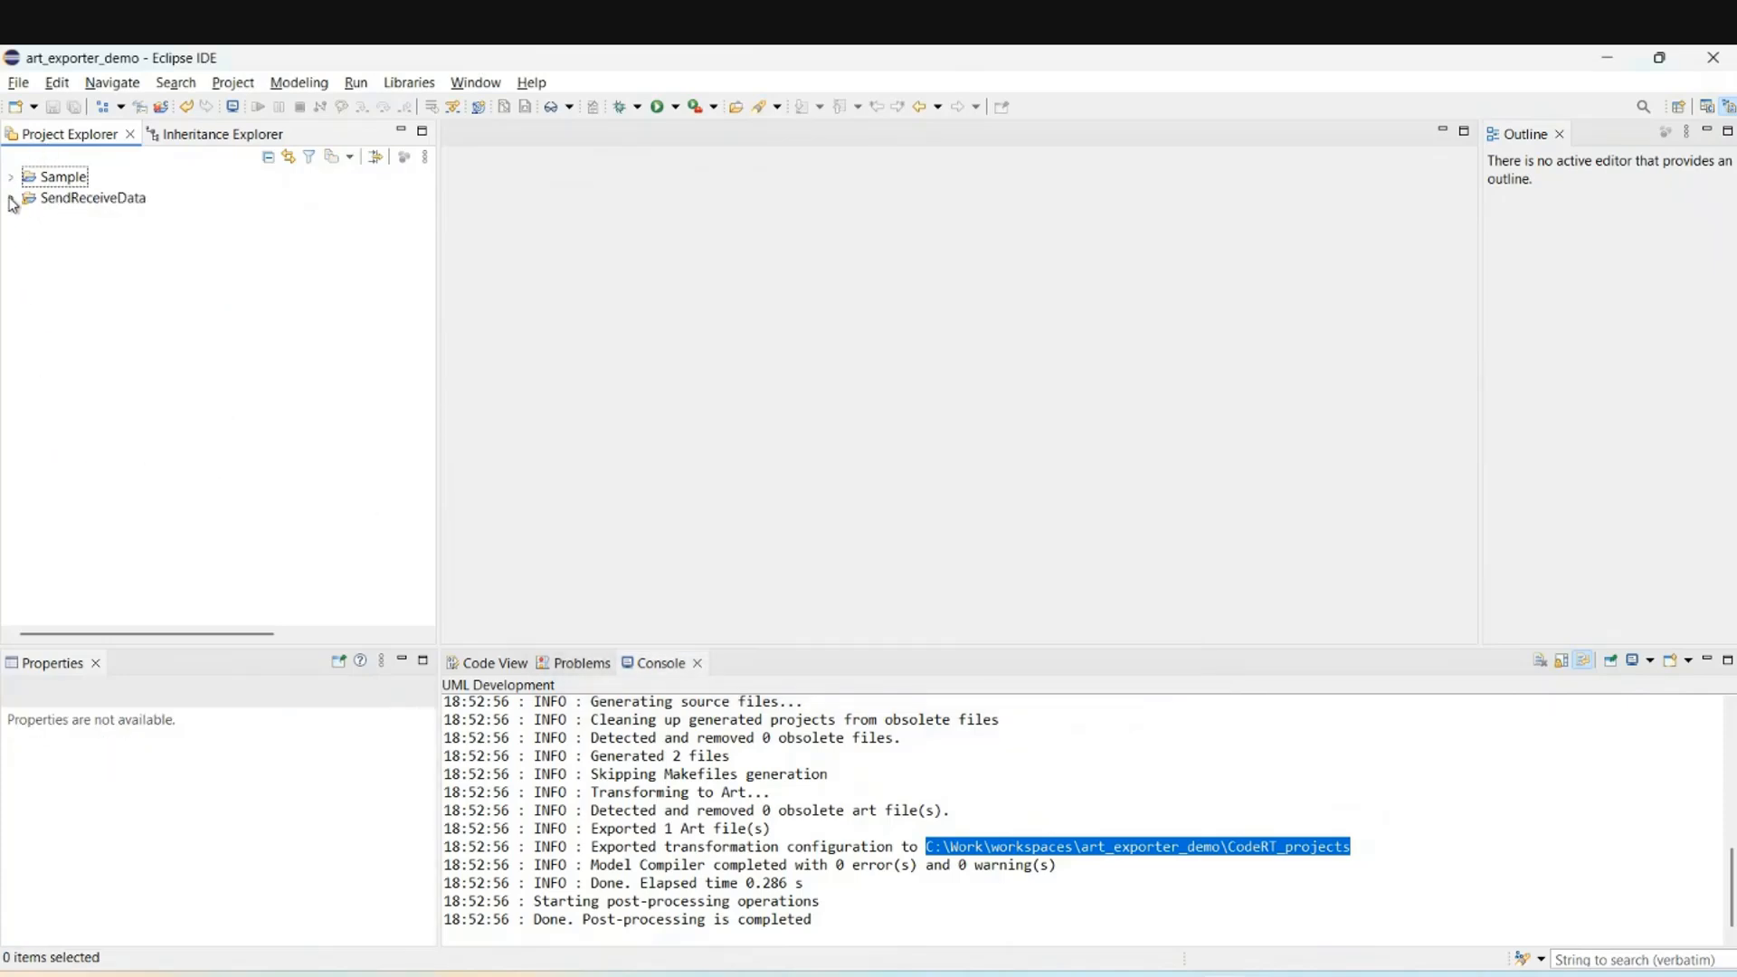
{"action": "left_click", "coordinate": [12, 198]}
{"action": "left_click", "coordinate": [103, 306]}
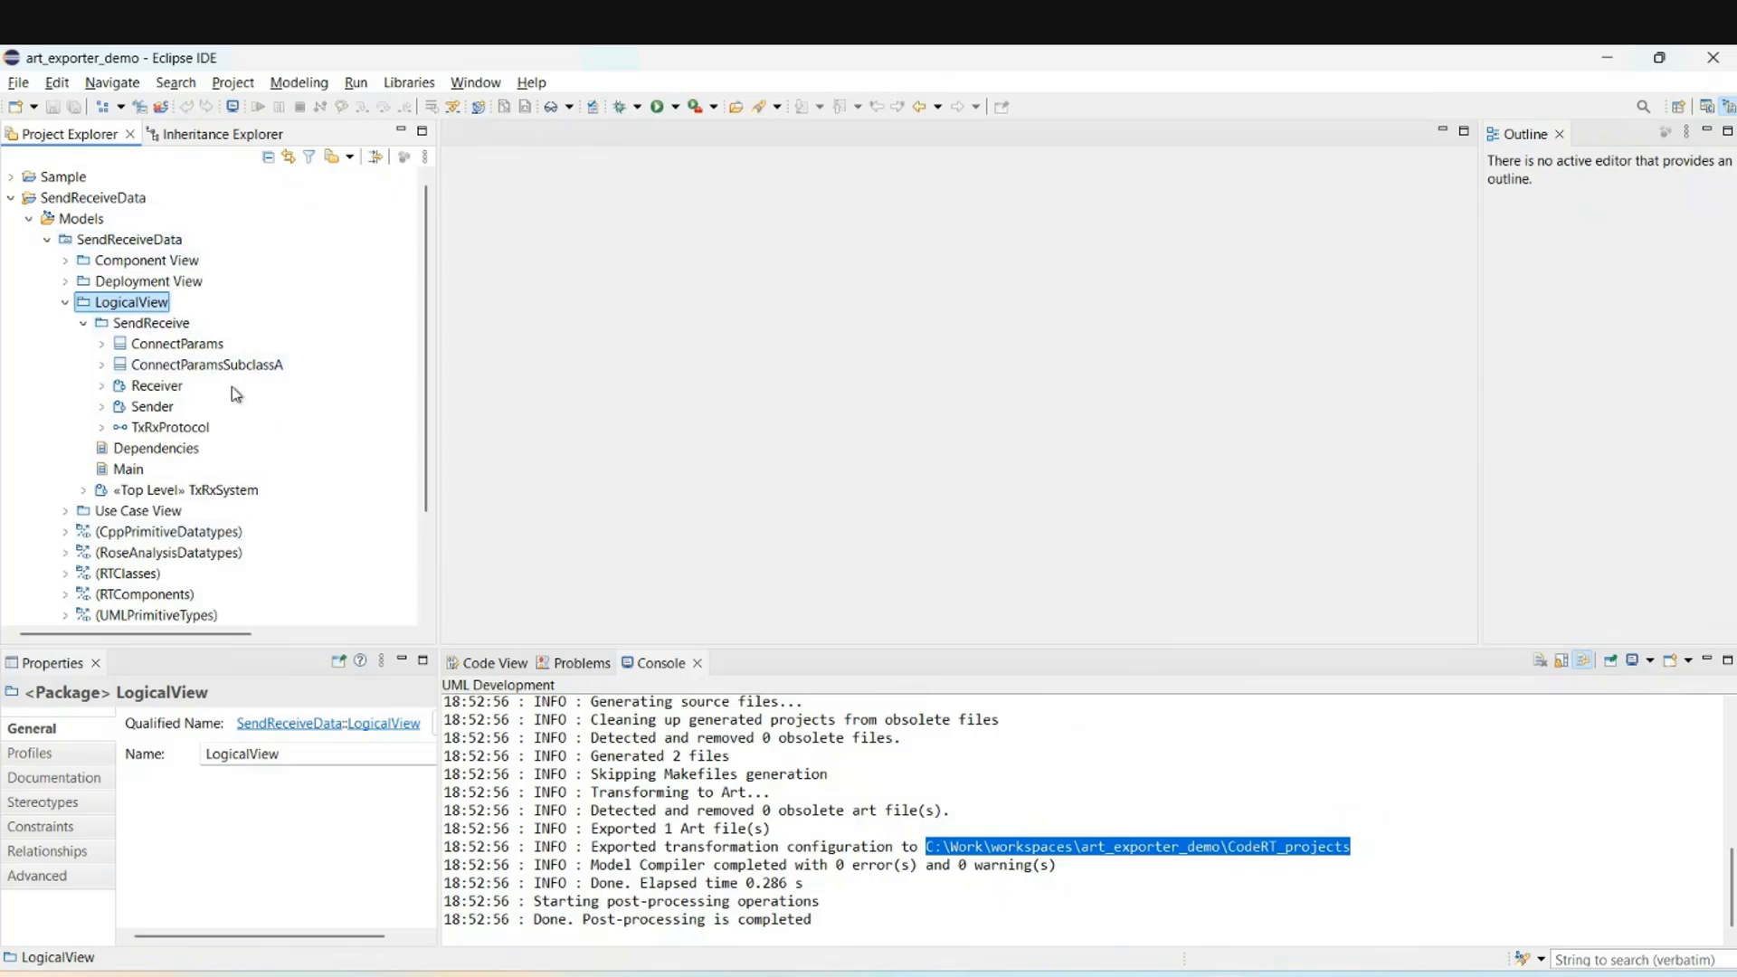
{"action": "scroll", "coordinate": [207, 434], "scroll_direction": "down", "scroll_amount": 2}
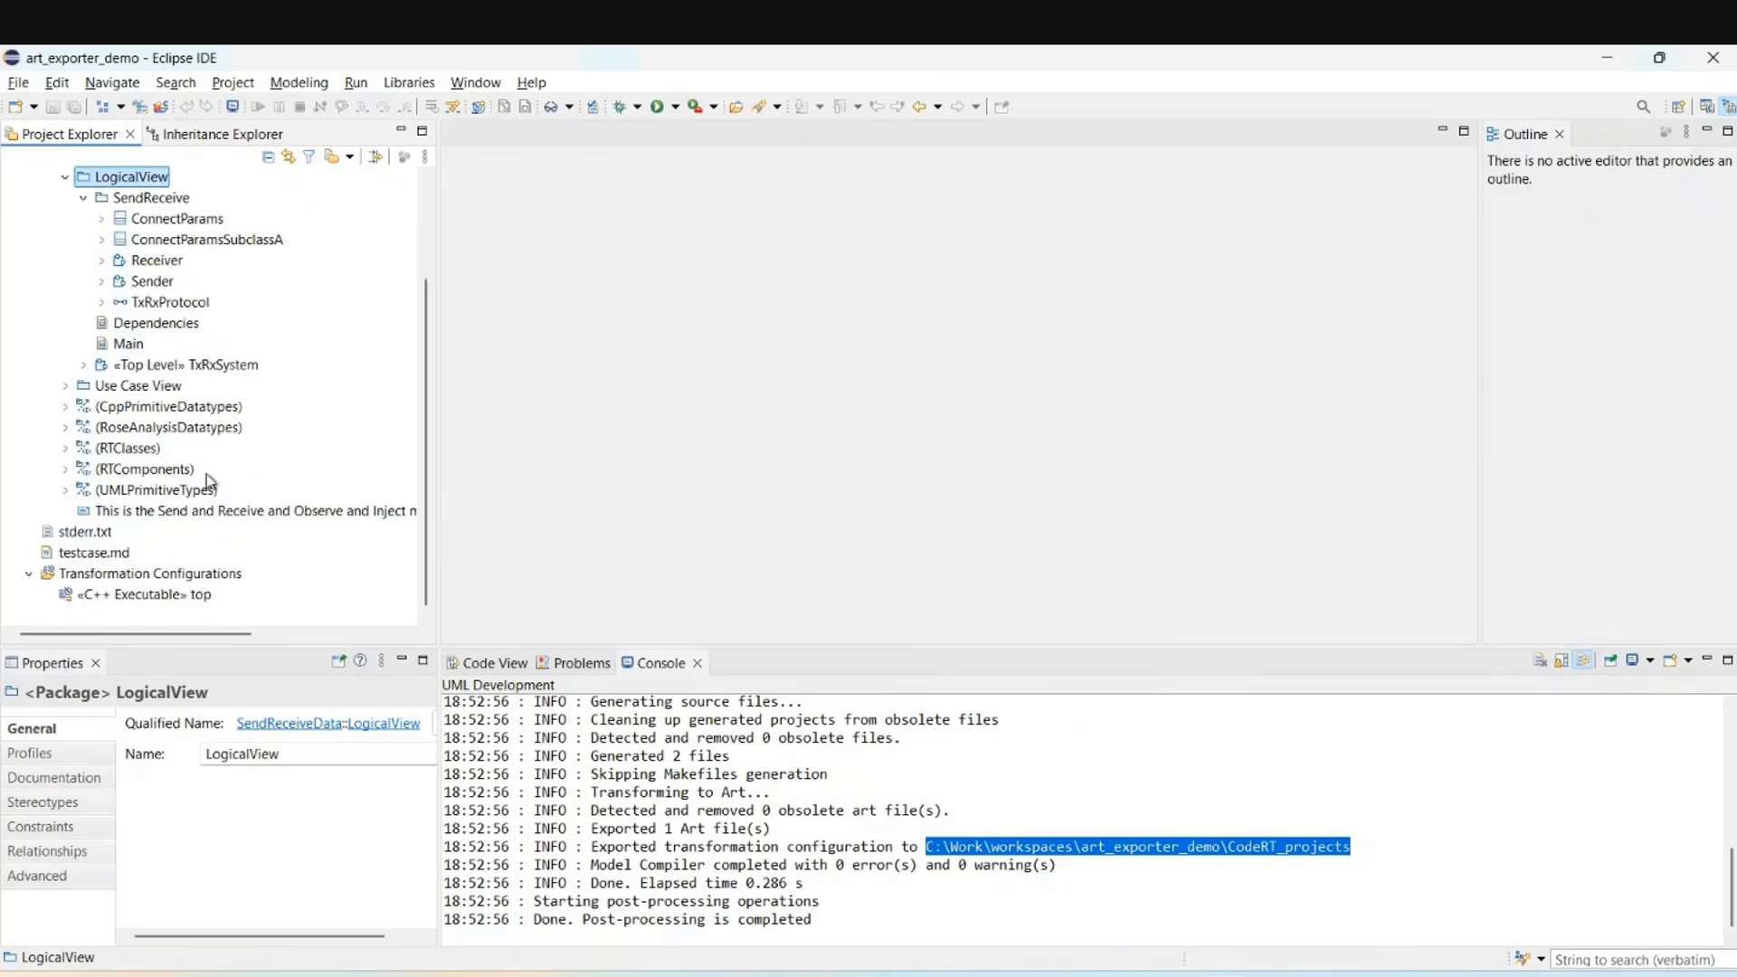
{"action": "left_click", "coordinate": [163, 595]}
Export top to Art with .cpp files in a 'sources' subfolder and .h files in 'includes'.
{"action": "right_click", "coordinate": [177, 594]}
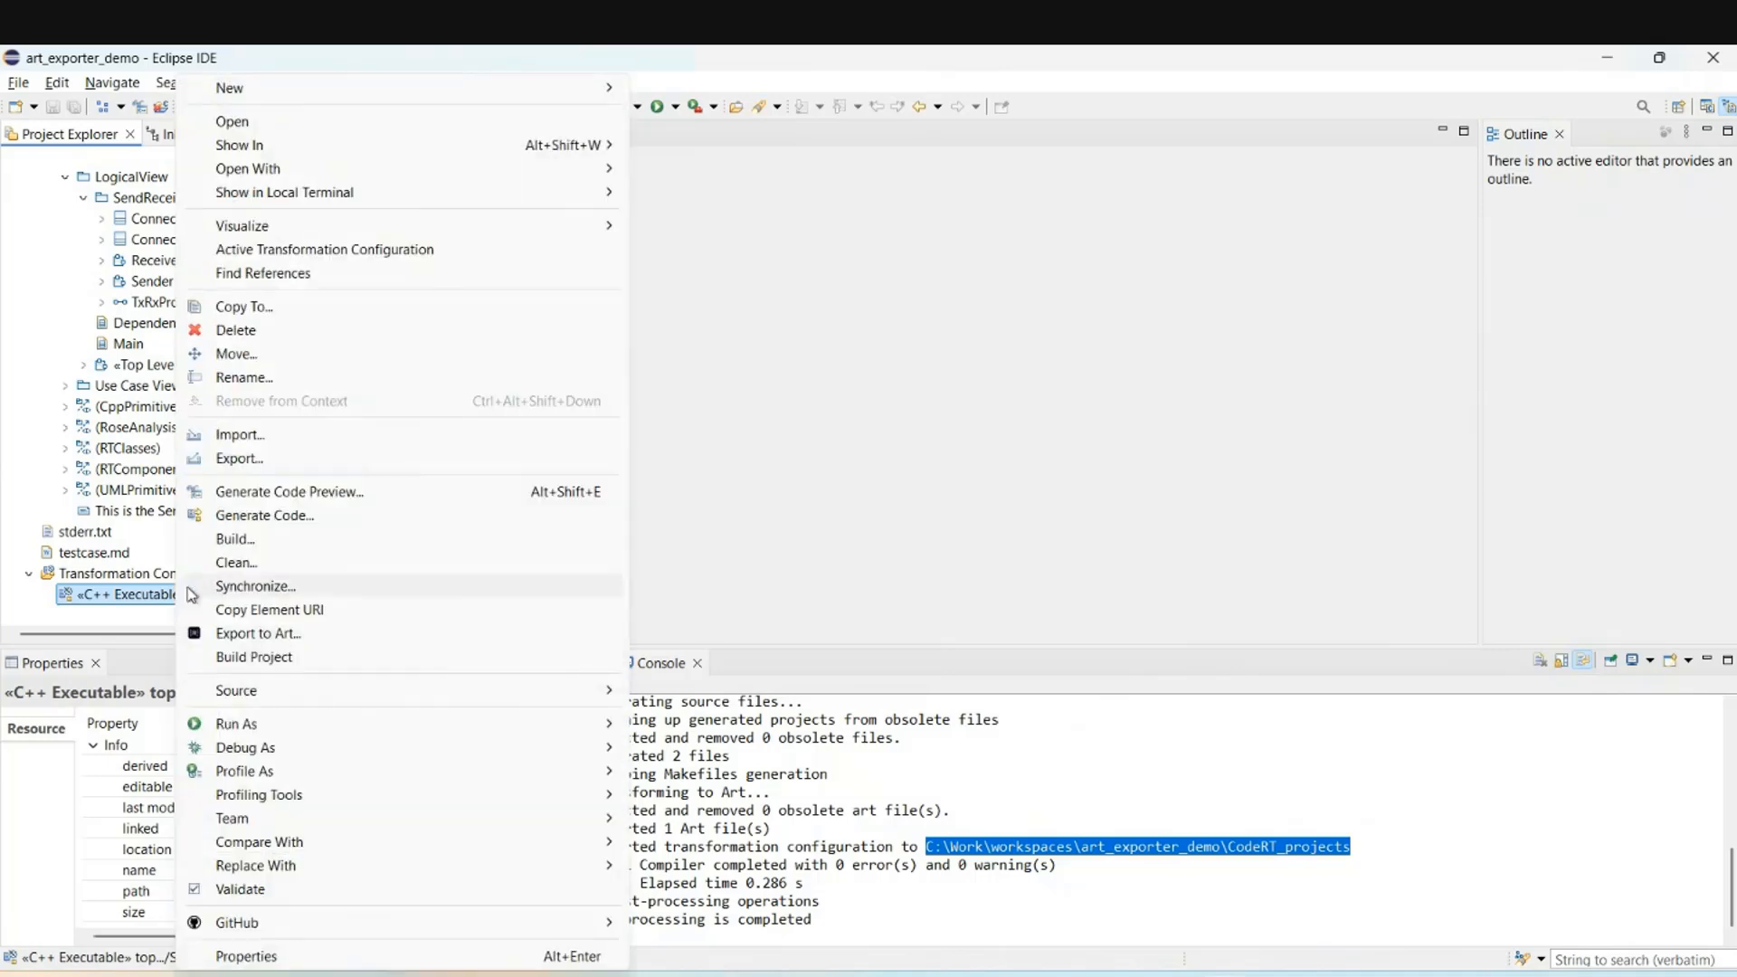
{"action": "left_click", "coordinate": [375, 634]}
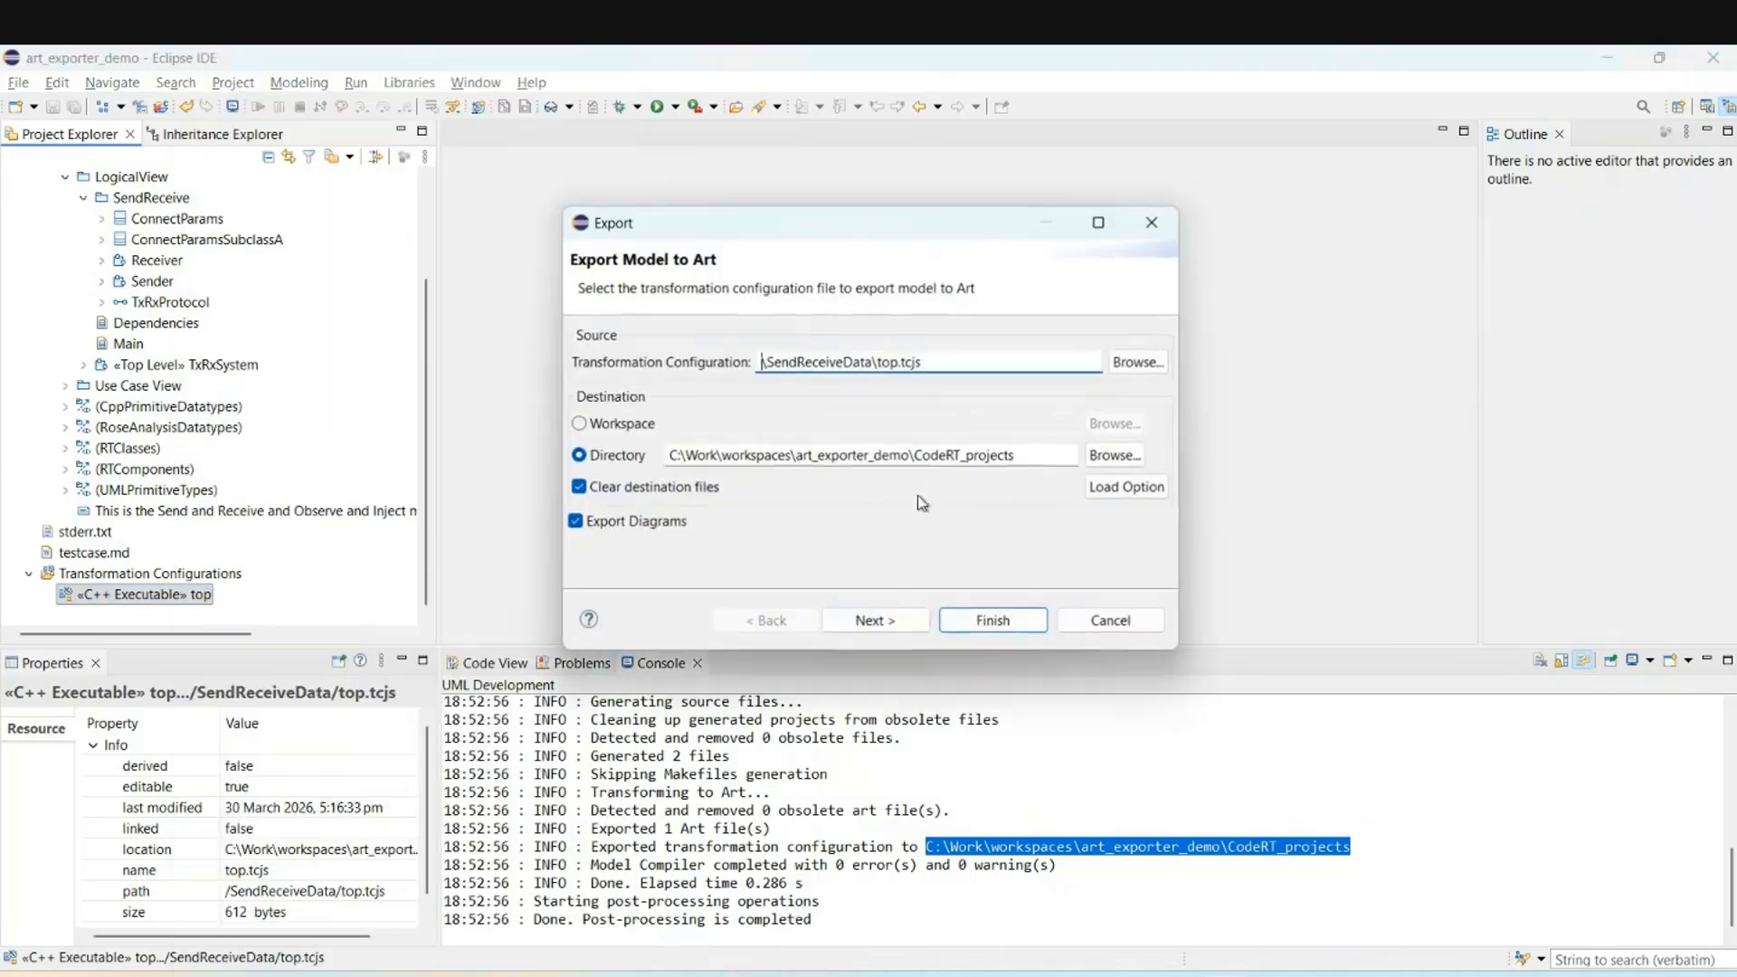
{"action": "left_click", "coordinate": [873, 621]}
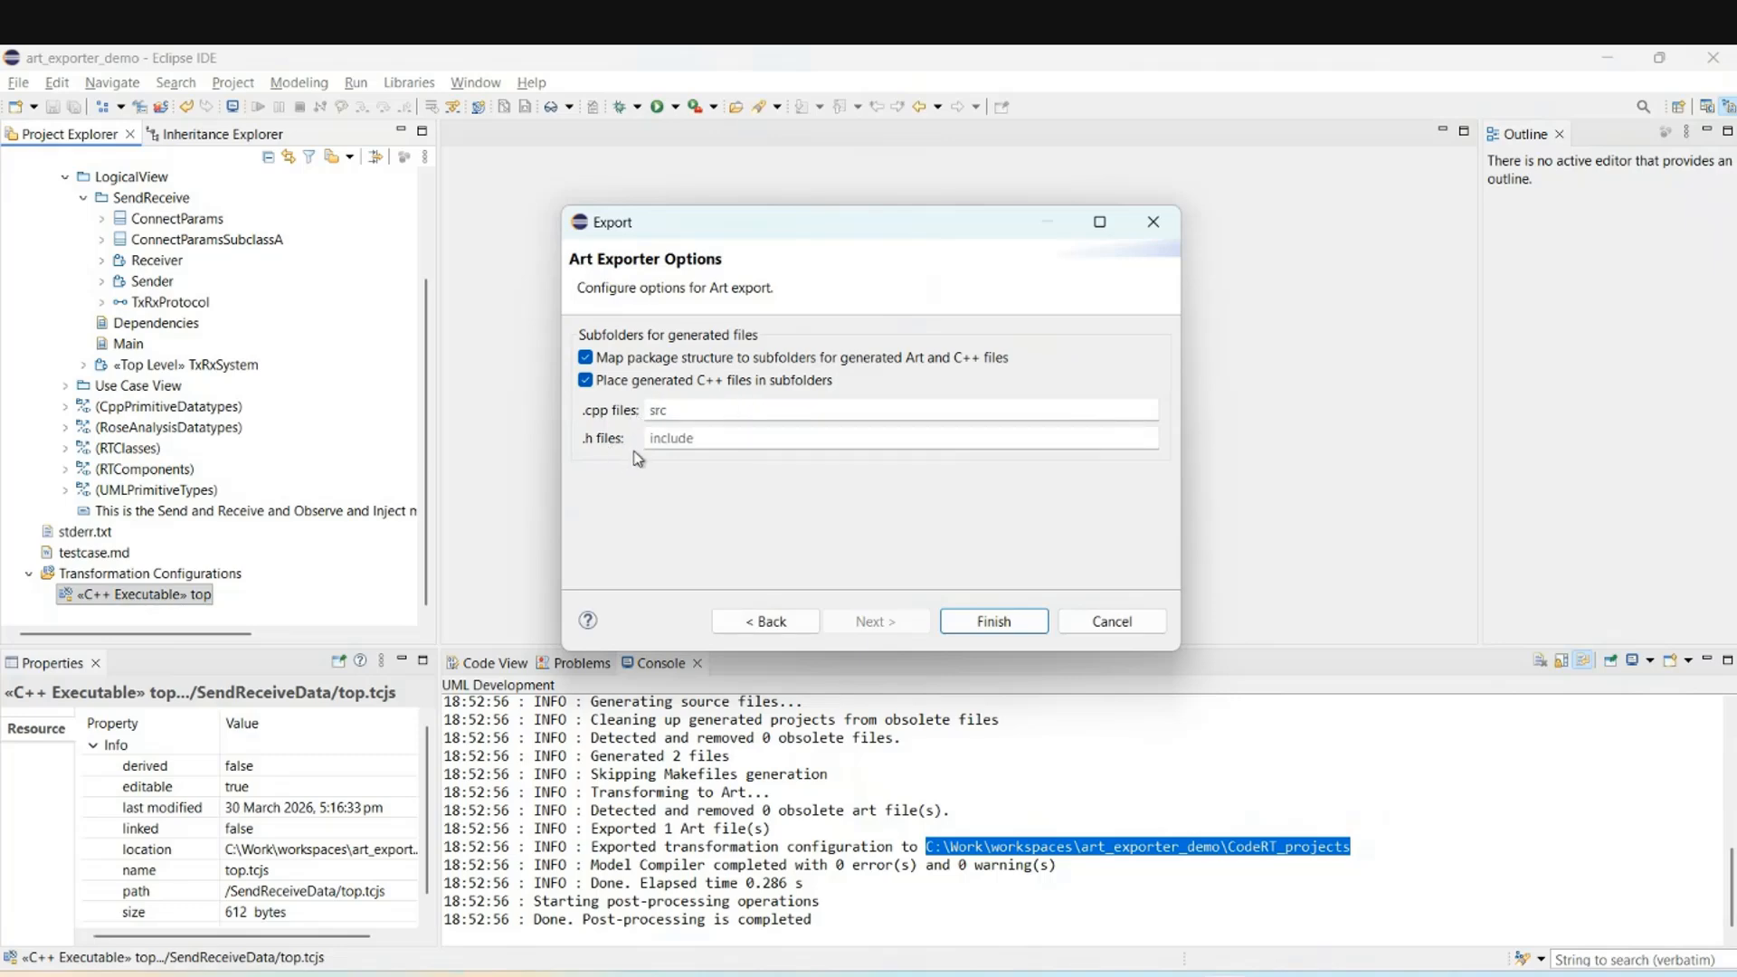
{"action": "left_click", "coordinate": [698, 412]}
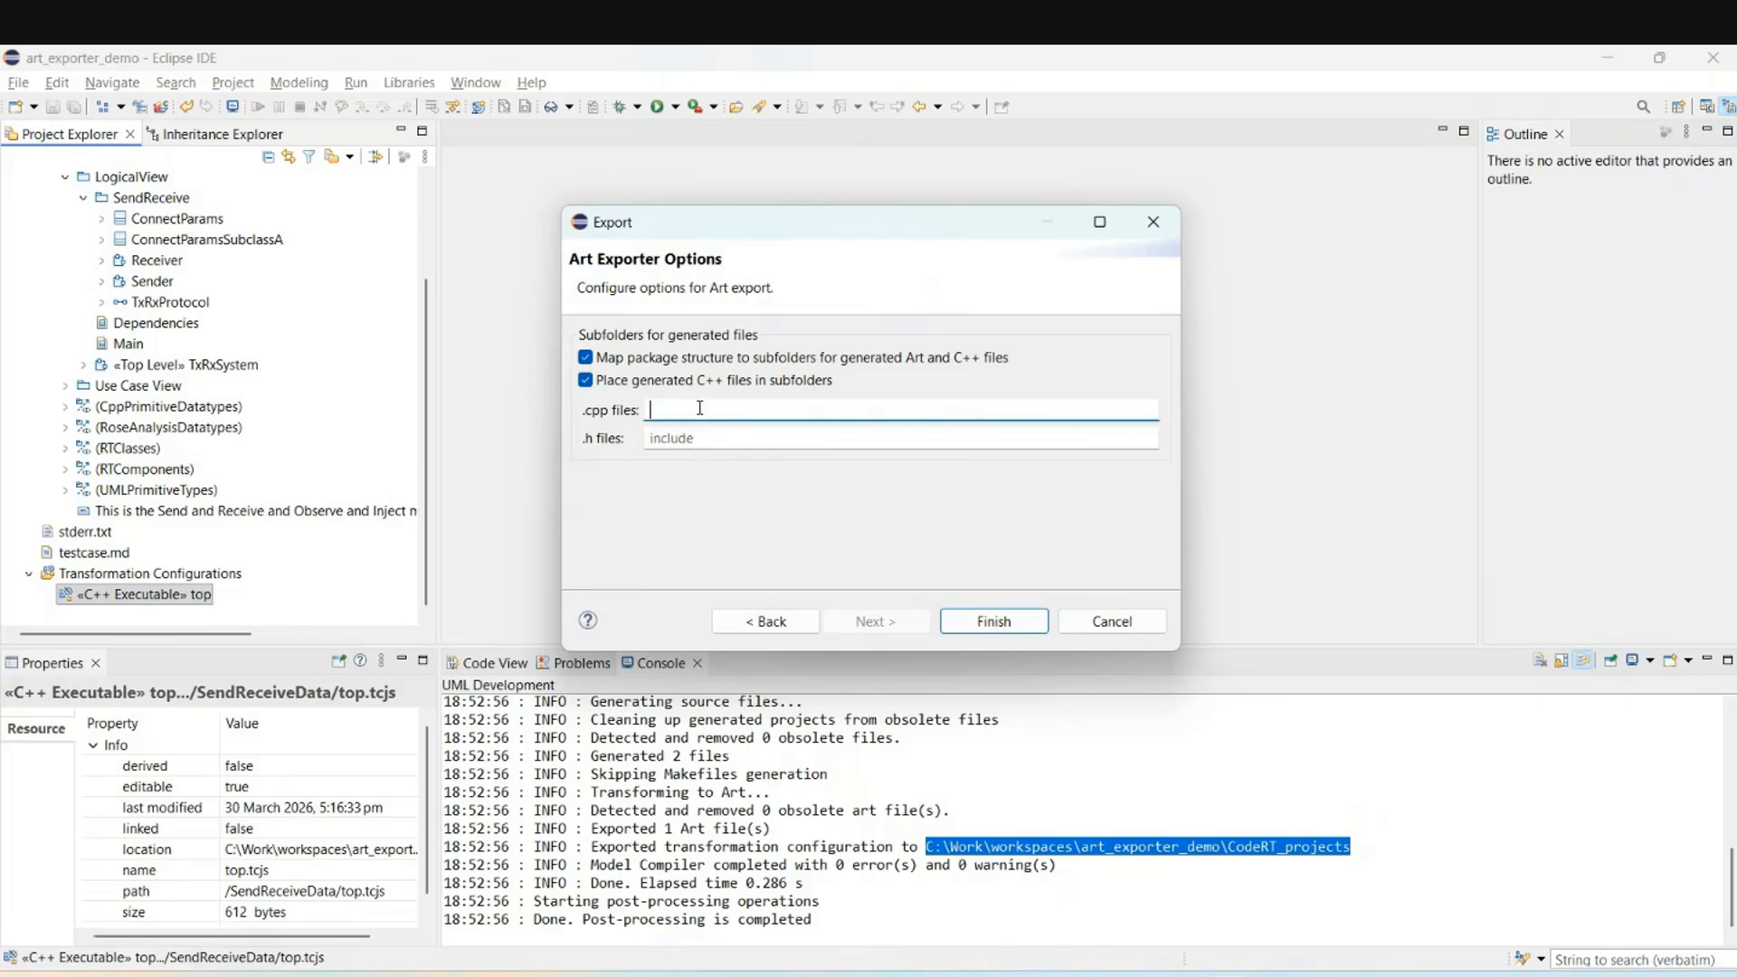
{"action": "type", "text": "sour"}
{"action": "key", "text": "Tab"}
{"action": "type", "text": "icnlu"}
{"action": "key", "text": "BackSpace"}
{"action": "key", "text": "BackSpace"}
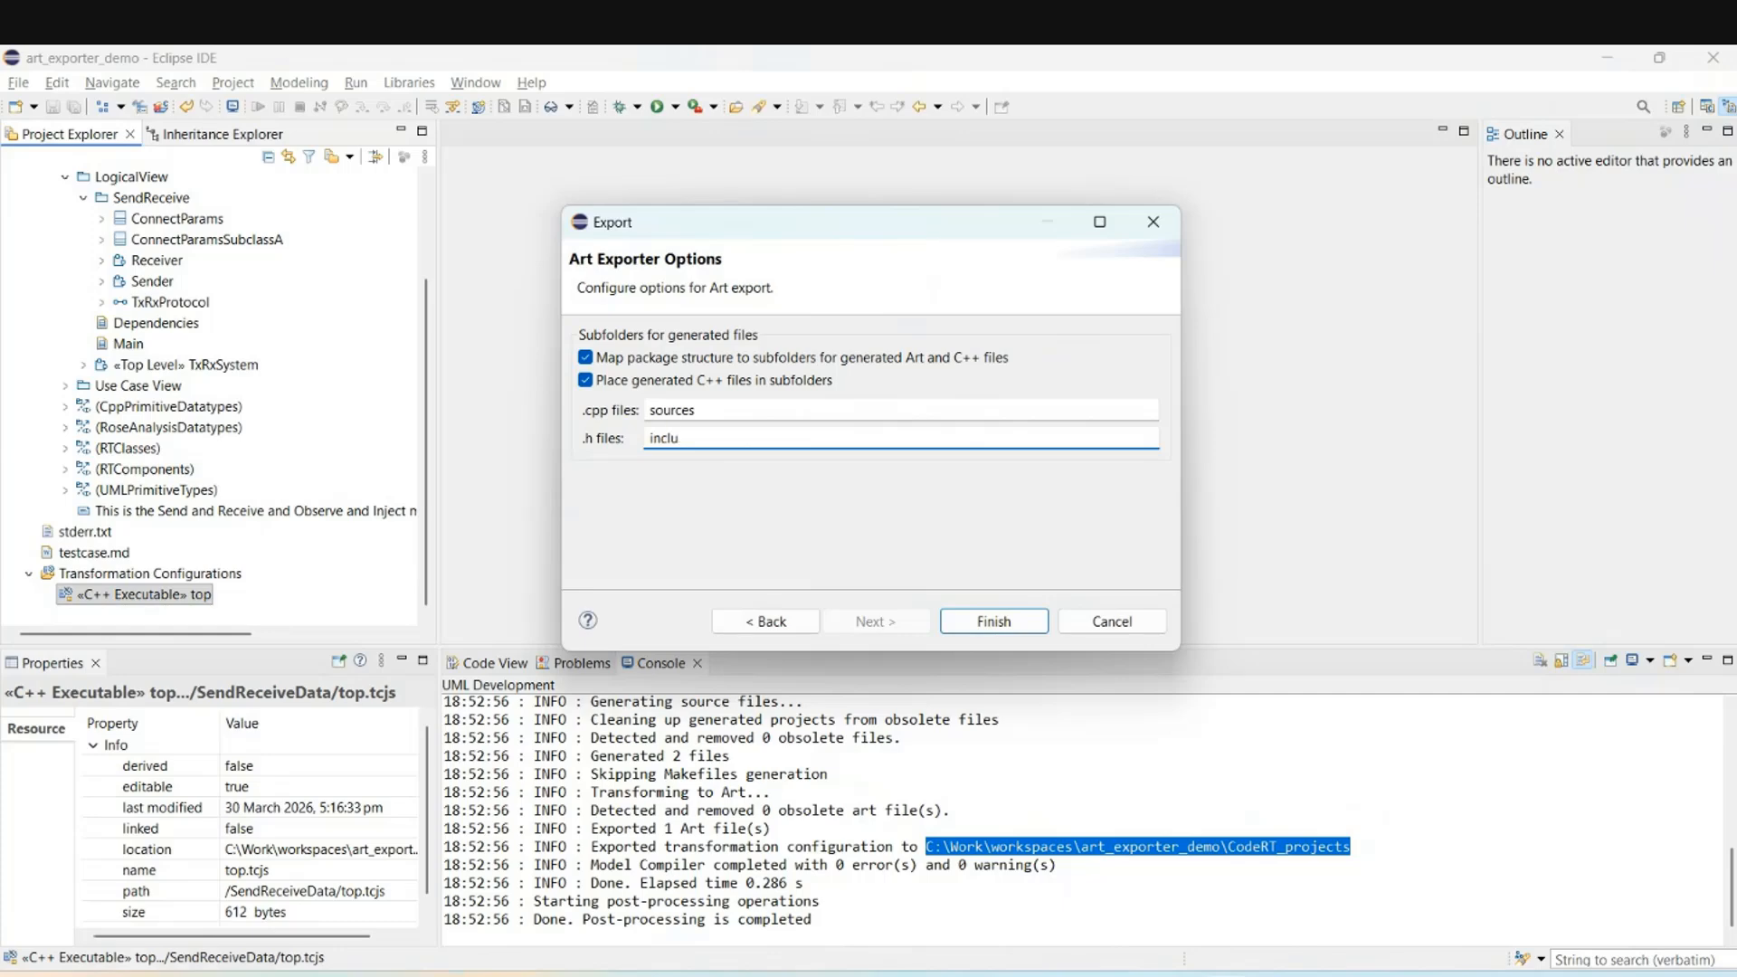
{"action": "type", "text": "des"}
{"action": "left_click", "coordinate": [1037, 621]}
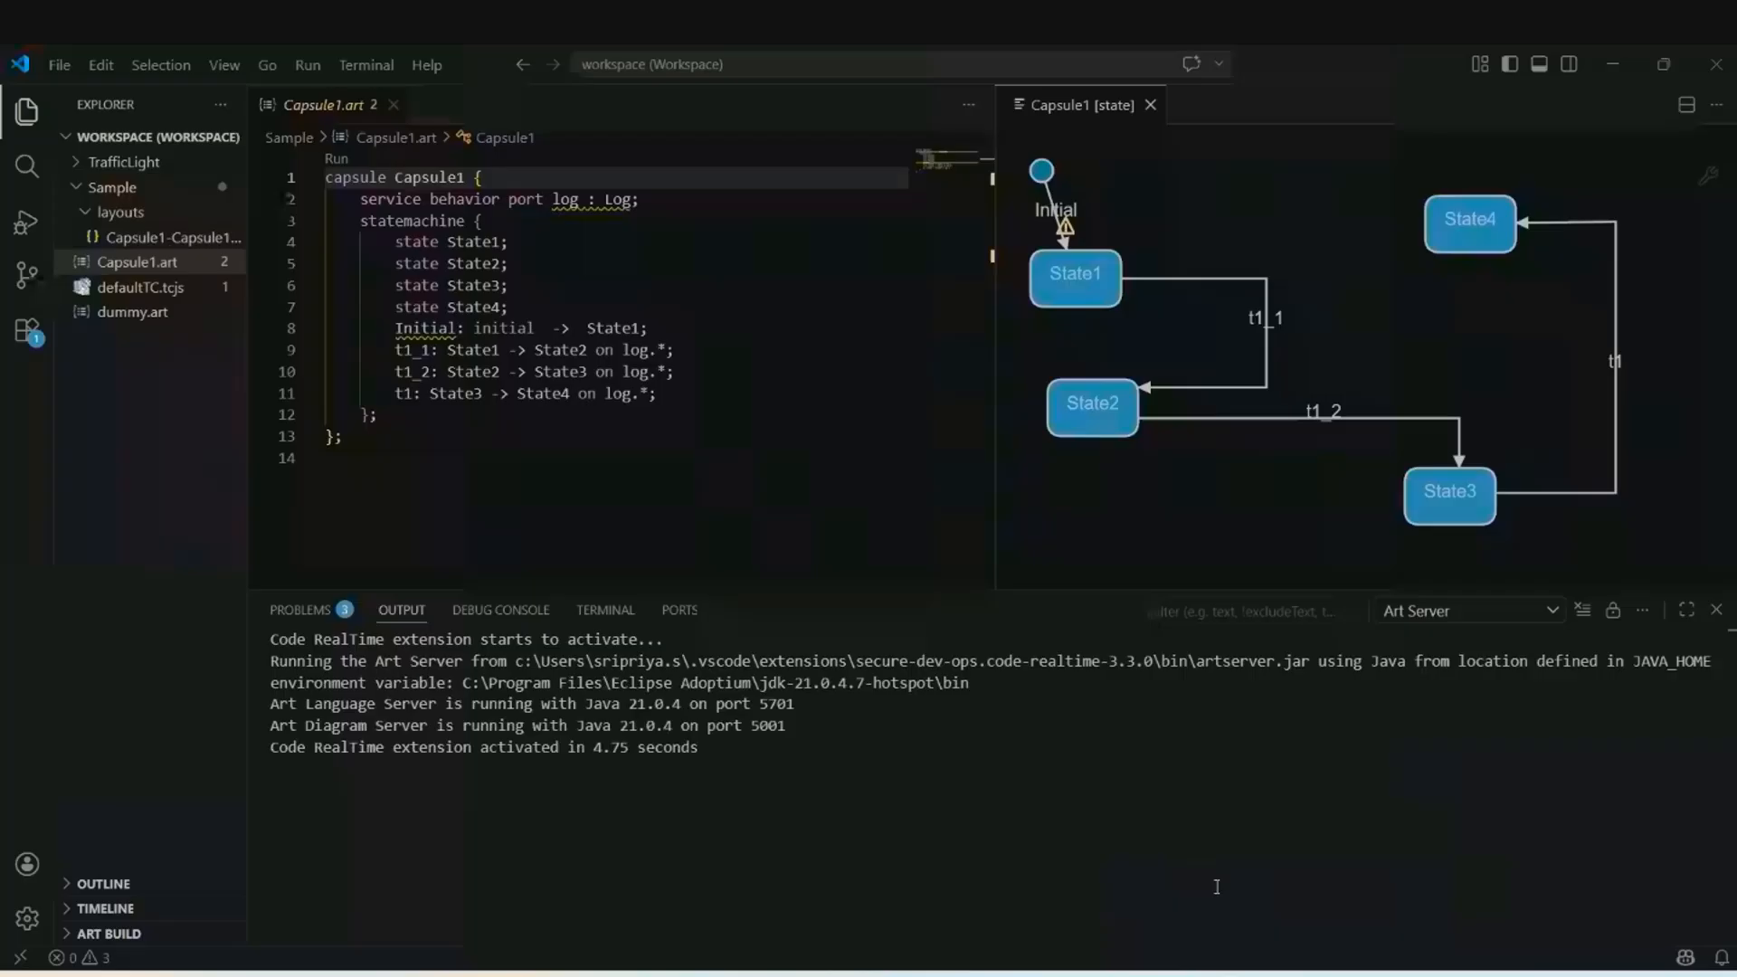
Collapse Sample and close the Capsule1.art and Capsule1 state diagram editors.
{"action": "left_click", "coordinate": [94, 187]}
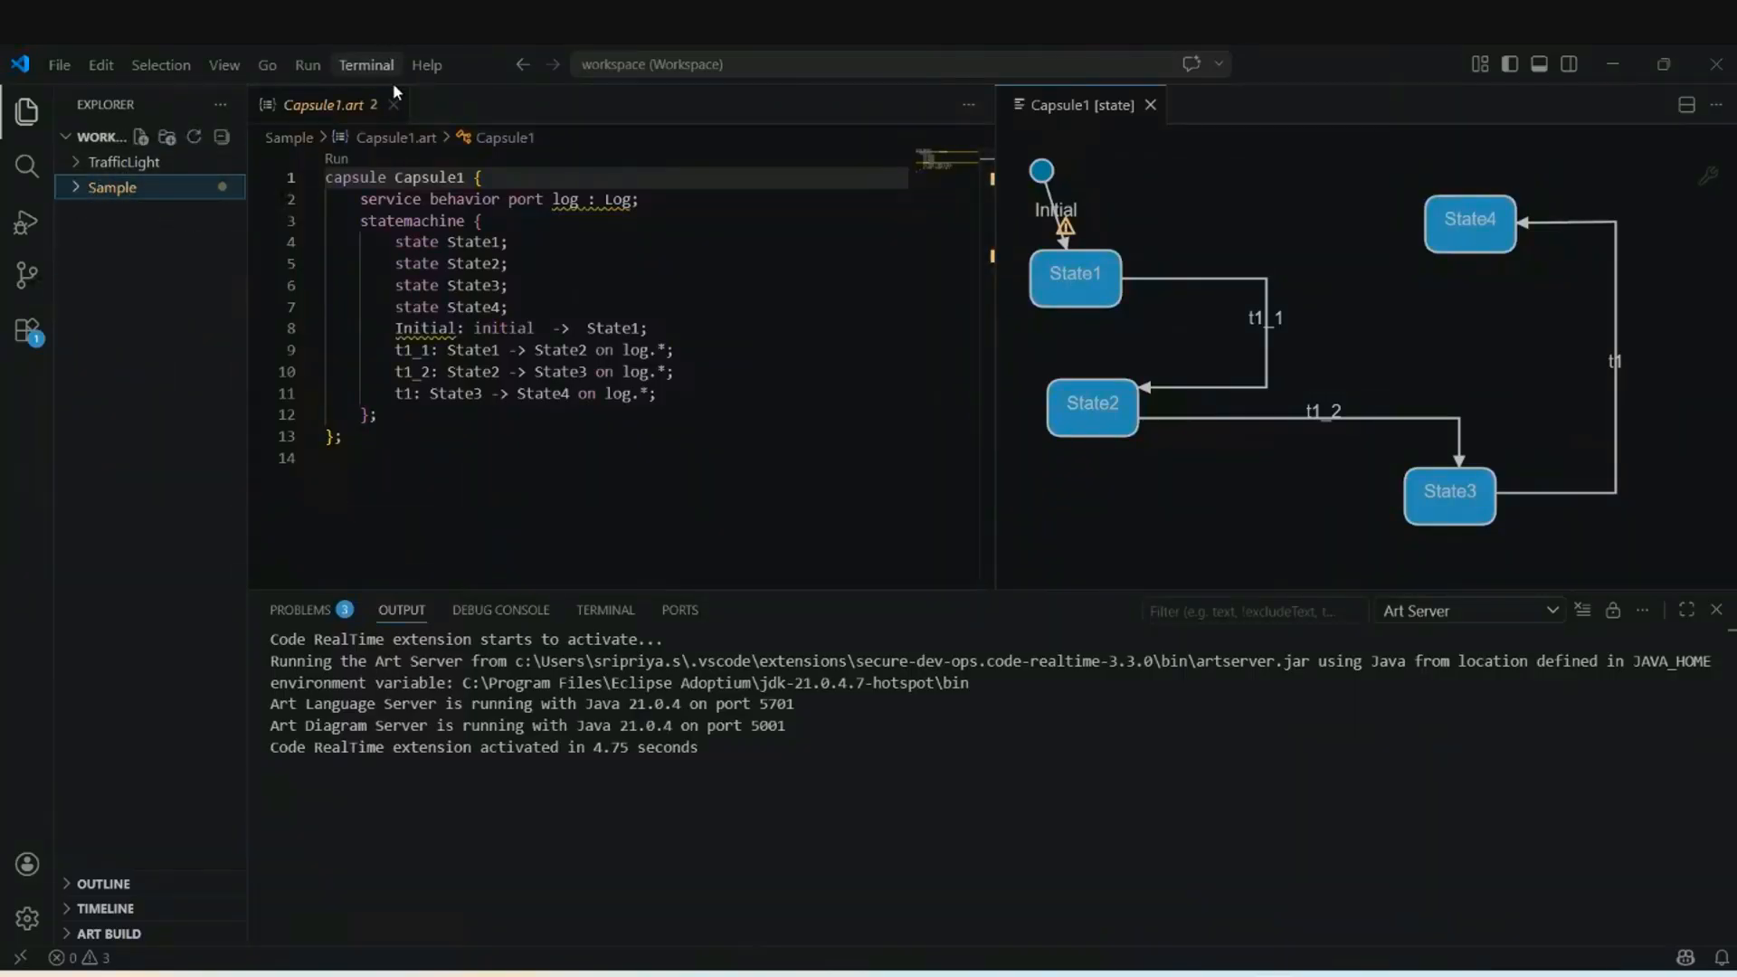
{"action": "left_click", "coordinate": [393, 105]}
{"action": "left_click", "coordinate": [403, 105]}
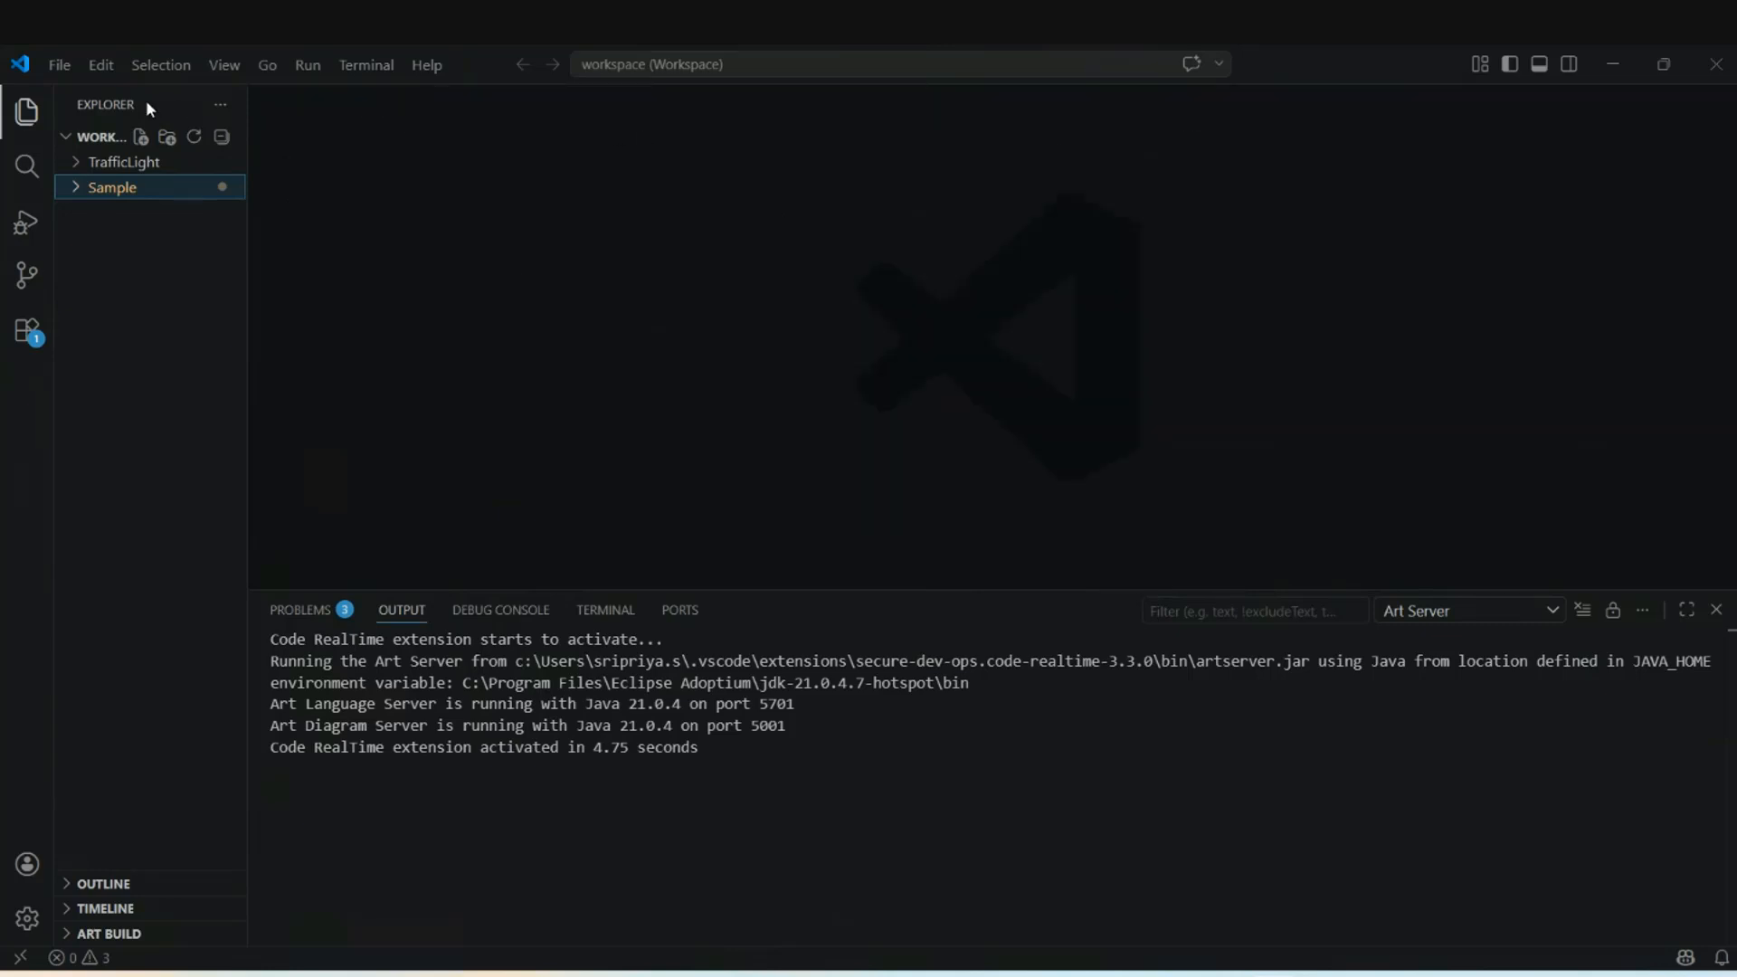
Add the exported SendReceiveData folder to the workspace.
{"action": "left_click", "coordinate": [60, 64]}
{"action": "left_click", "coordinate": [161, 339]}
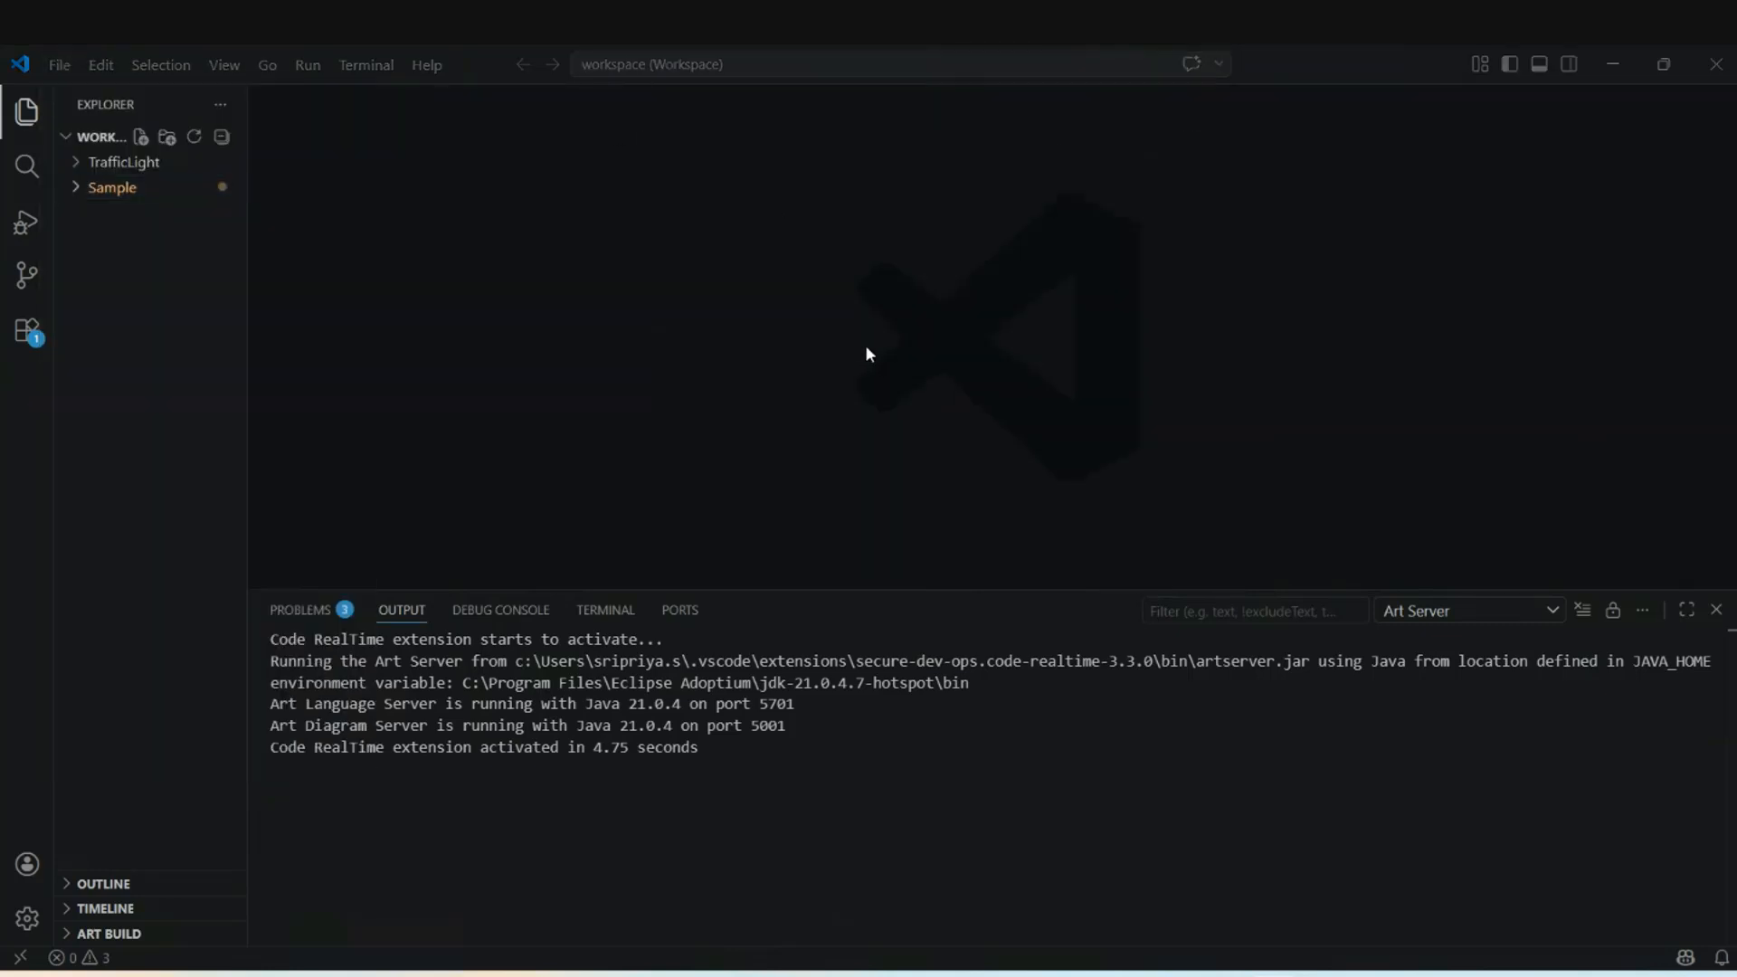
{"action": "left_click", "coordinate": [416, 262]}
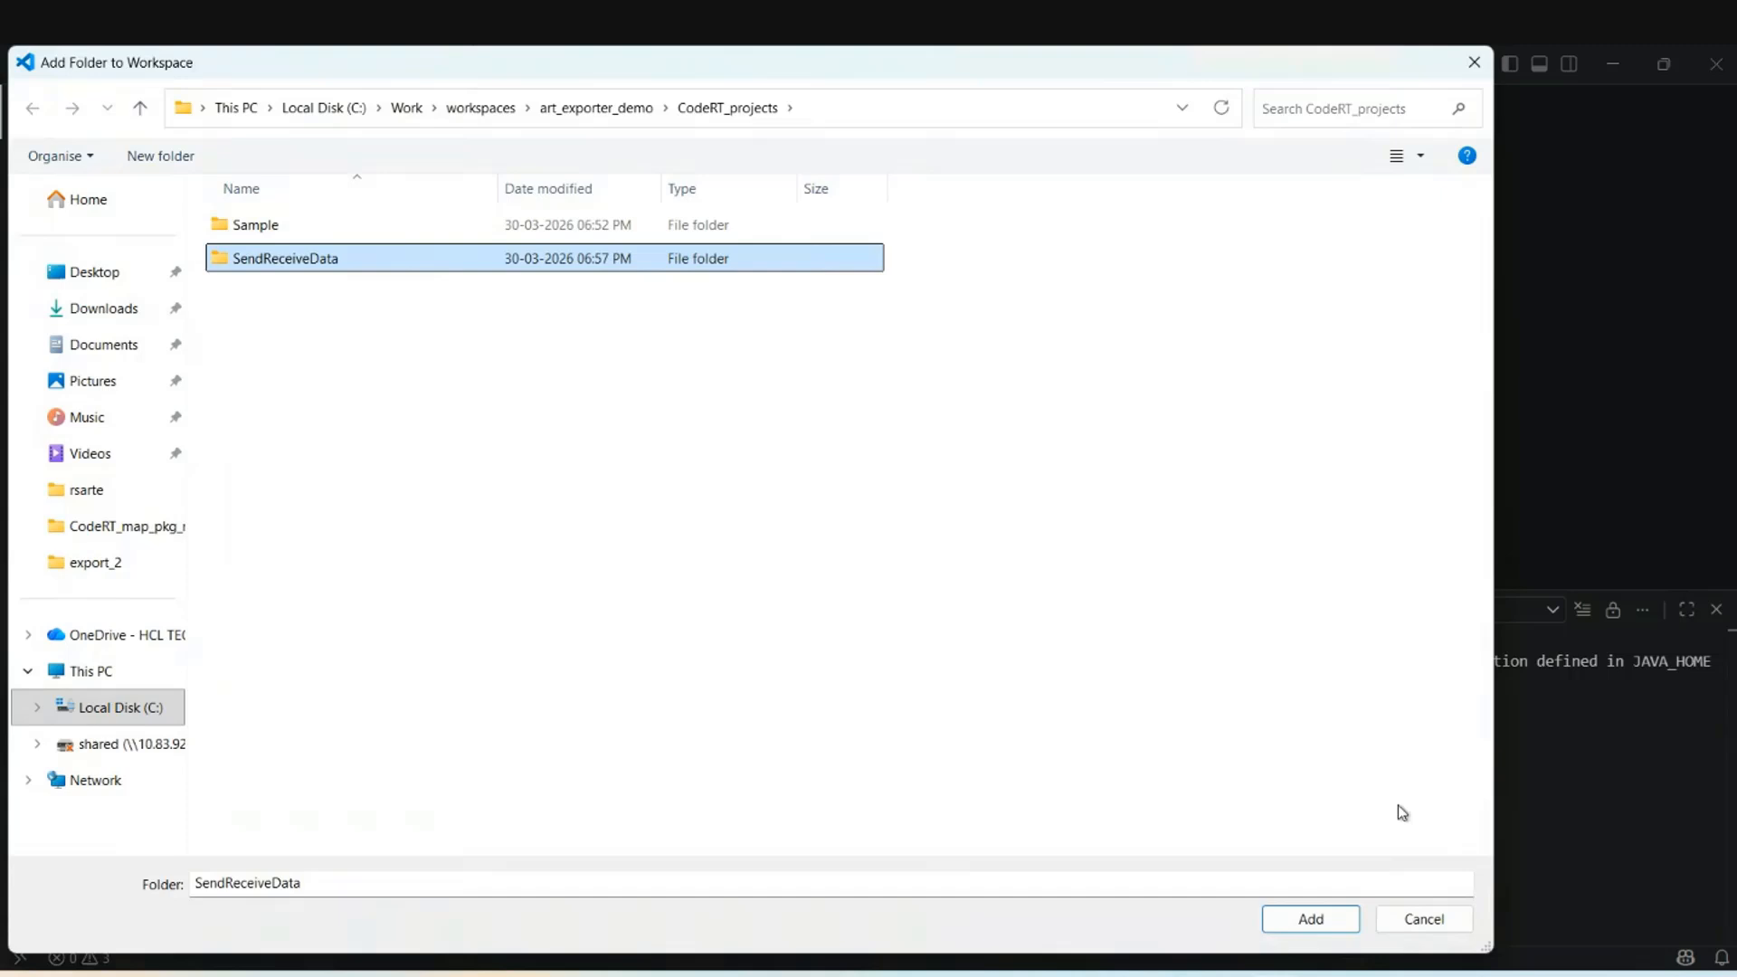
{"action": "left_click", "coordinate": [1316, 920]}
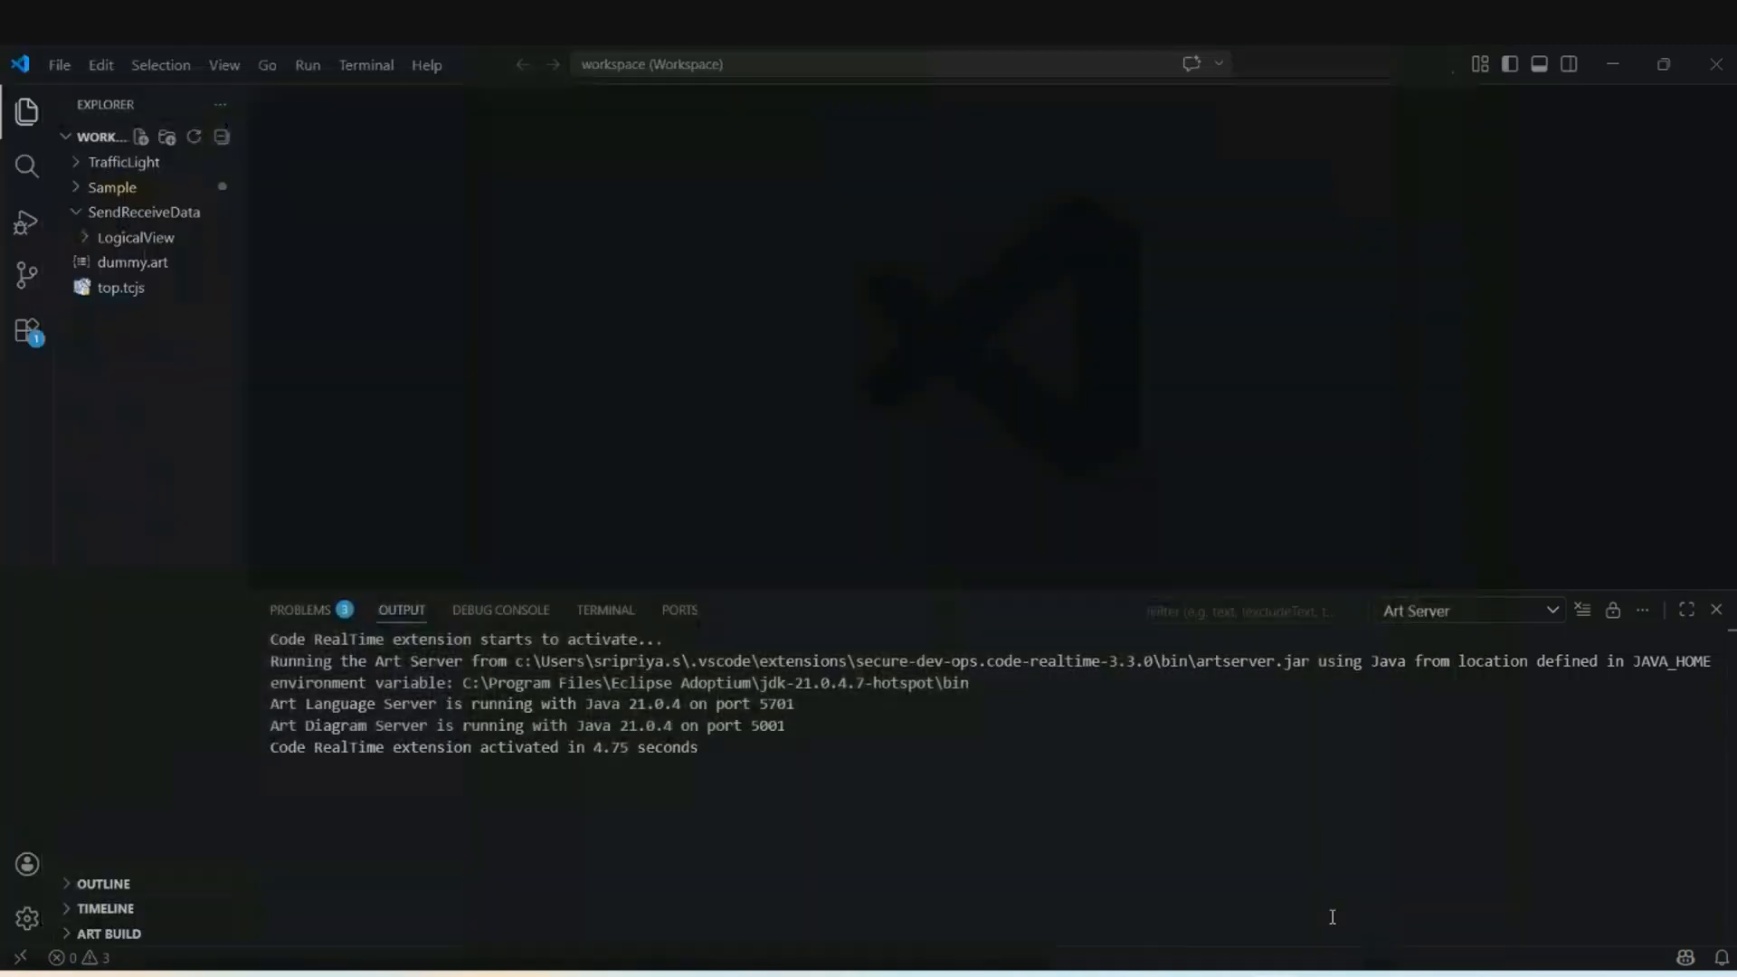
Inspect SendReceive's sources (.cpp) and includes (.h) subfolders in a widened Explorer, then return to Eclipse.
{"action": "left_click", "coordinate": [87, 237]}
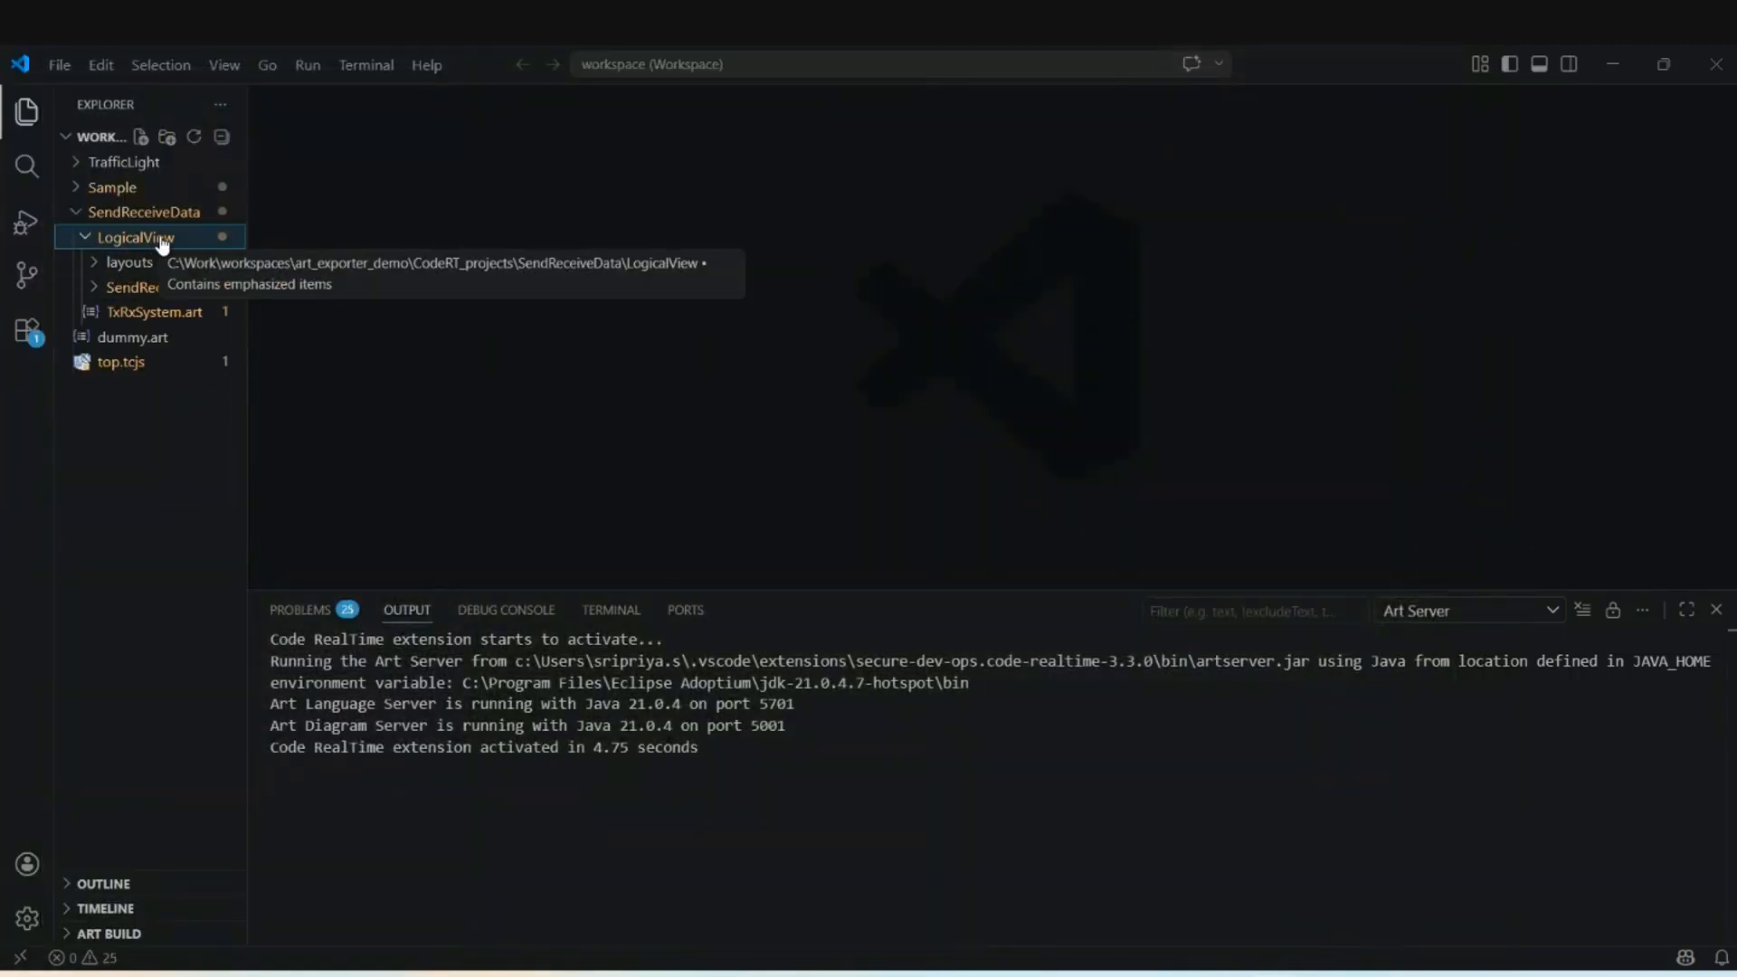
{"action": "left_click", "coordinate": [126, 287]}
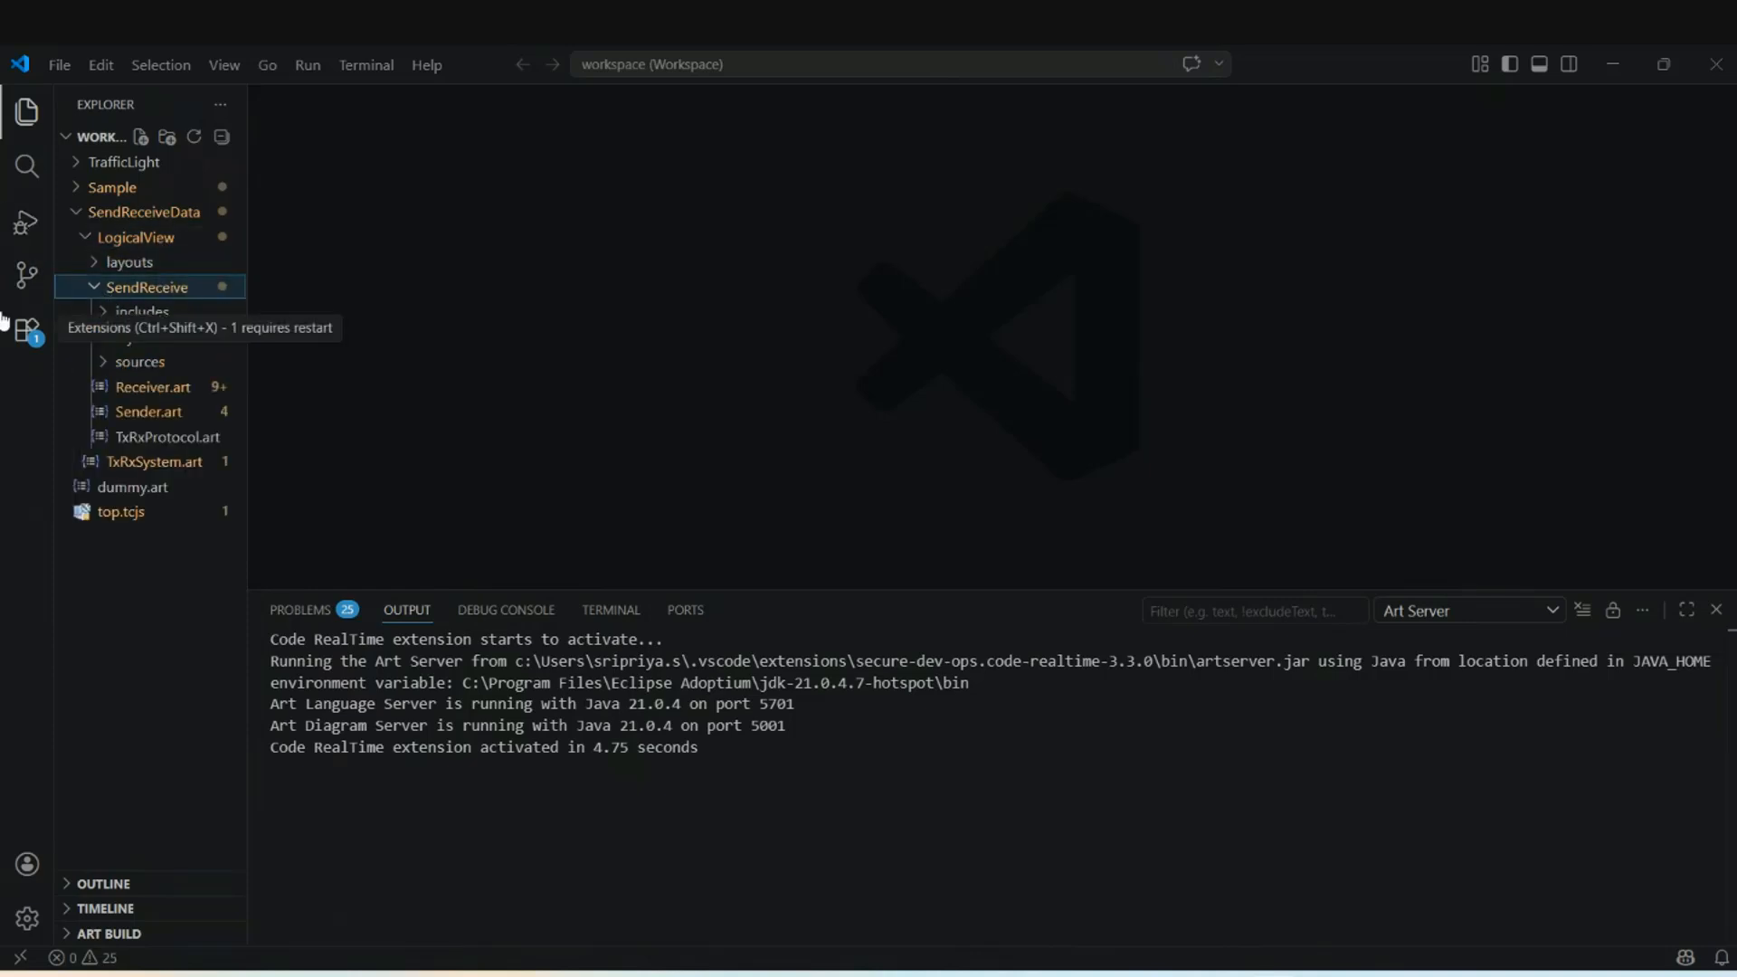
{"action": "left_click", "coordinate": [127, 362]}
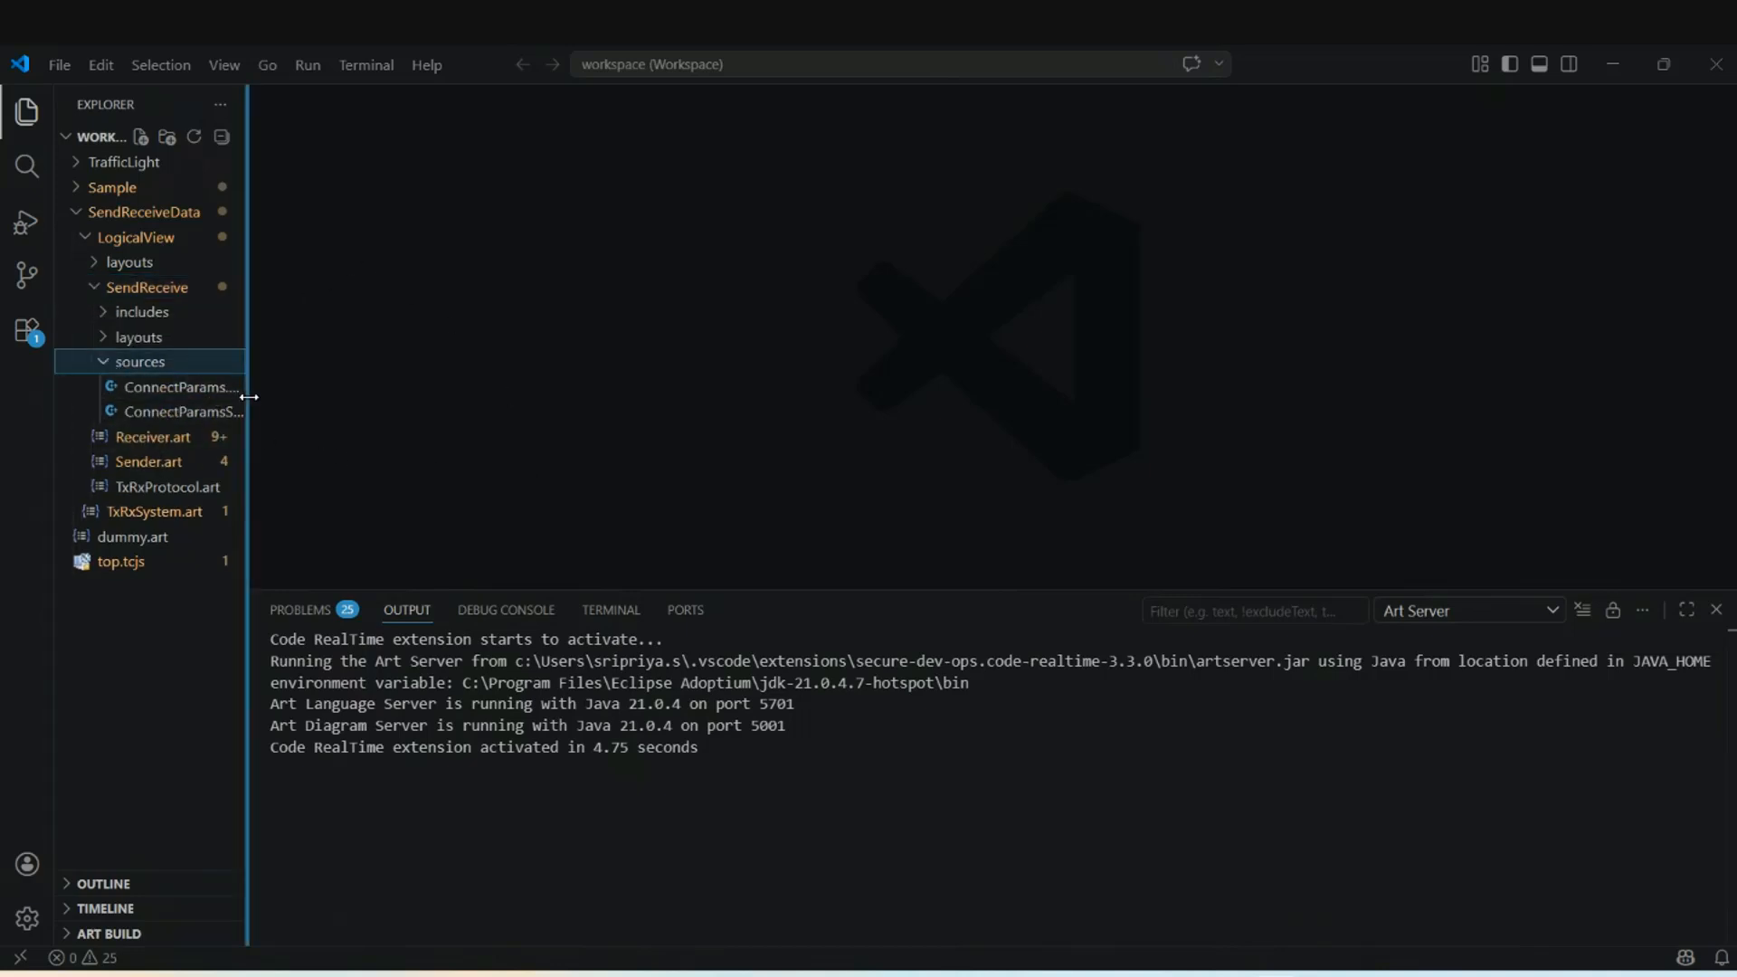
{"action": "left_click_drag", "start_coordinate": [247, 389], "coordinate": [345, 404]}
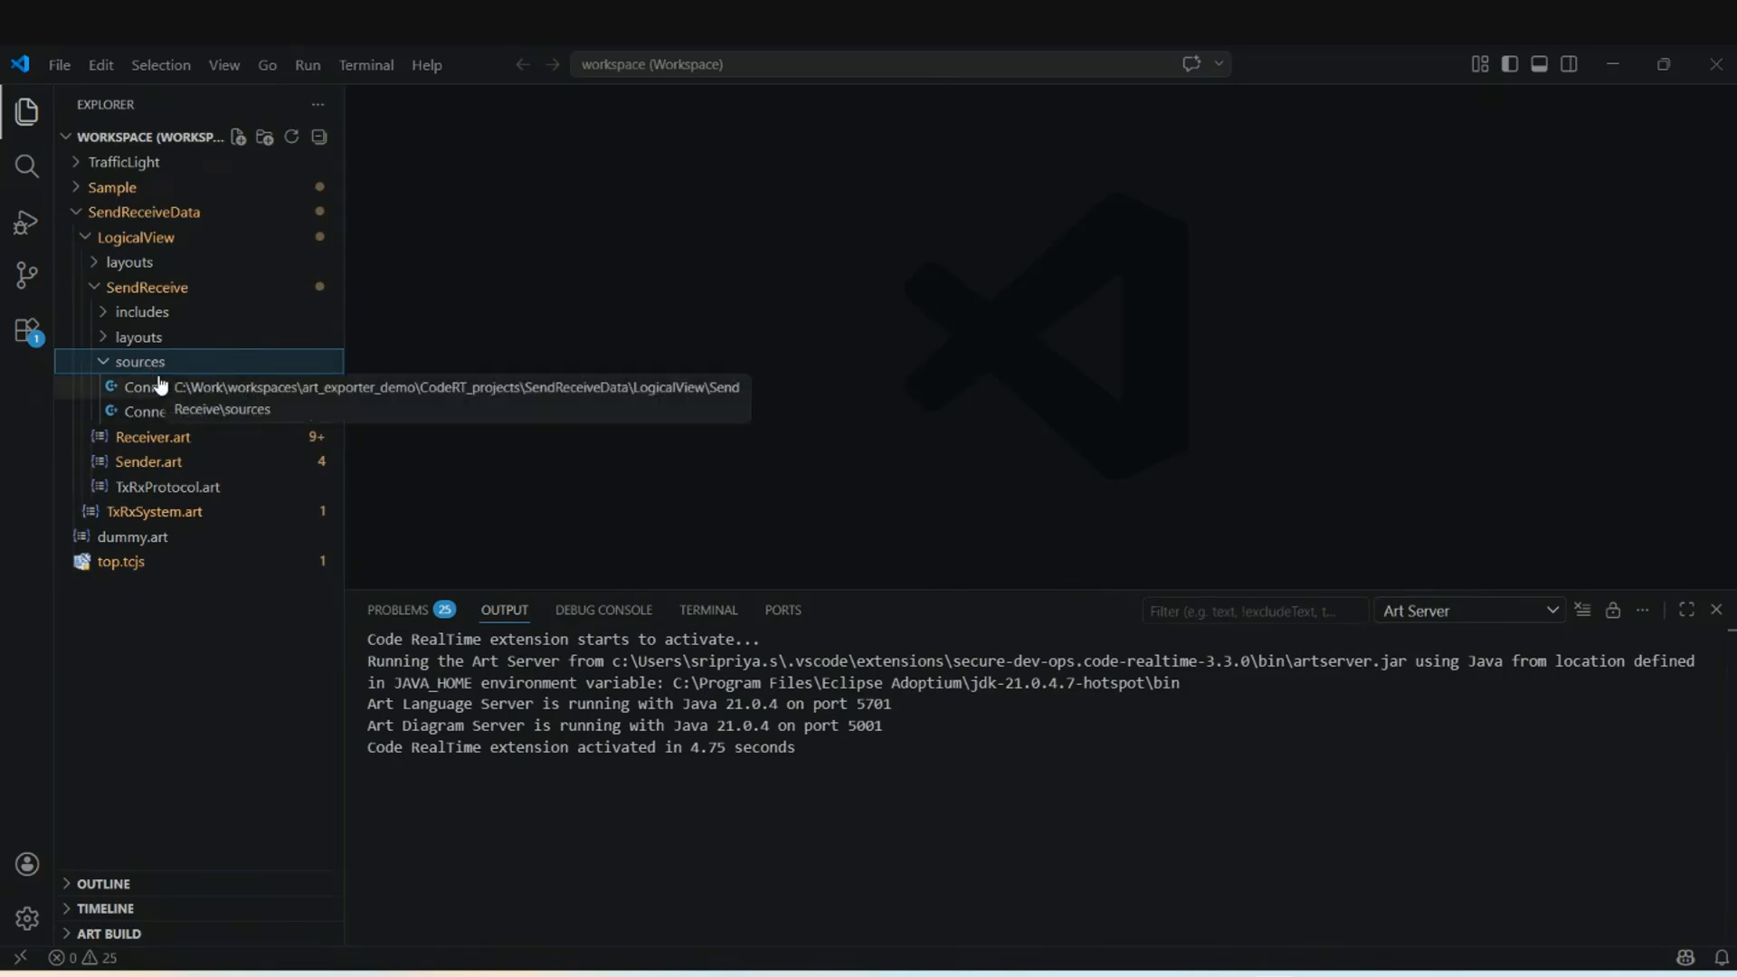
{"action": "left_click", "coordinate": [104, 314]}
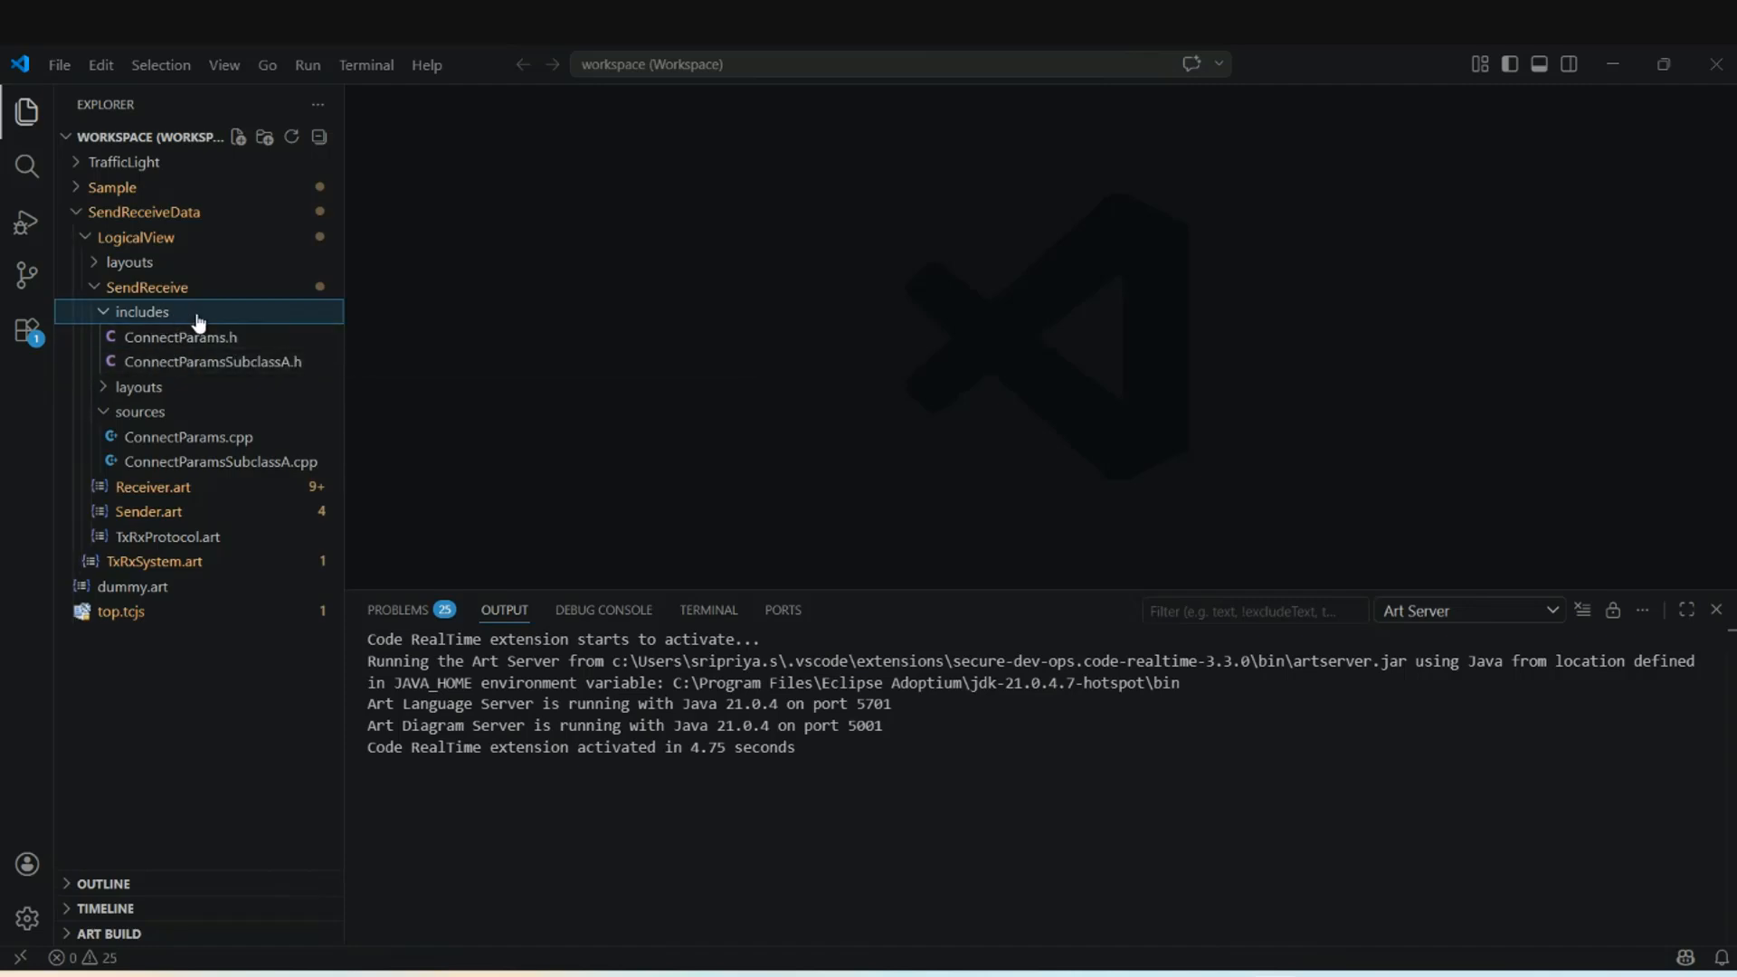
{"action": "left_click", "coordinate": [105, 320]}
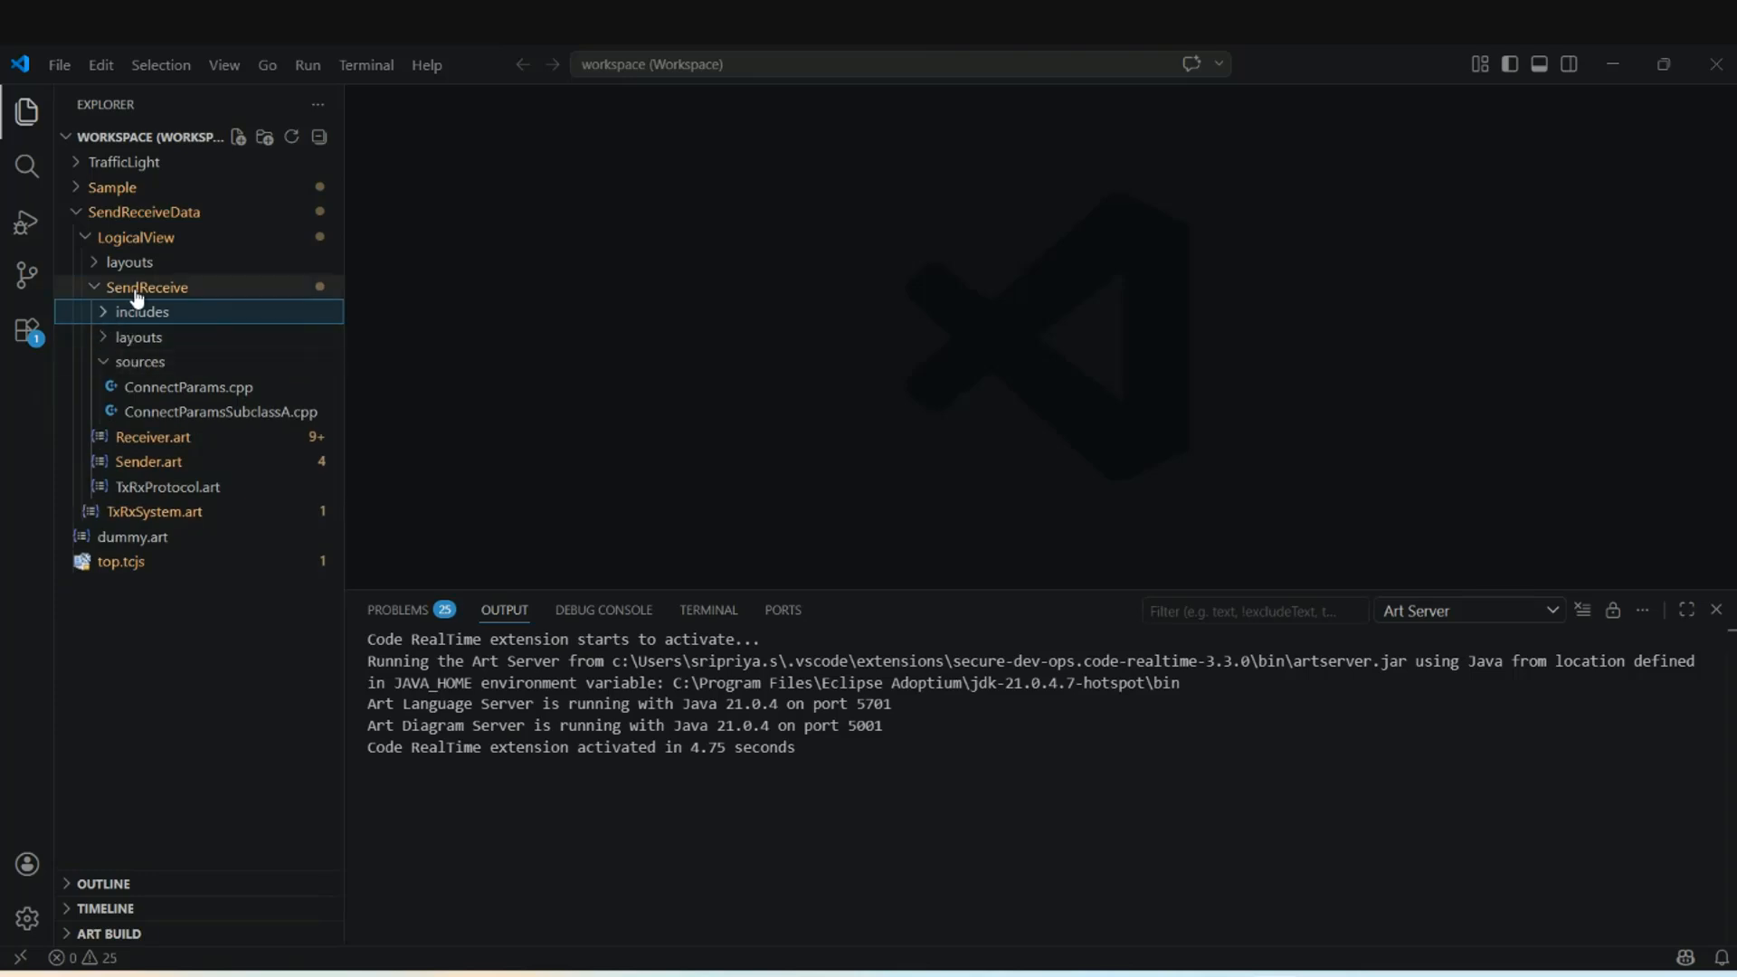
{"action": "left_click", "coordinate": [122, 363]}
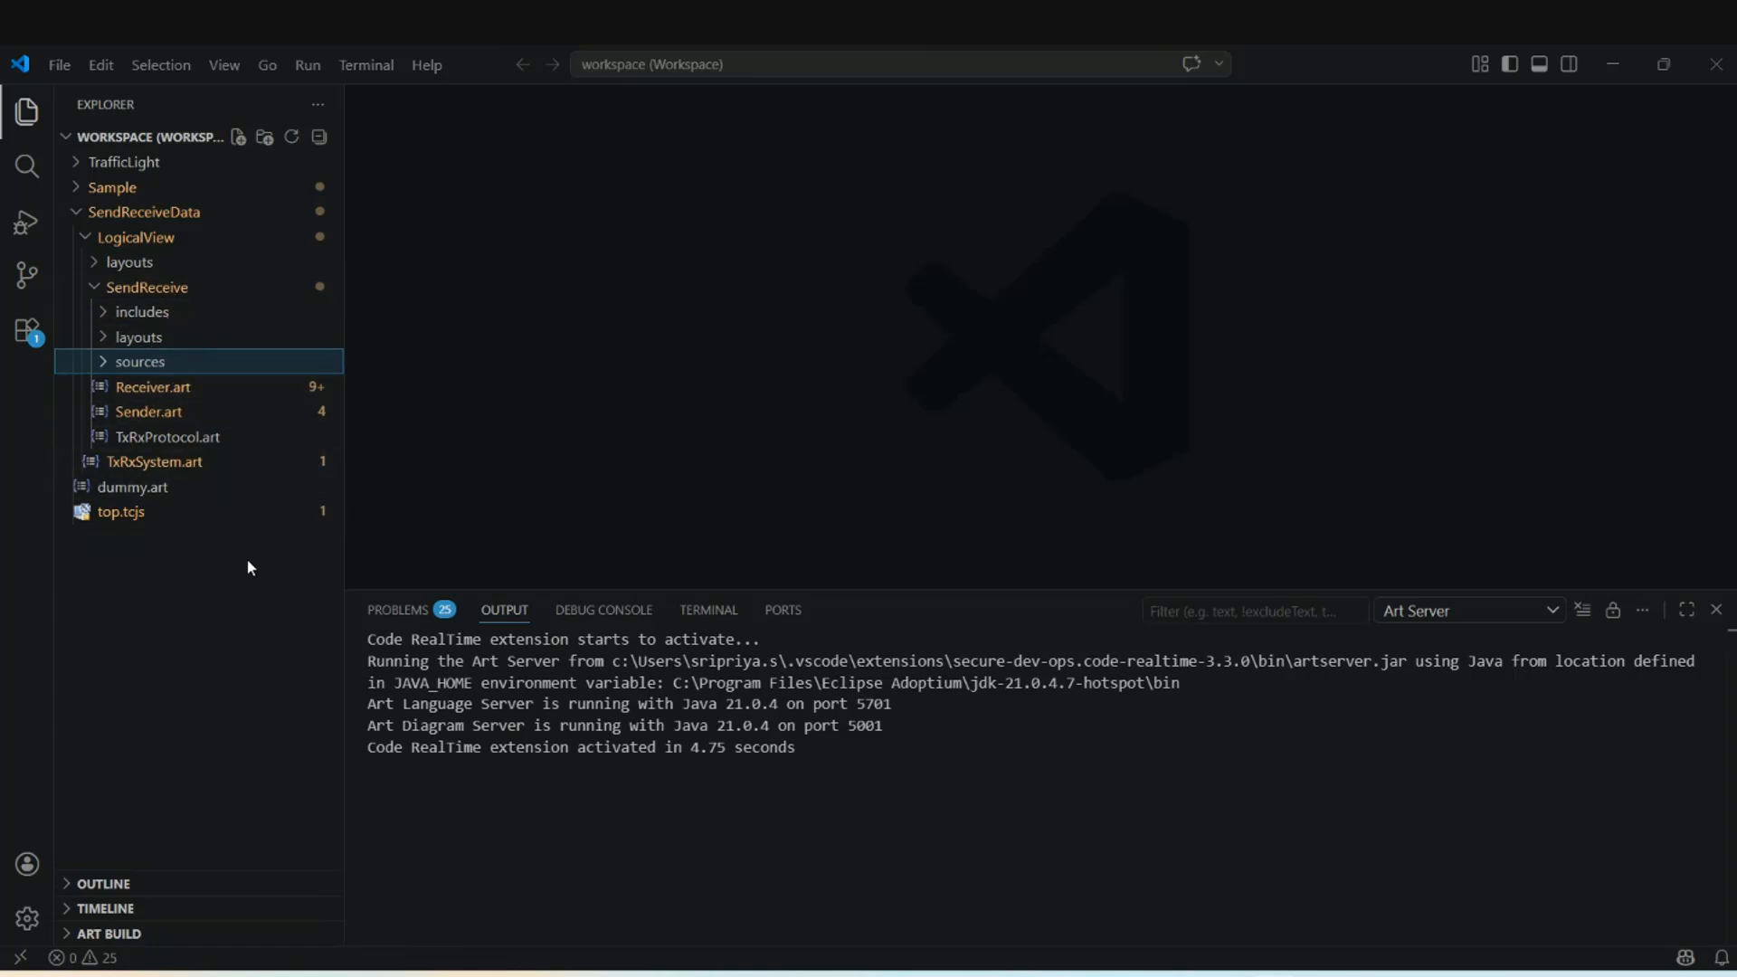
{"action": "key", "text": "alt+Tab"}
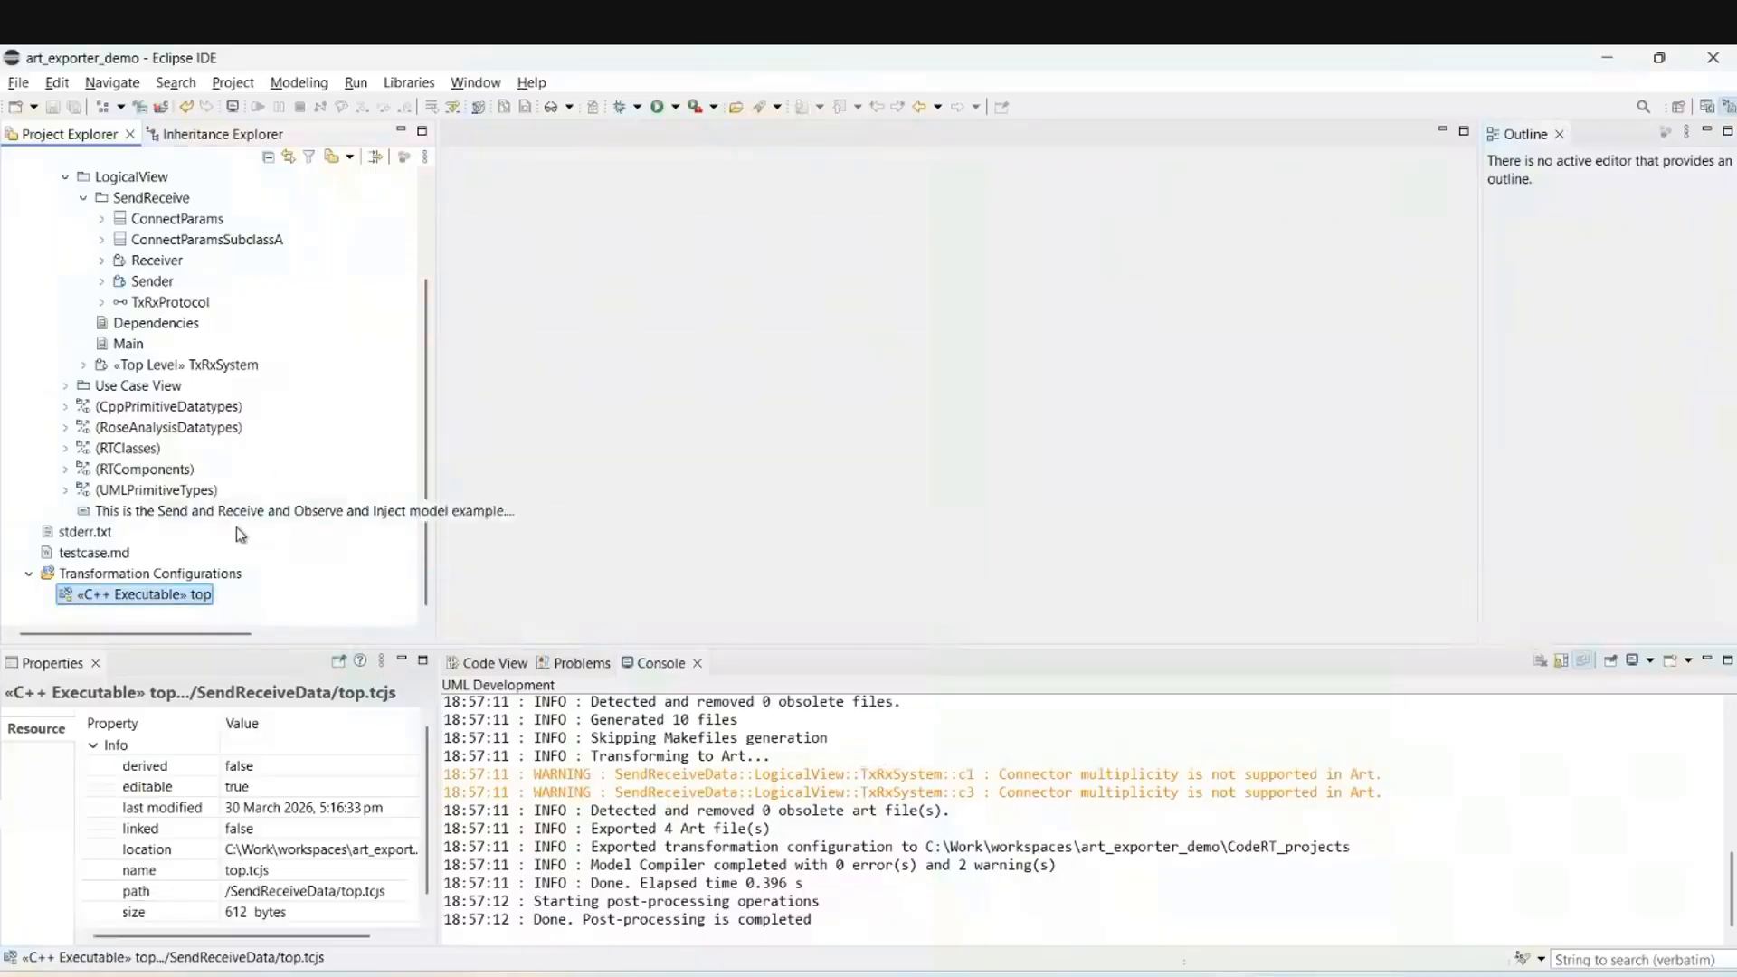
Re-export top to Art with package mapping on and C++ subfolders off, then inspect the output.
{"action": "right_click", "coordinate": [208, 597]}
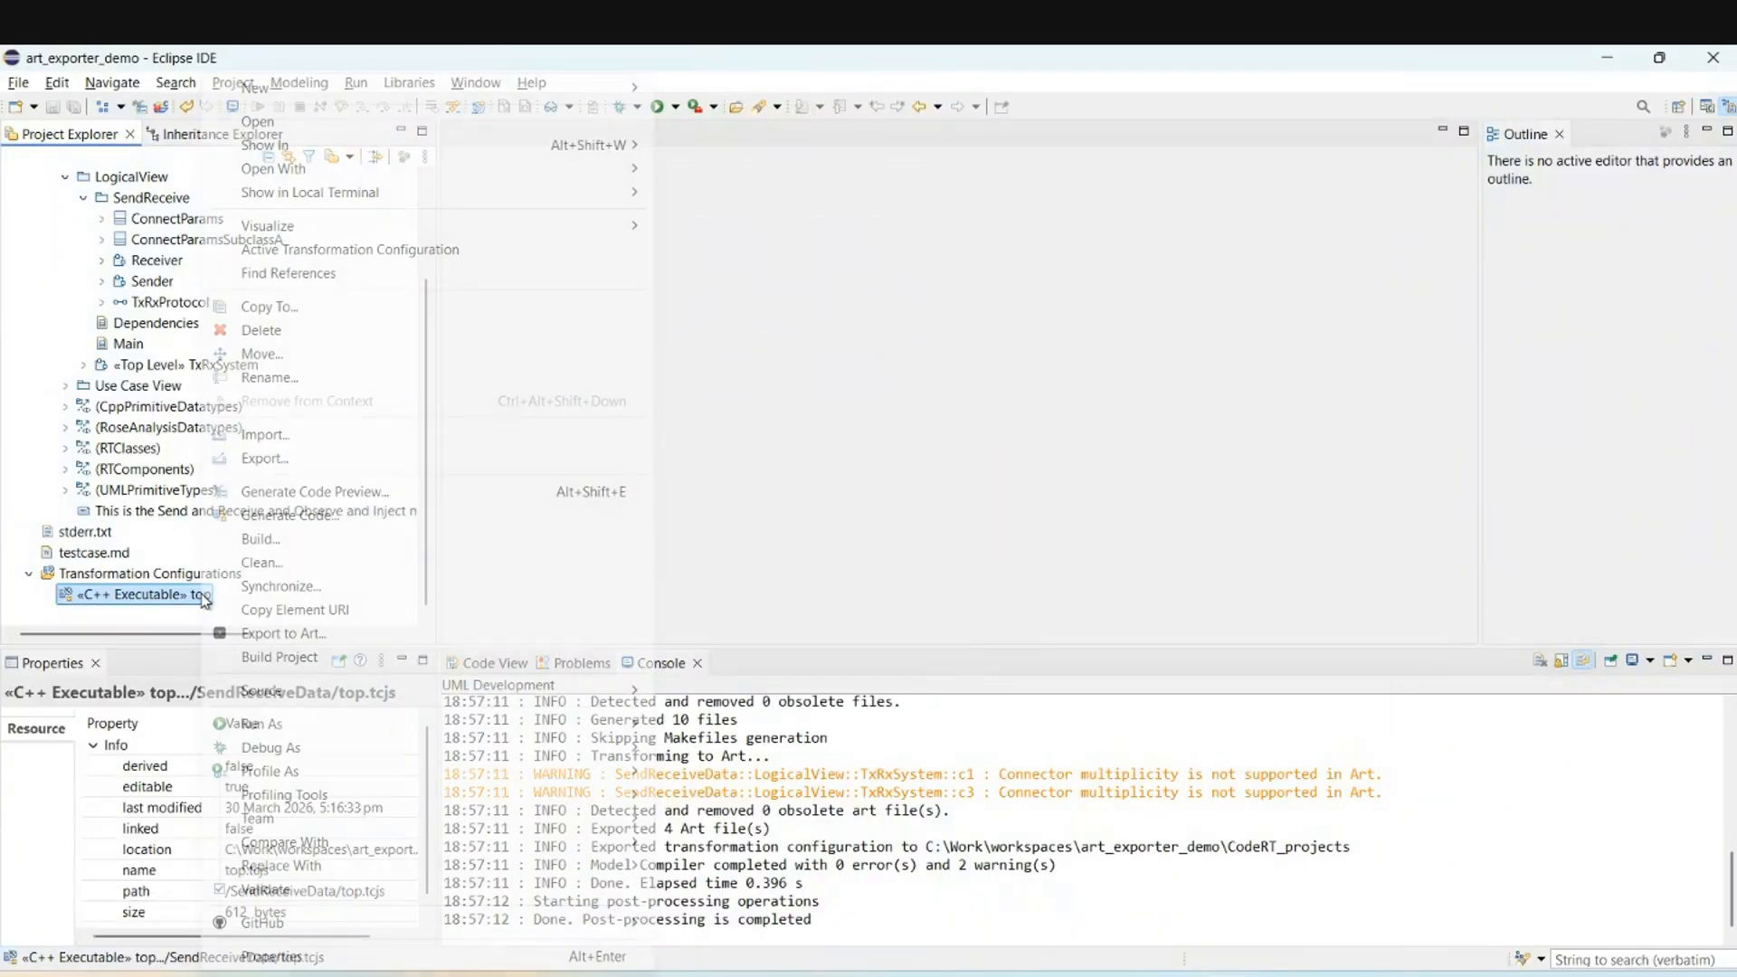
{"action": "left_click", "coordinate": [307, 633]}
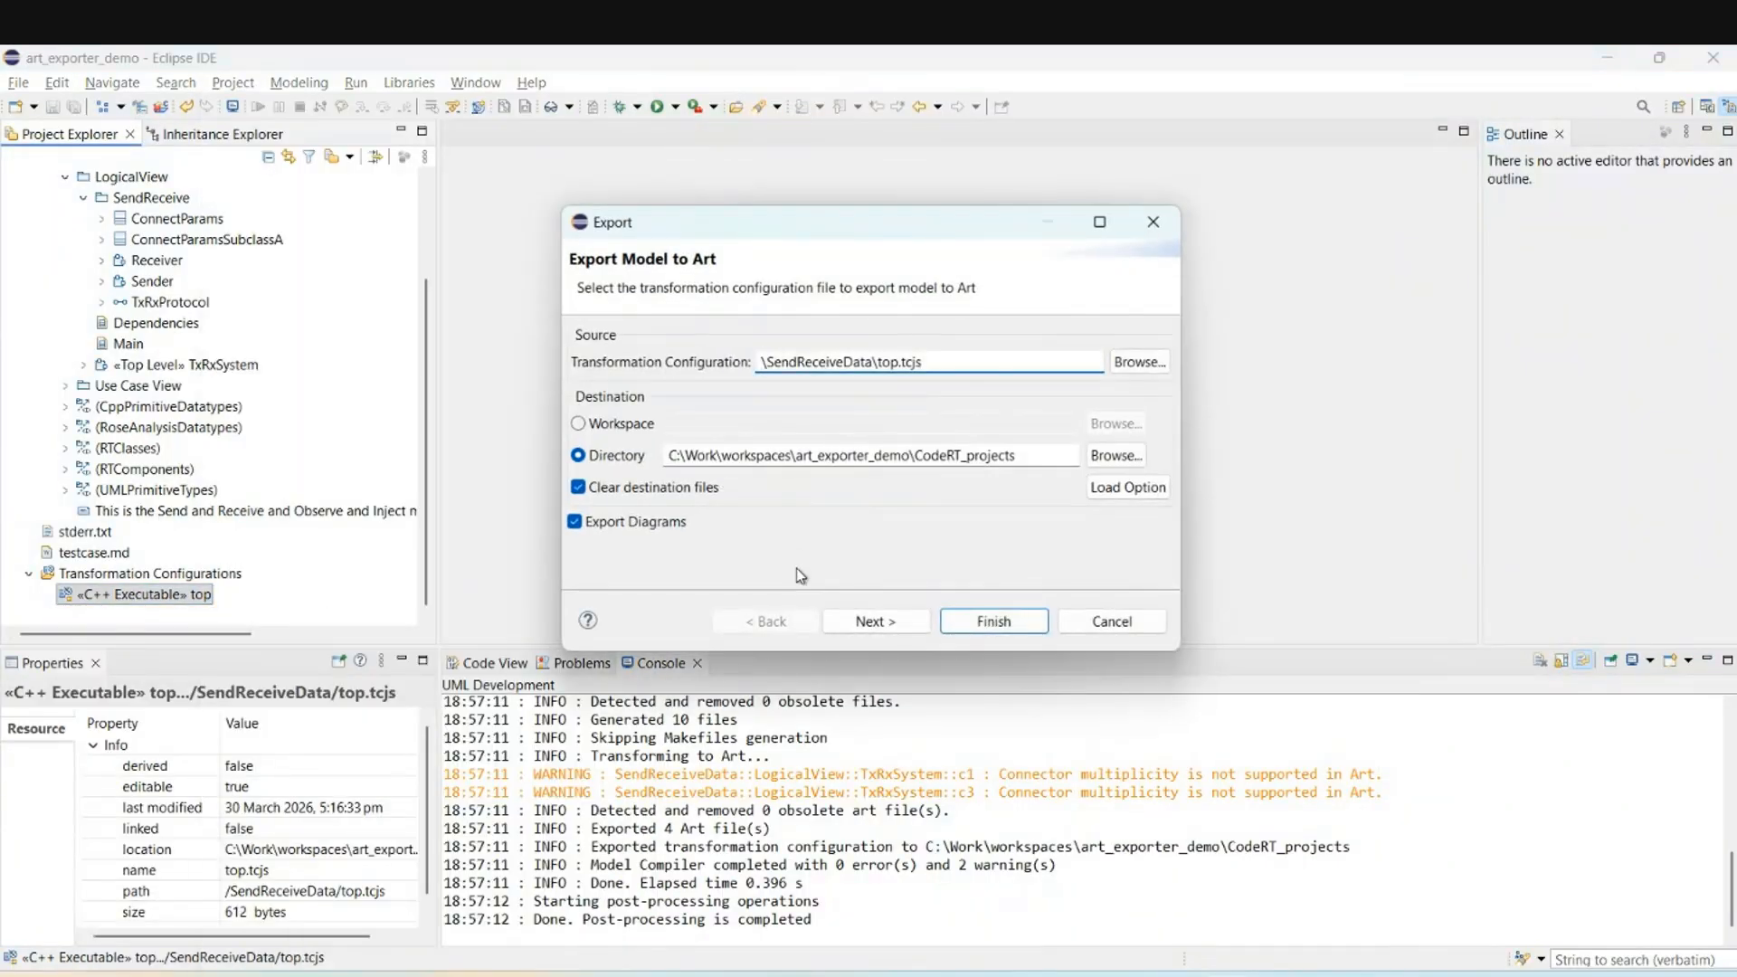
{"action": "left_click", "coordinate": [872, 623]}
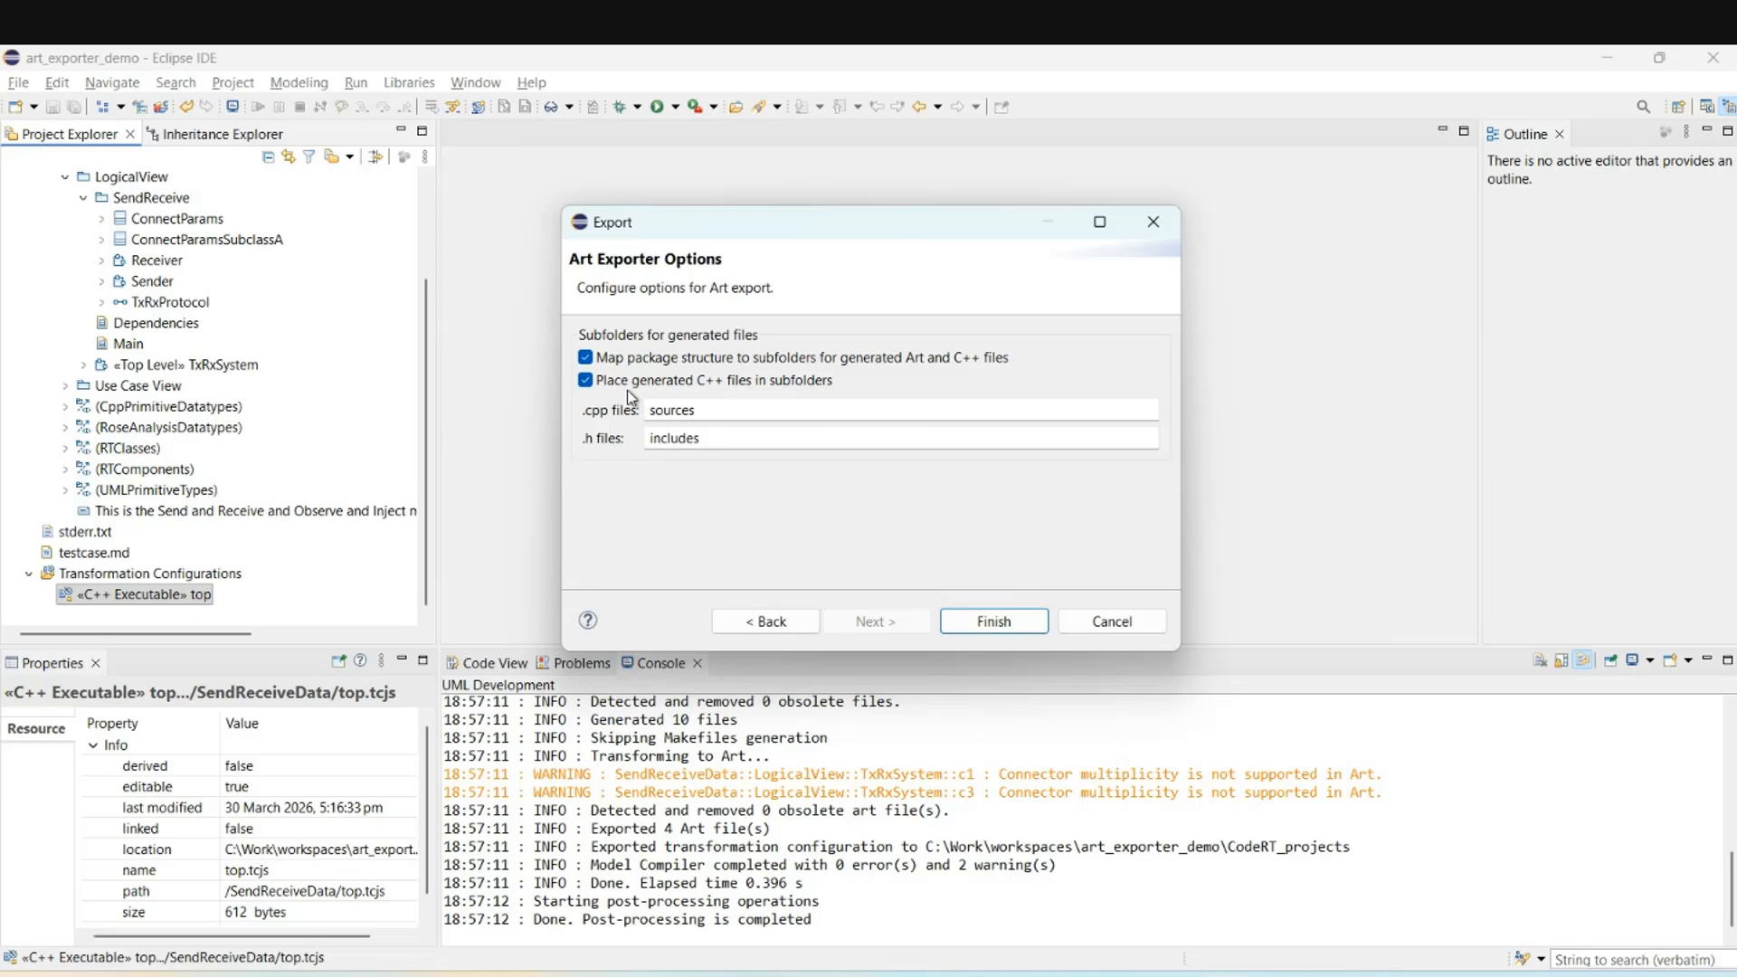
{"action": "left_click", "coordinate": [595, 381]}
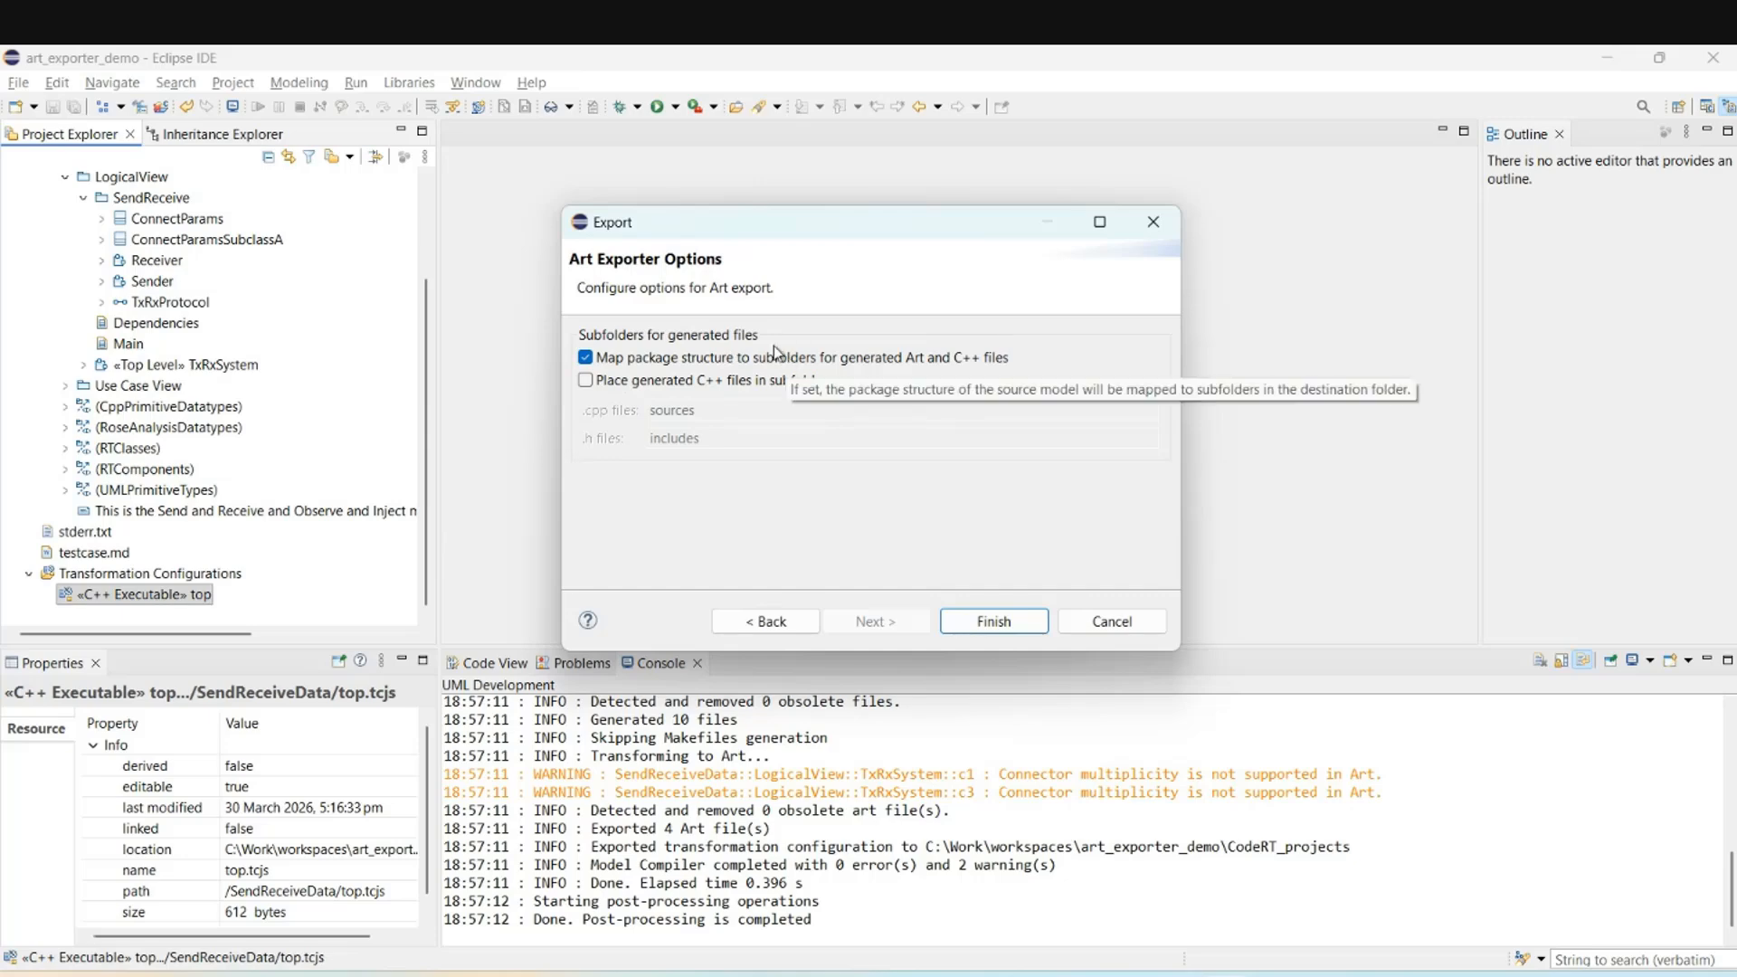
{"action": "left_click", "coordinate": [966, 619]}
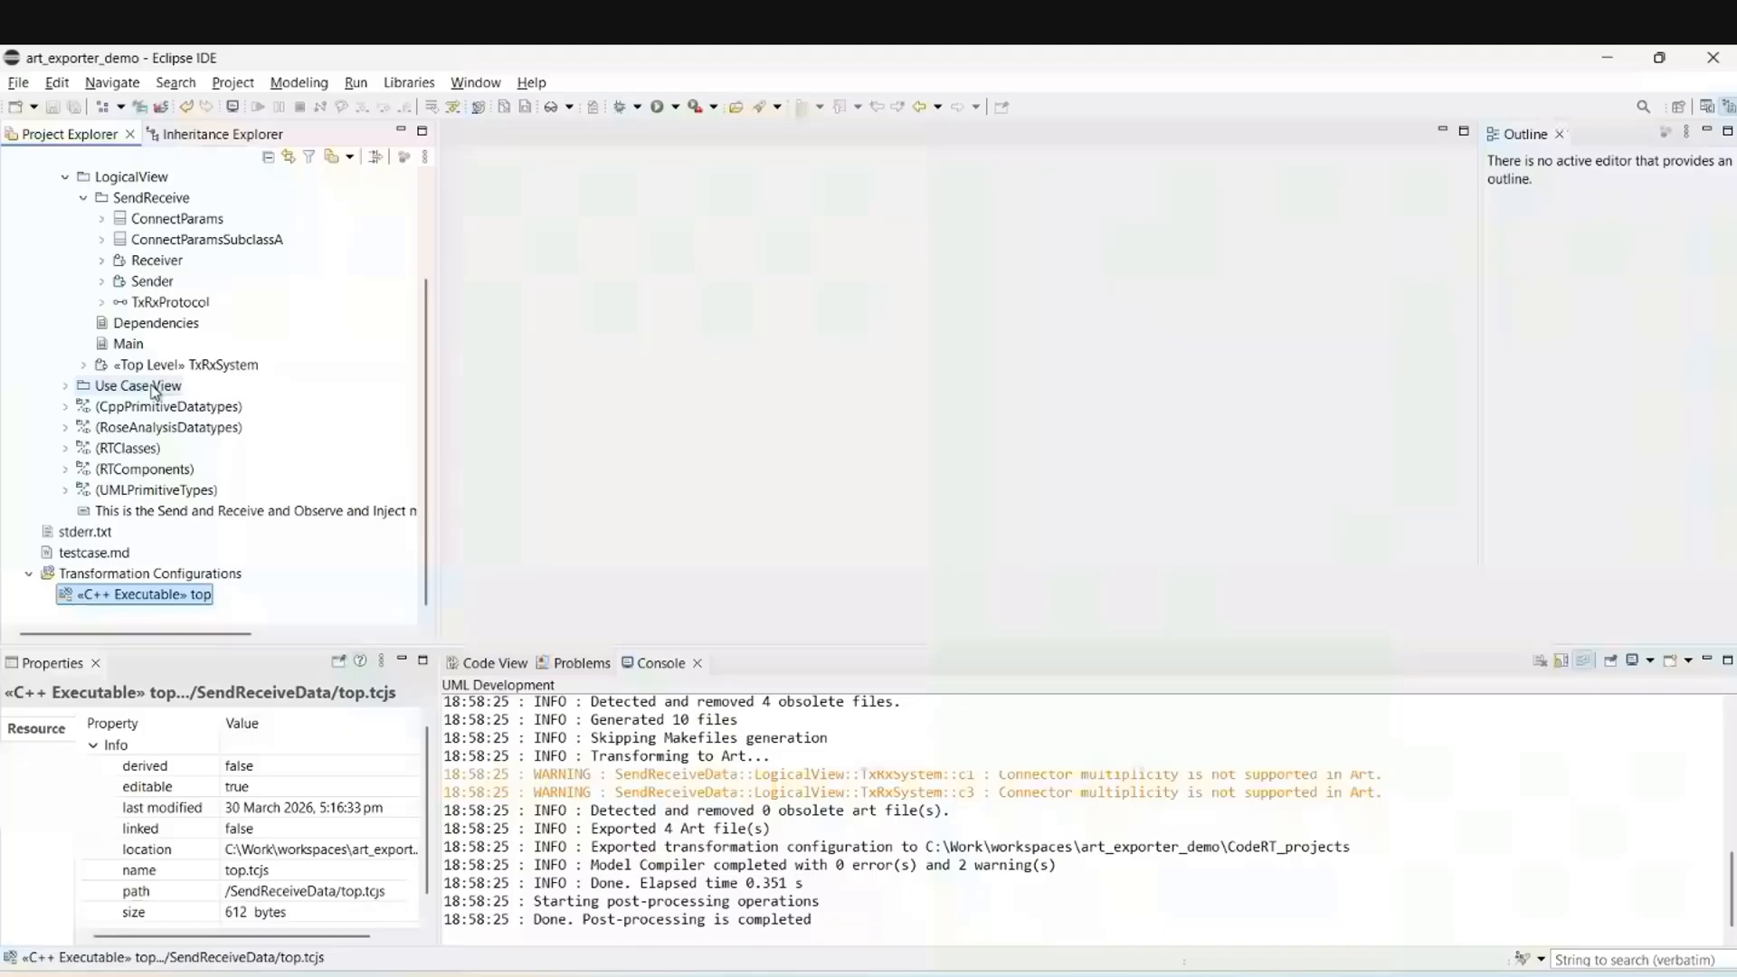
{"action": "scroll", "coordinate": [149, 267], "scroll_direction": "up", "scroll_amount": 1}
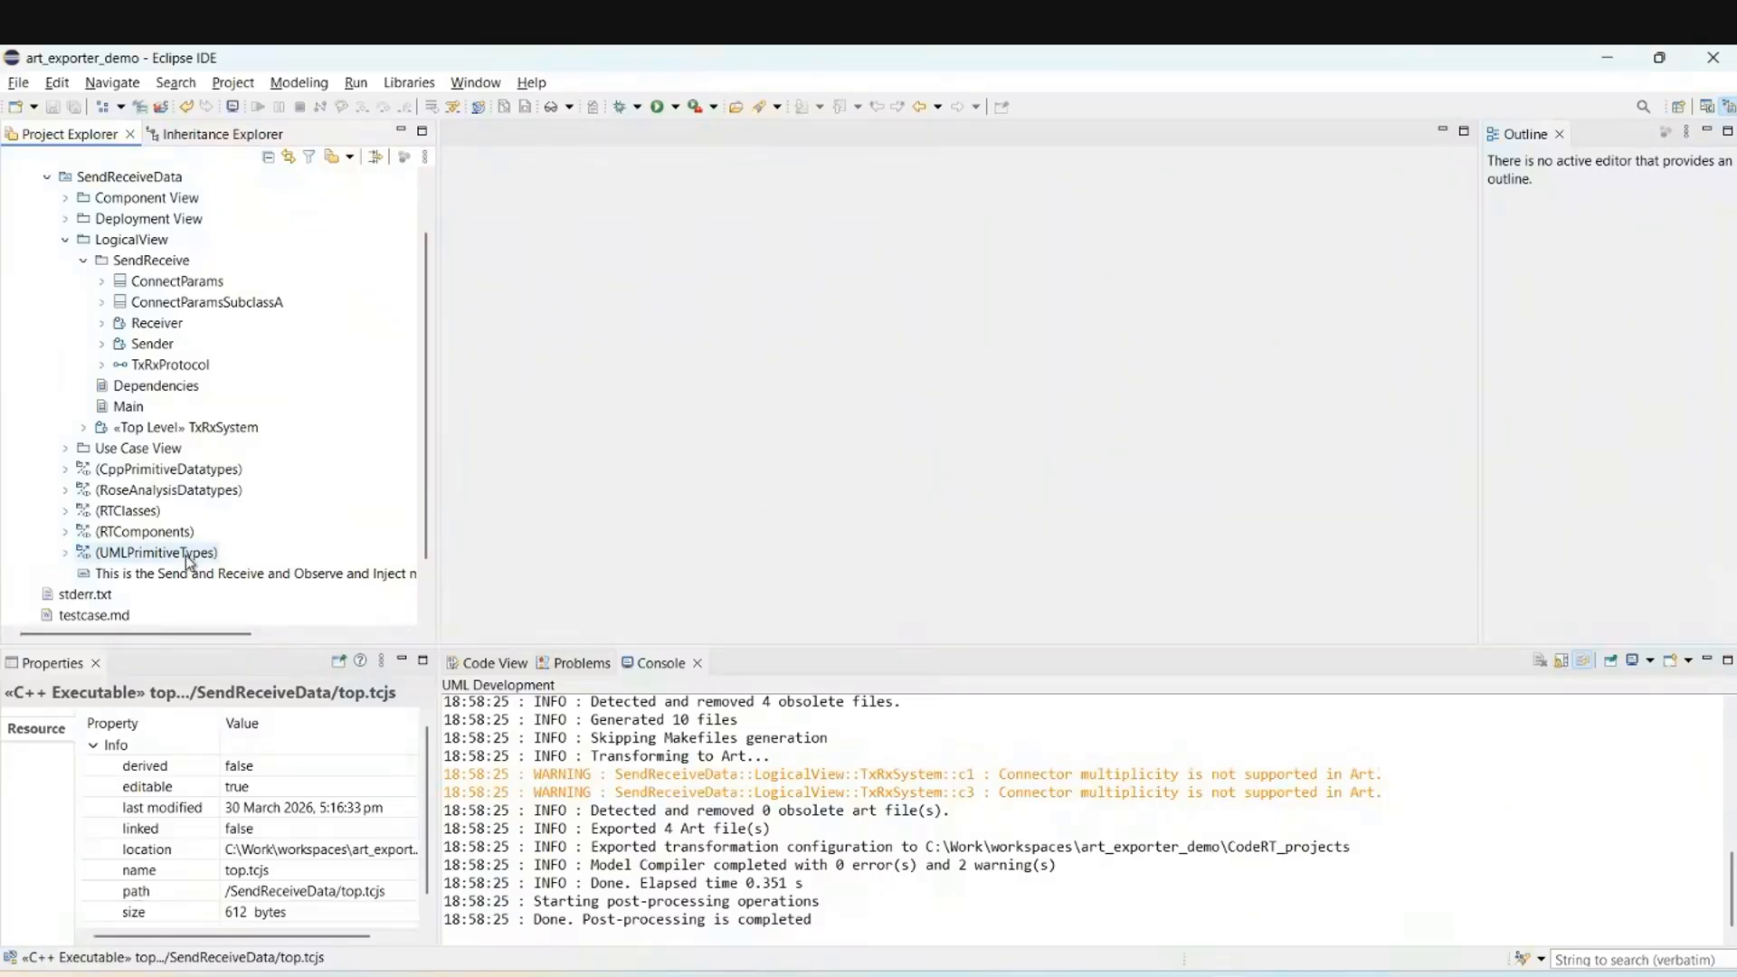
{"action": "double_click", "coordinate": [177, 570]}
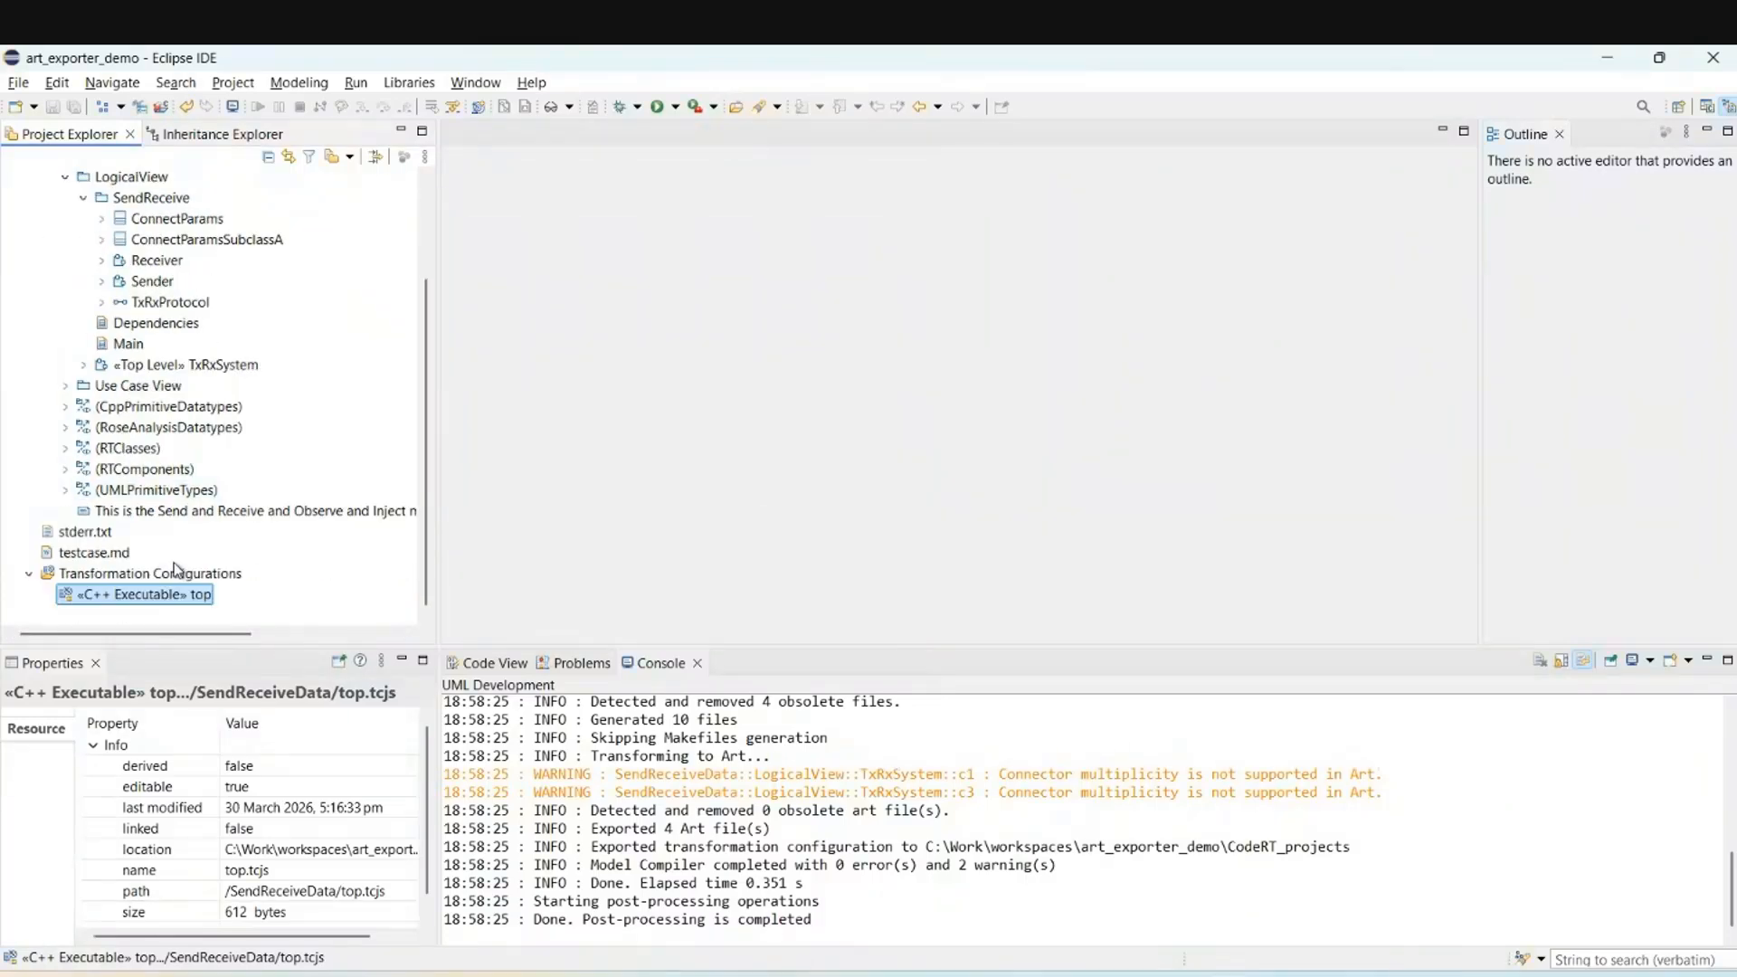
Re-export top to Art without mapping packages to subfolders, then bring VS Code forward to check.
{"action": "right_click", "coordinate": [166, 600]}
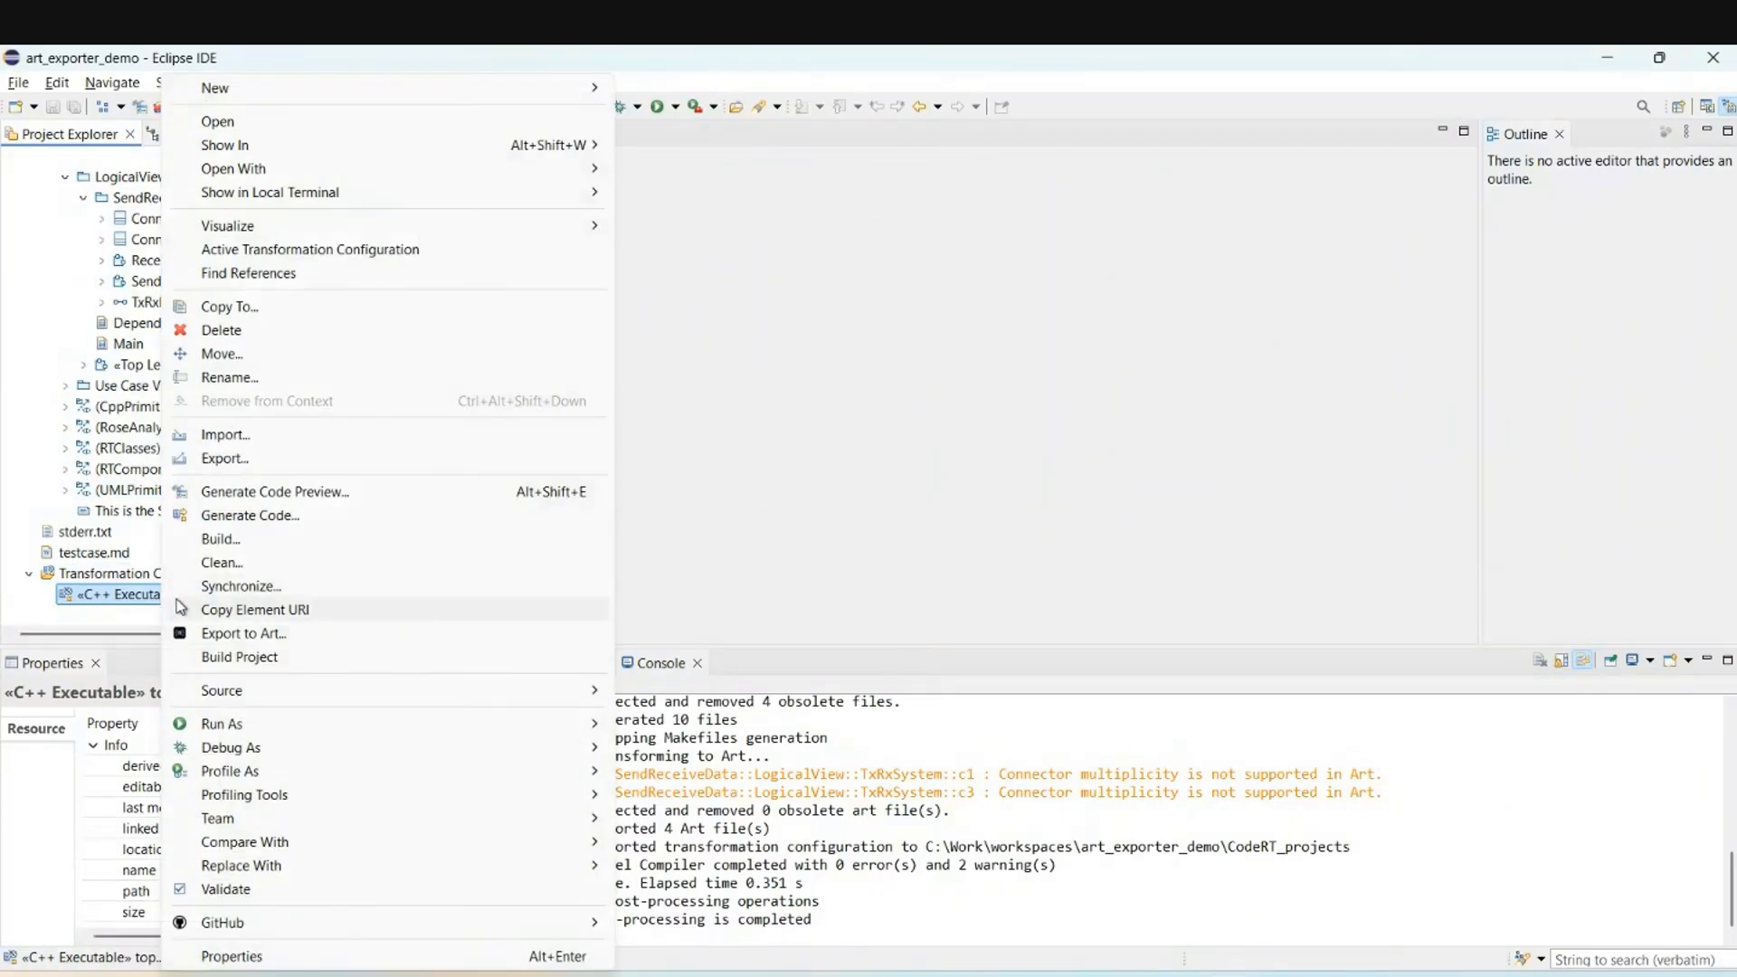
{"action": "left_click", "coordinate": [222, 633]}
{"action": "left_click", "coordinate": [875, 621]}
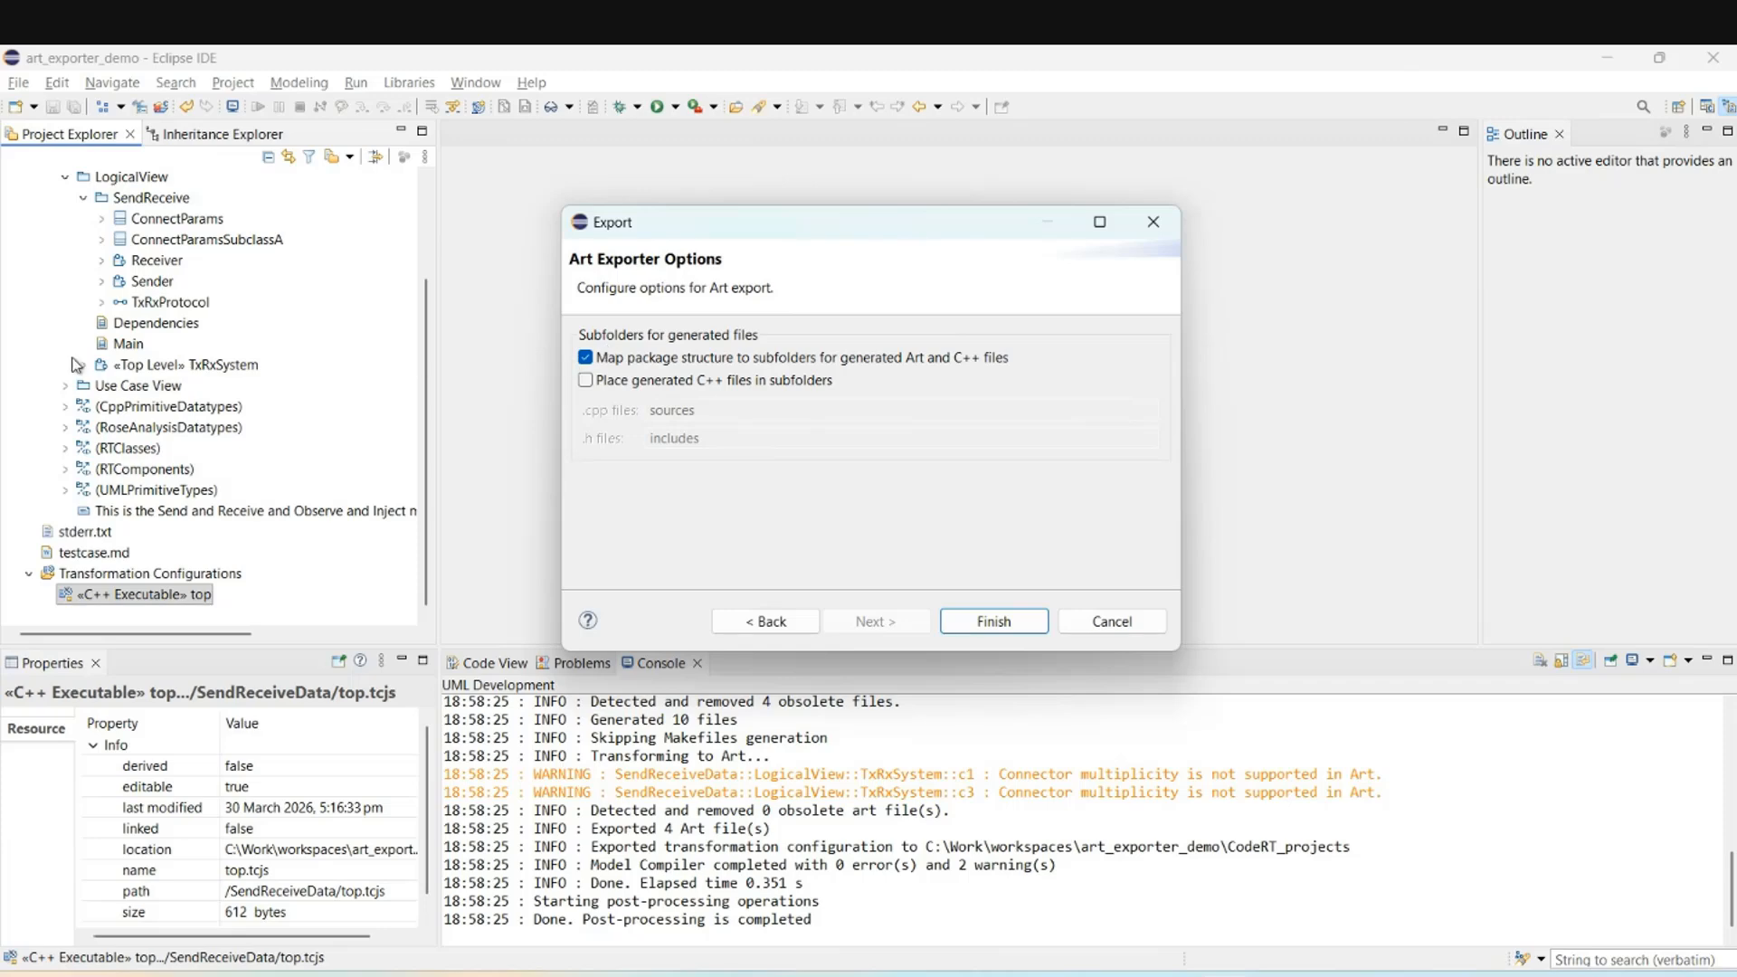
{"action": "left_click", "coordinate": [607, 359]}
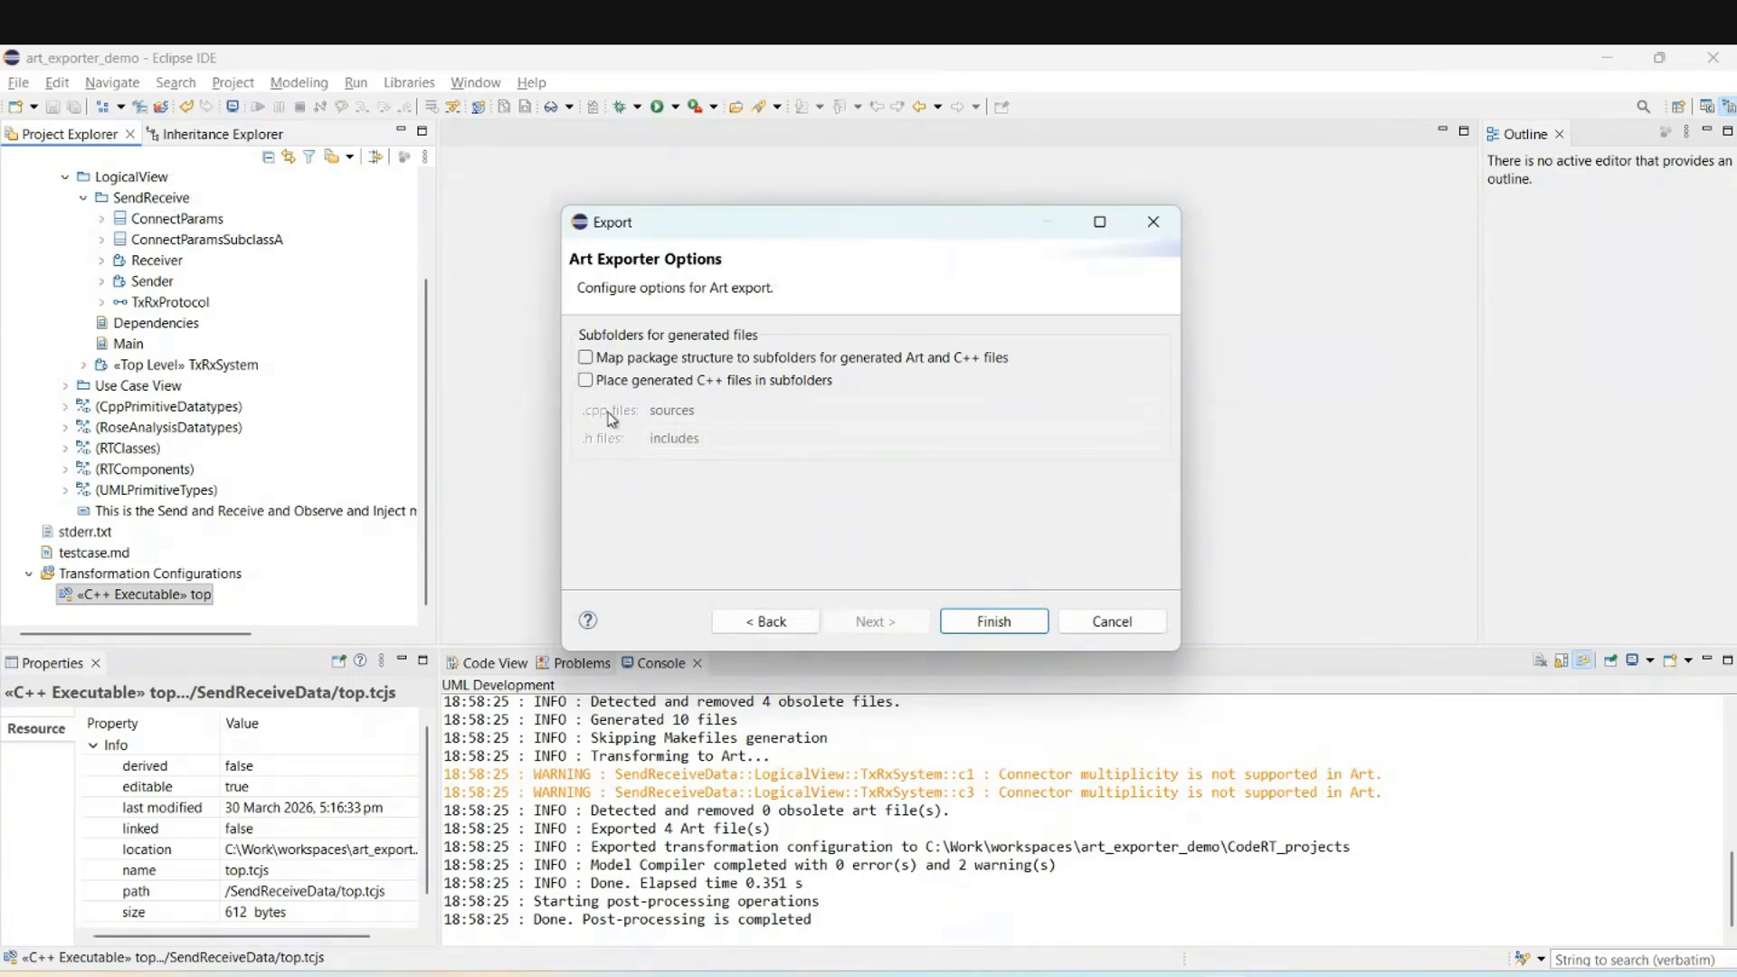
{"action": "left_click", "coordinate": [977, 624]}
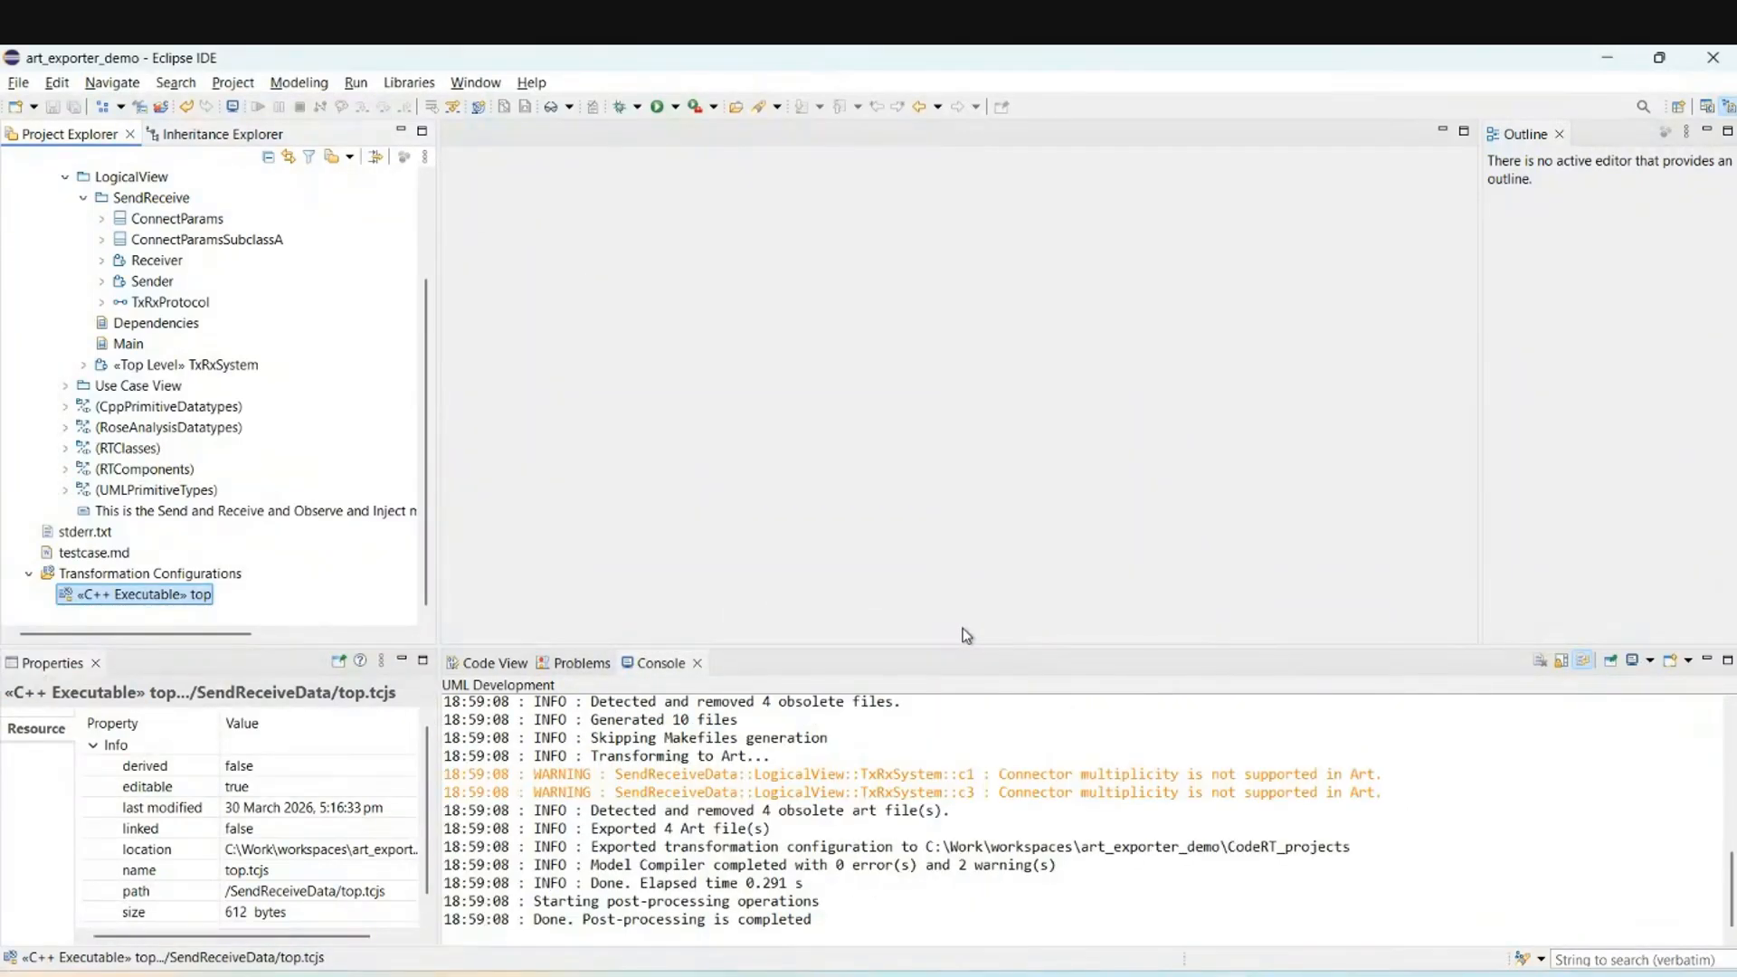
{"action": "left_click", "coordinate": [1274, 974]}
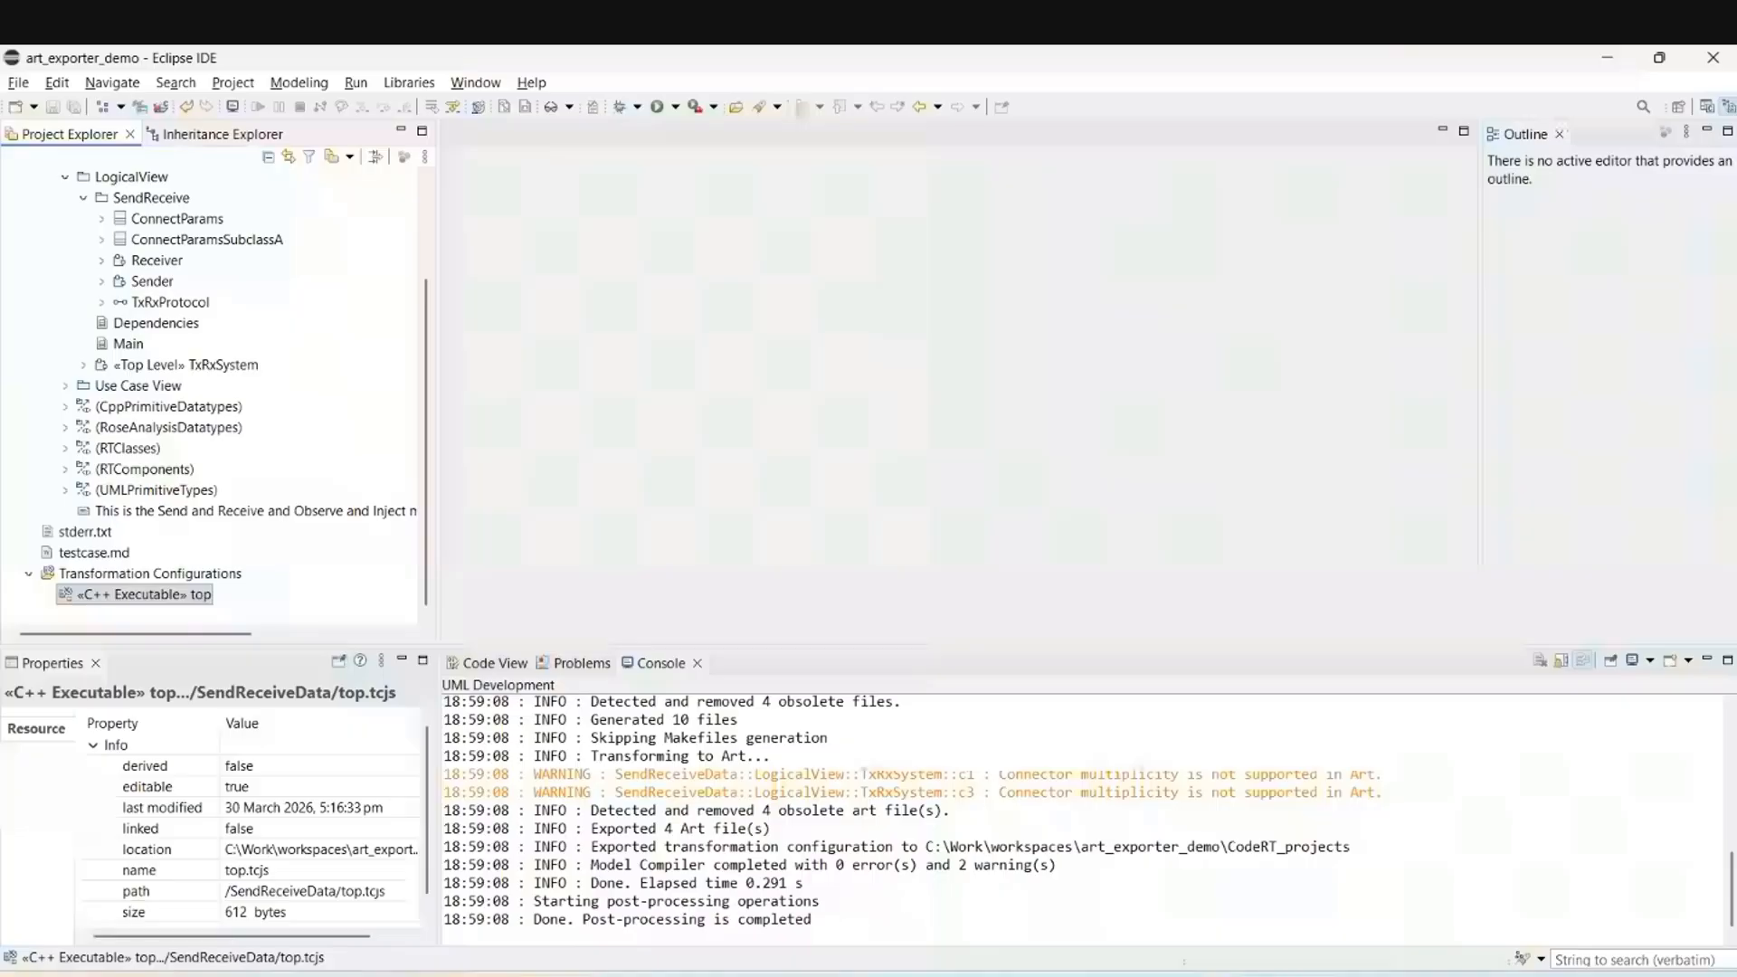
In top.tcjs, set the Code Generation output subdirectory to src_out and save.
{"action": "double_click", "coordinate": [194, 595]}
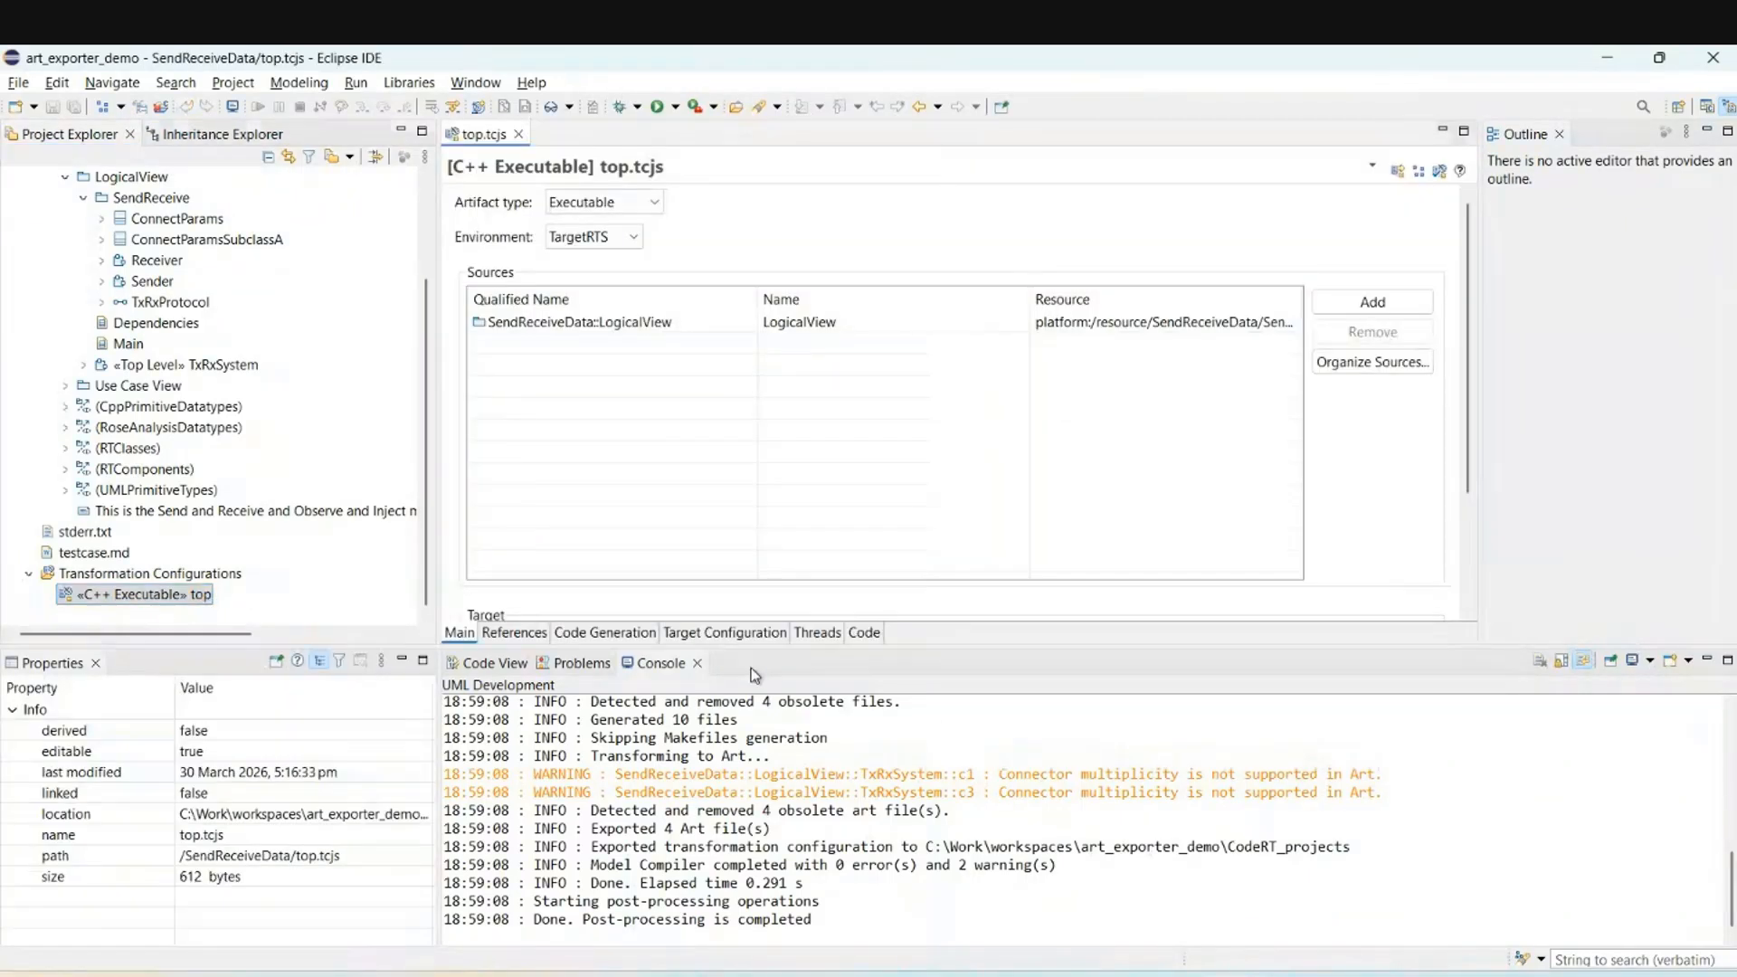
{"action": "left_click", "coordinate": [606, 633]}
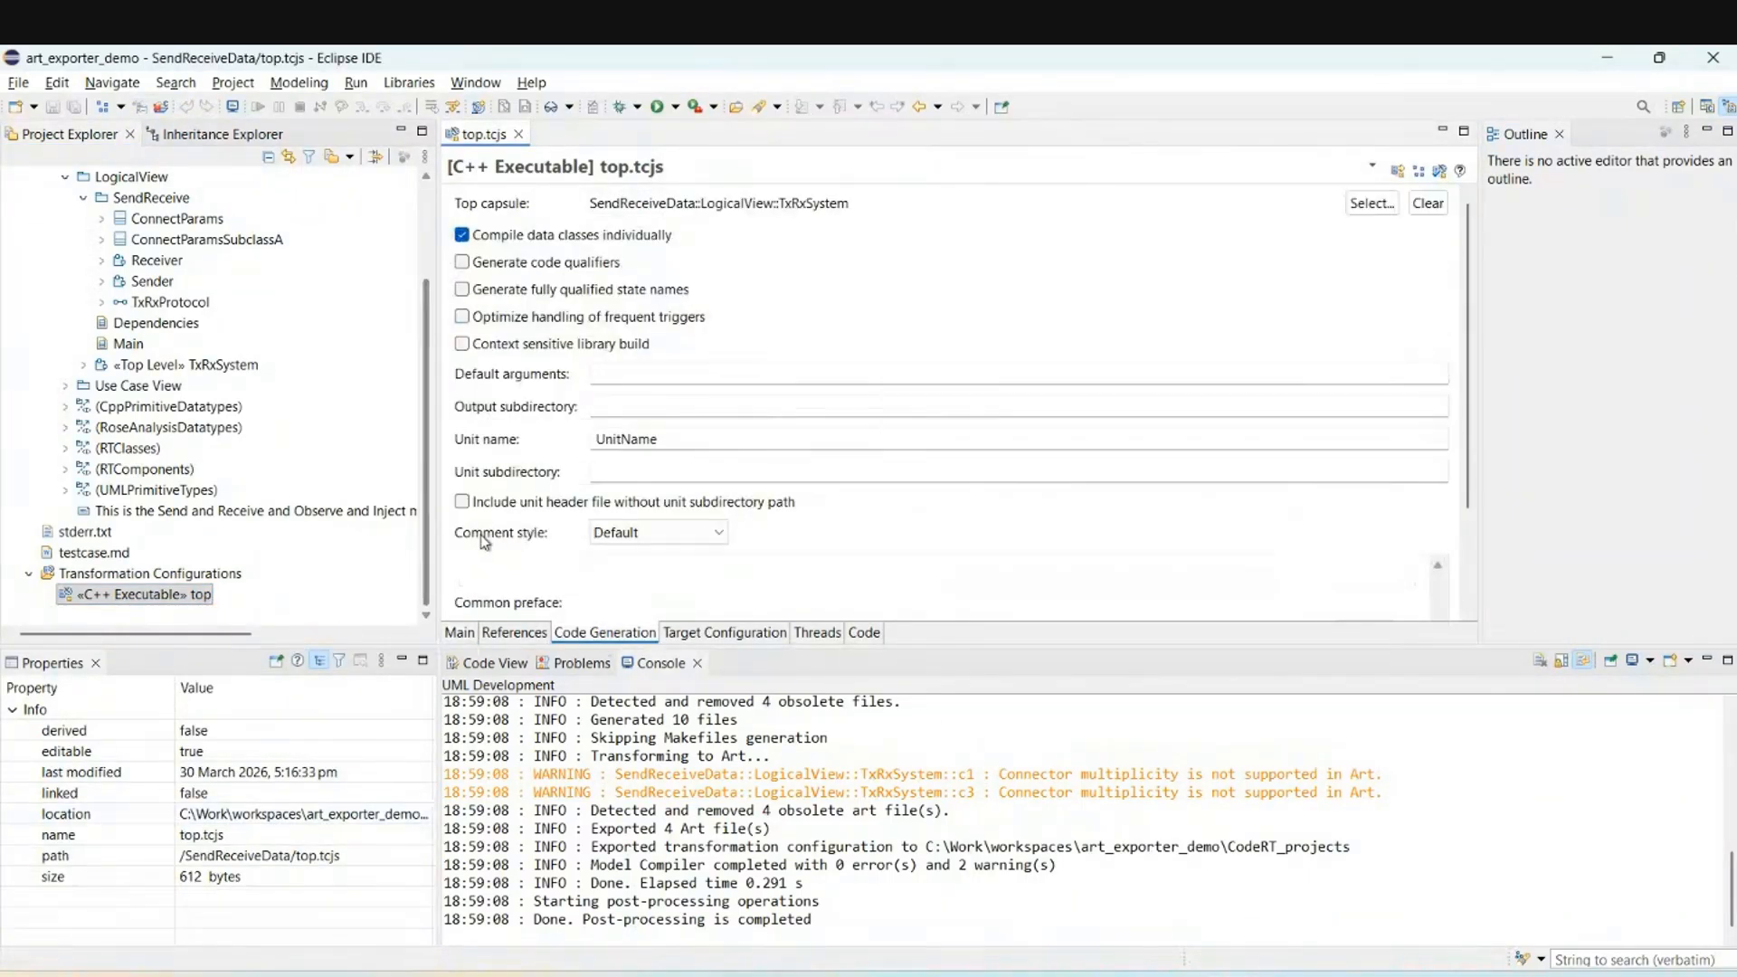
{"action": "left_click", "coordinate": [623, 408]}
{"action": "type", "text": "src_out"}
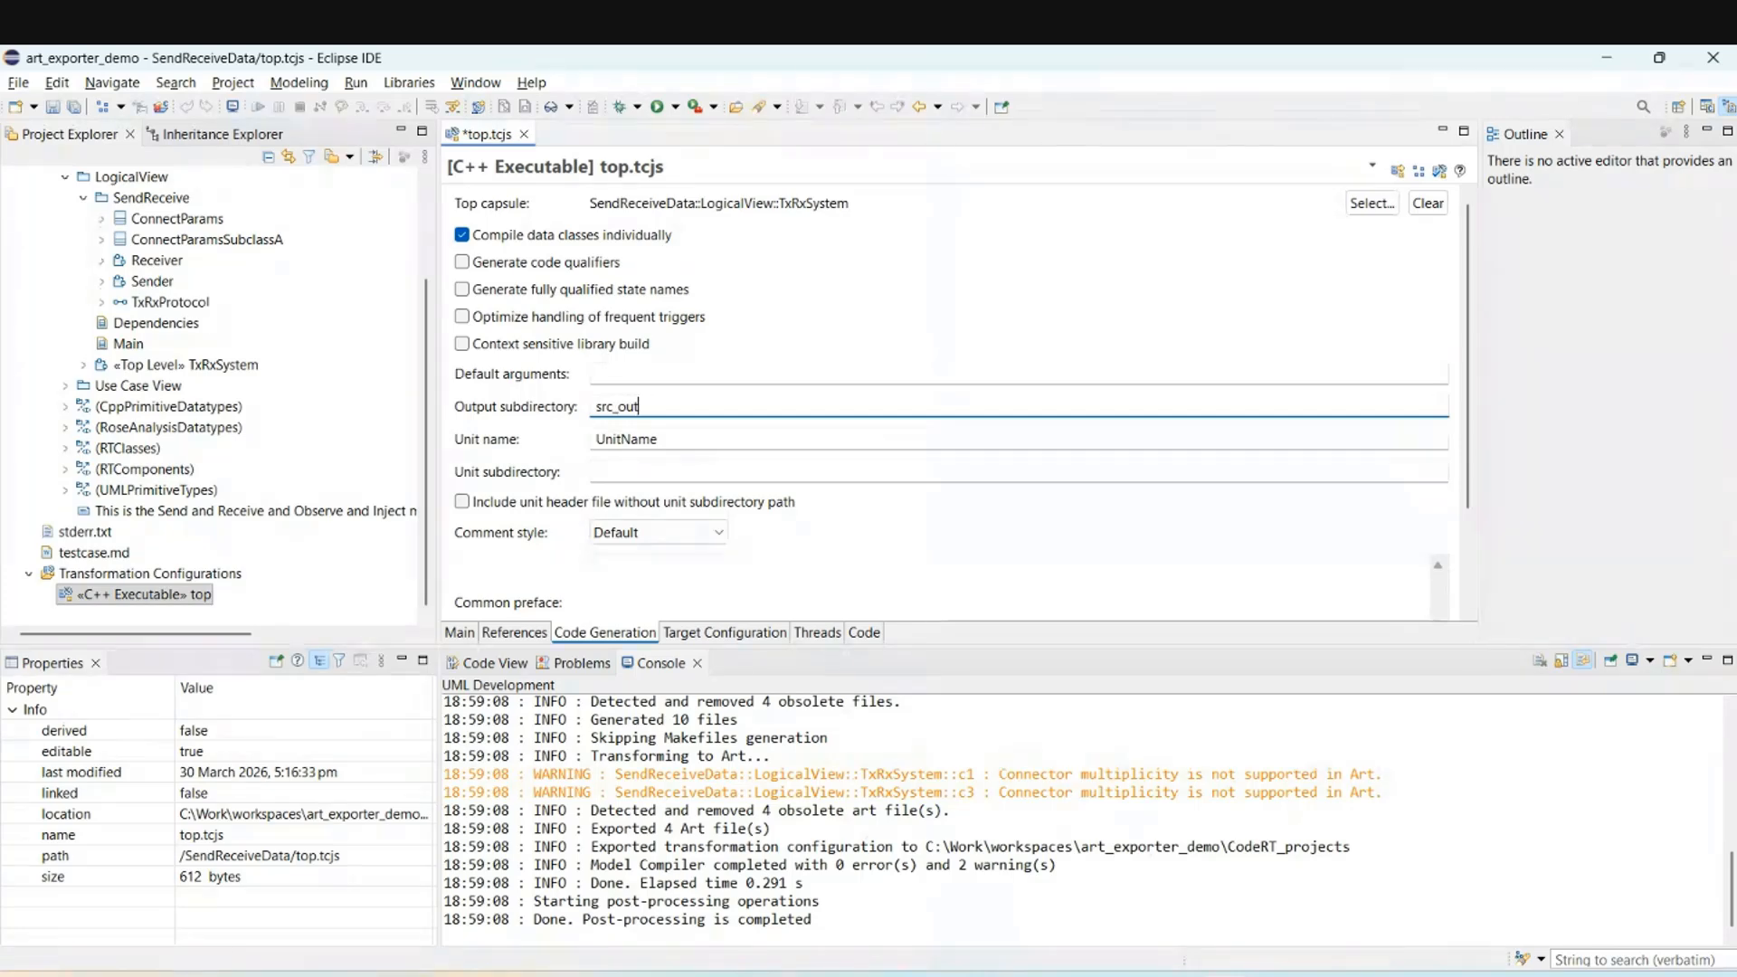
{"action": "key", "text": "ctrl+s"}
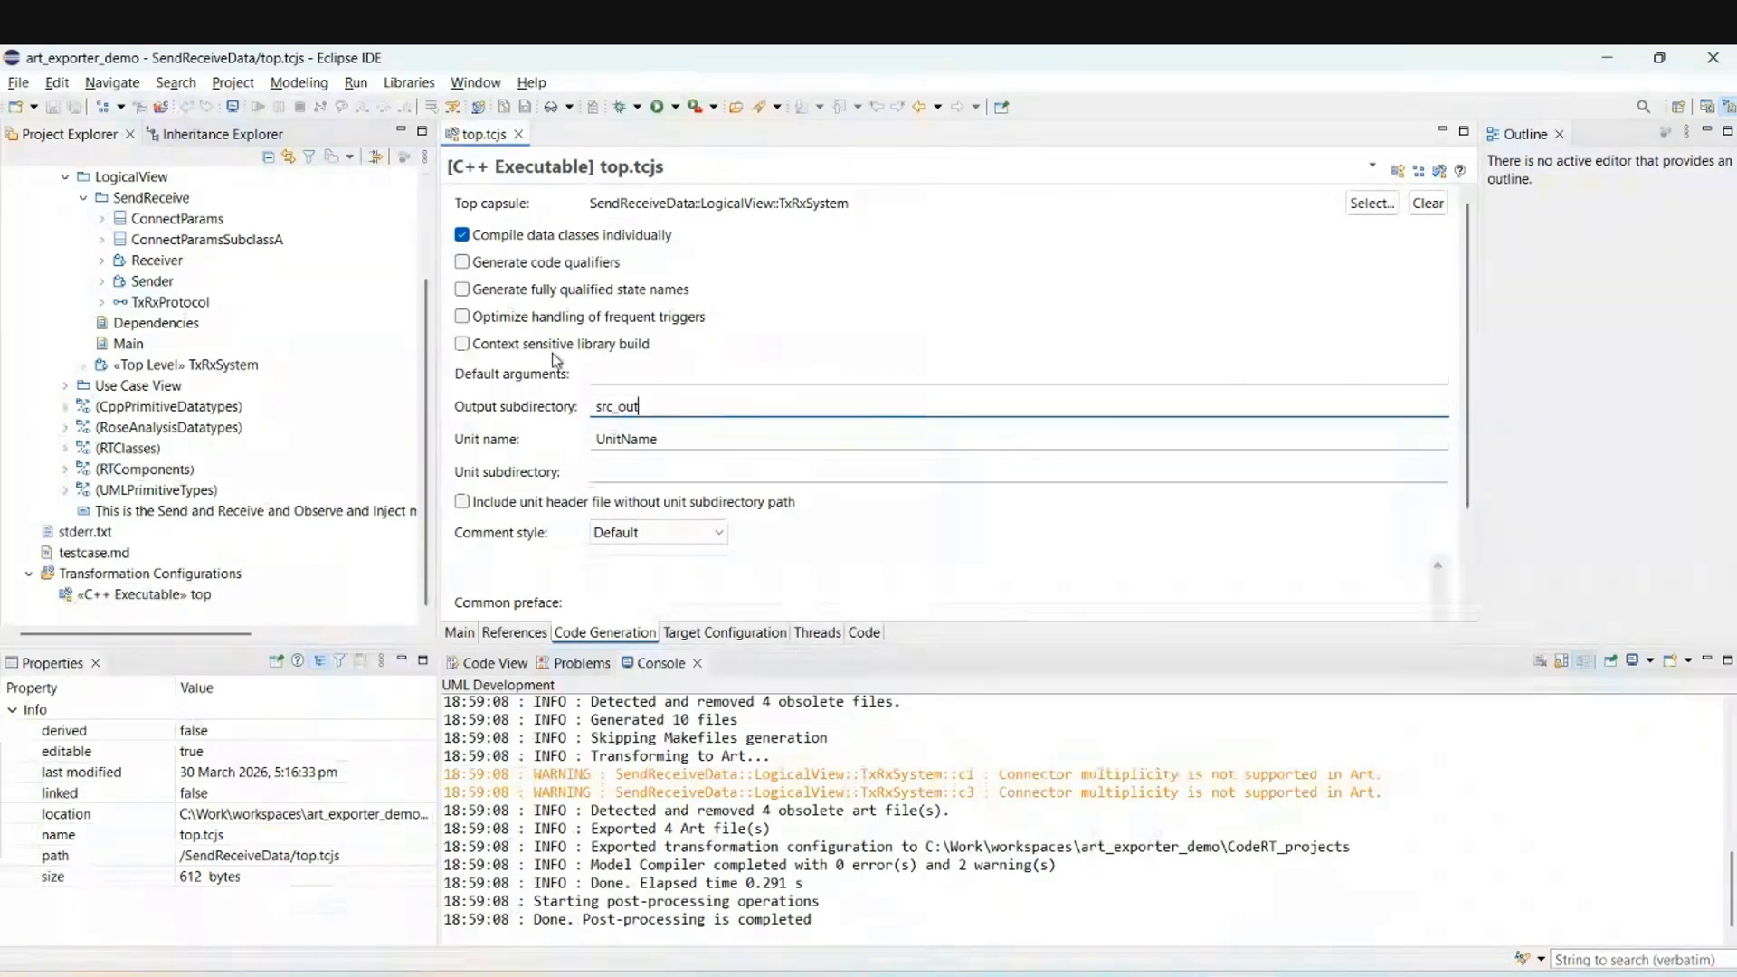
Export top to Art again with generated C++ files placed in subfolders, then switch to VS Code.
{"action": "right_click", "coordinate": [198, 594]}
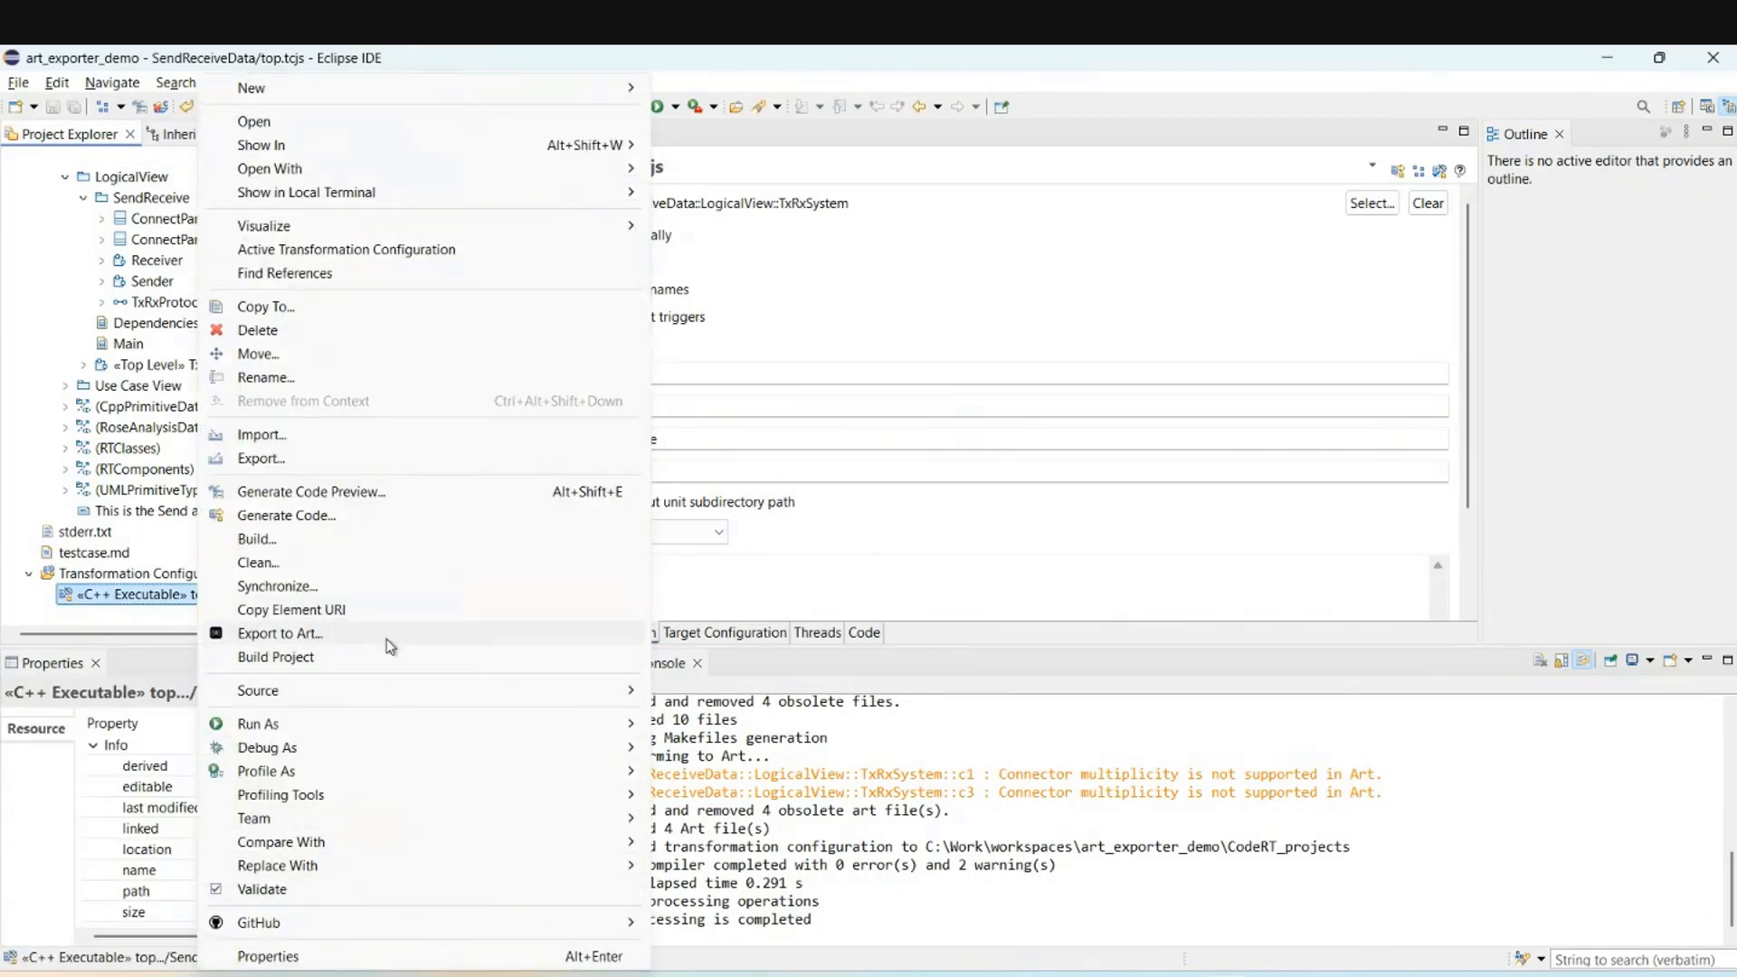
{"action": "left_click", "coordinate": [386, 636]}
{"action": "left_click", "coordinate": [874, 621]}
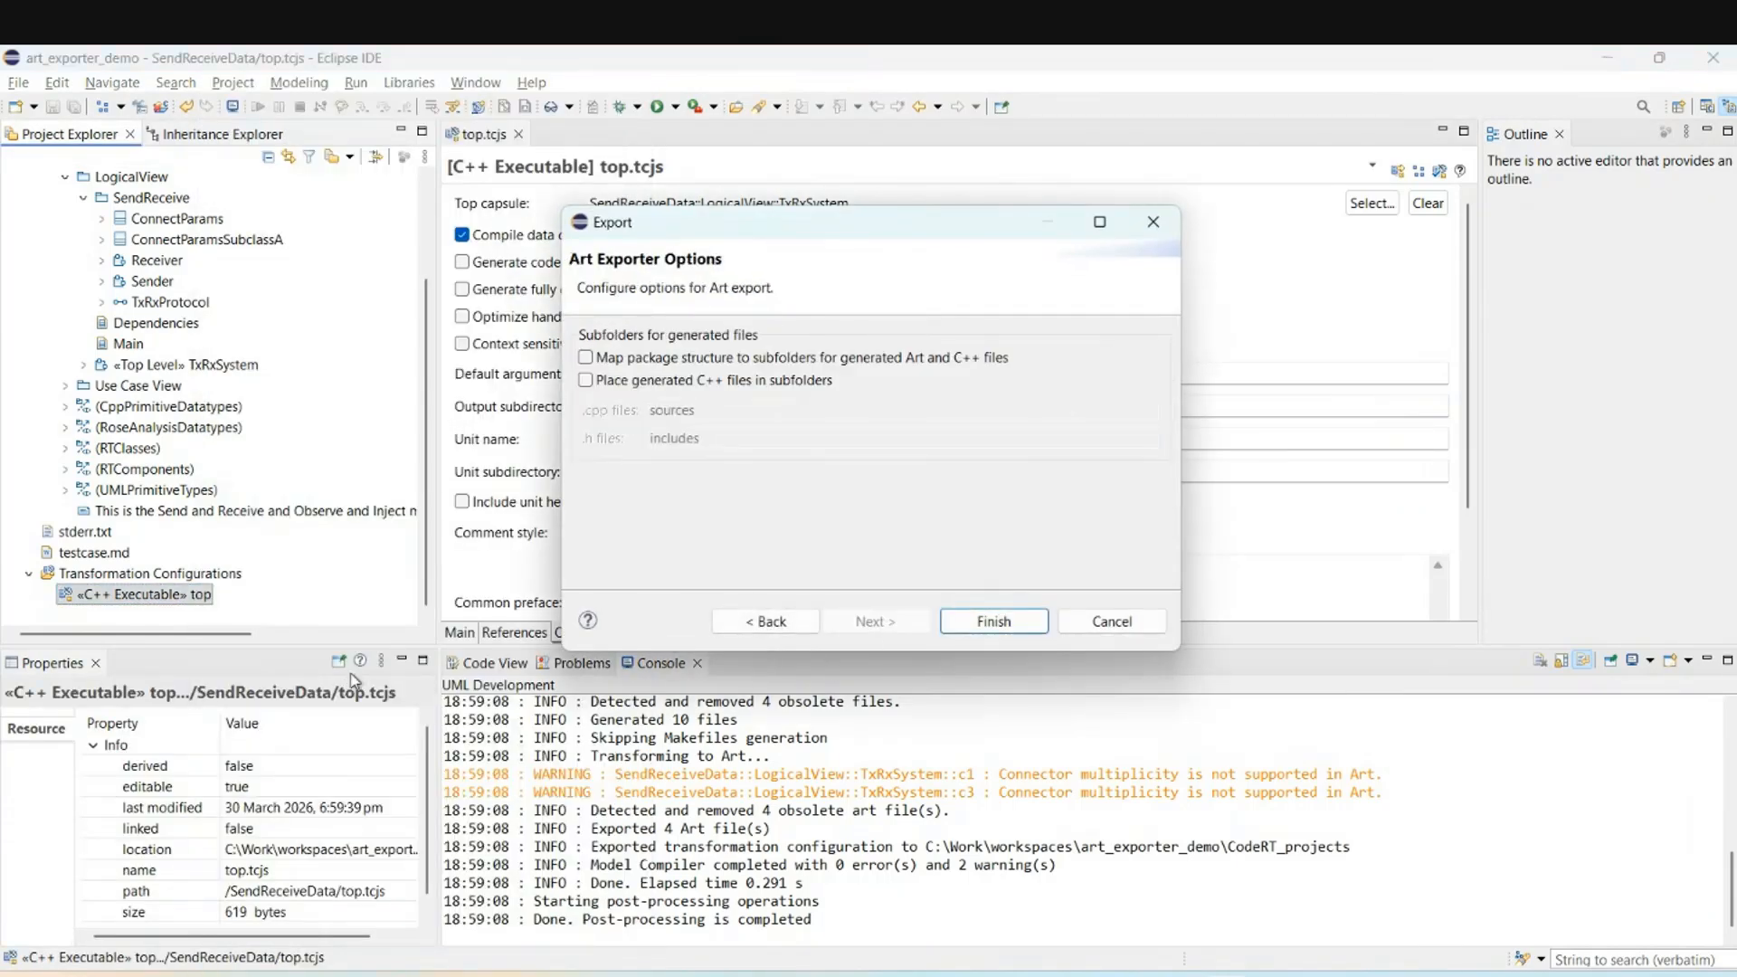
{"action": "left_click", "coordinate": [587, 382]}
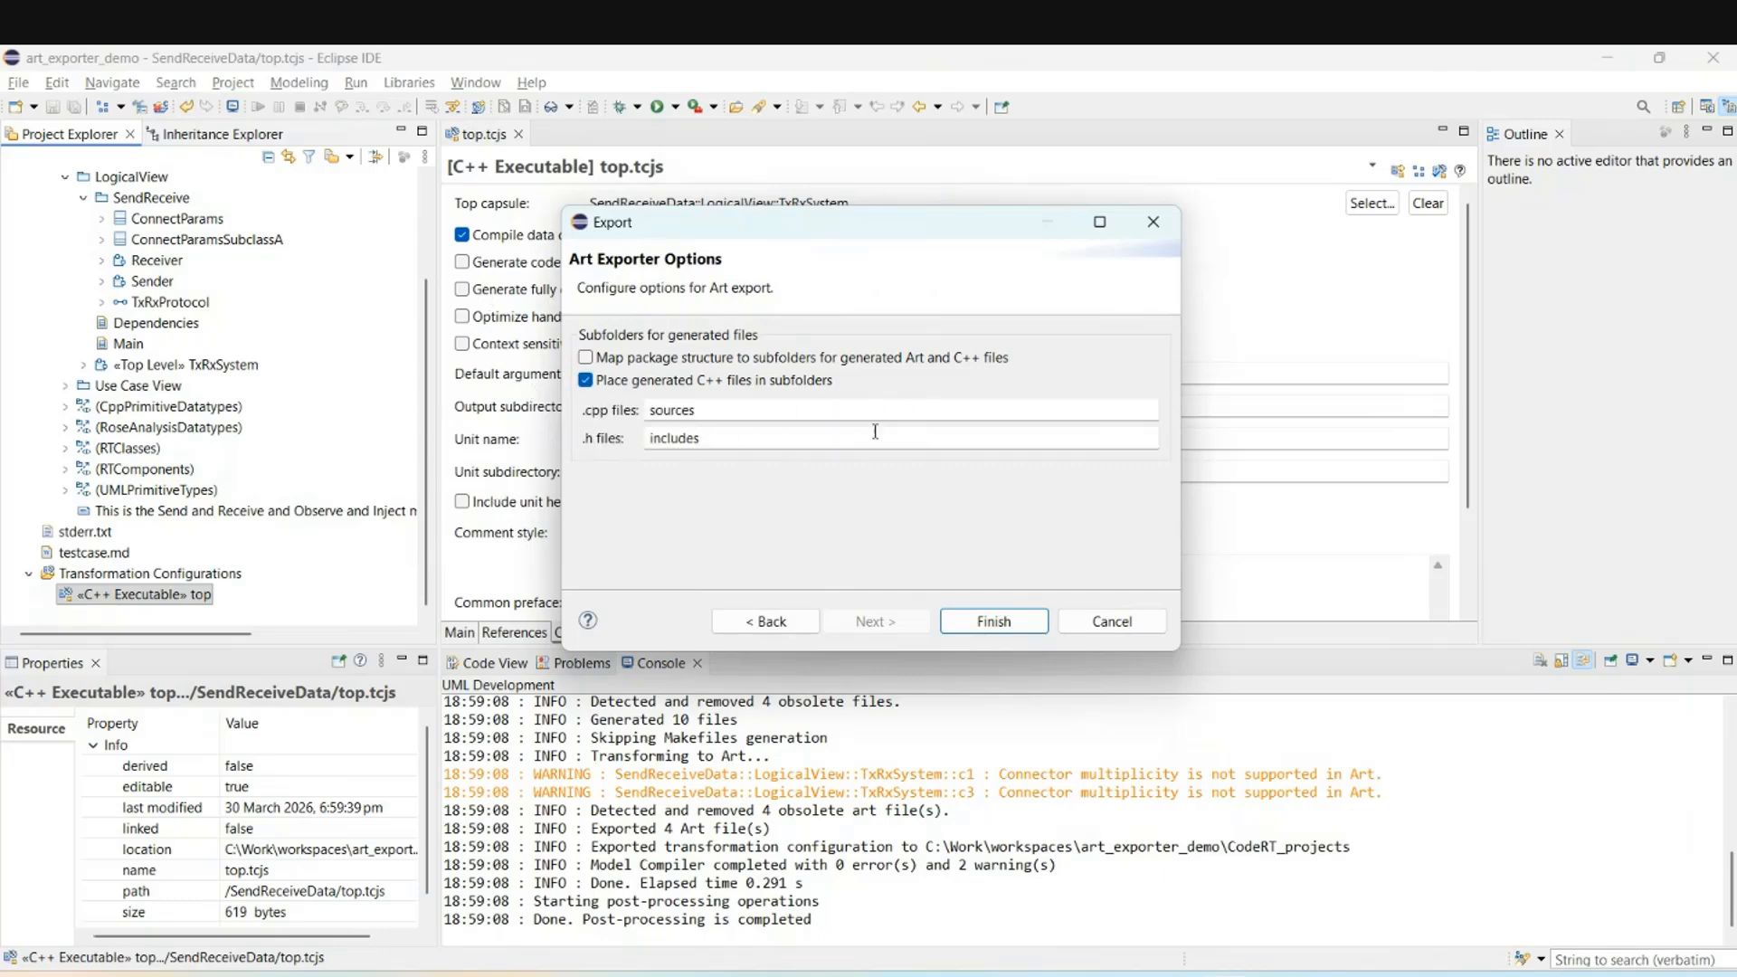
{"action": "left_click", "coordinate": [993, 620]}
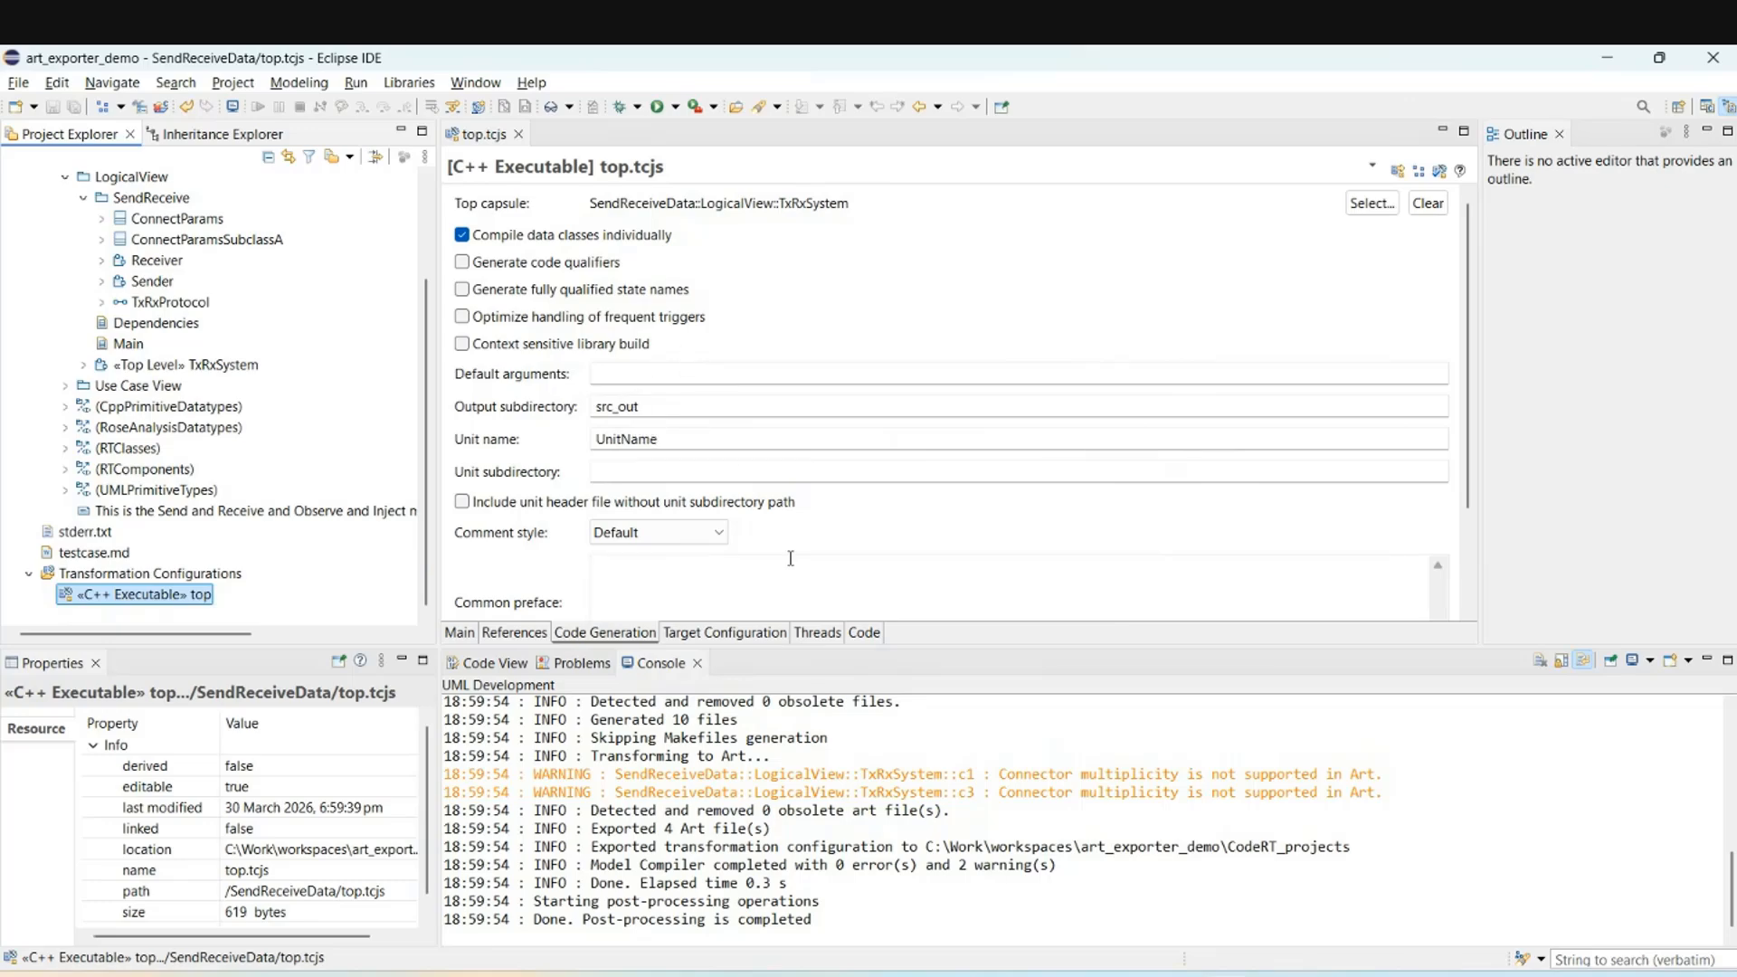
{"action": "key", "text": "alt+Tab"}
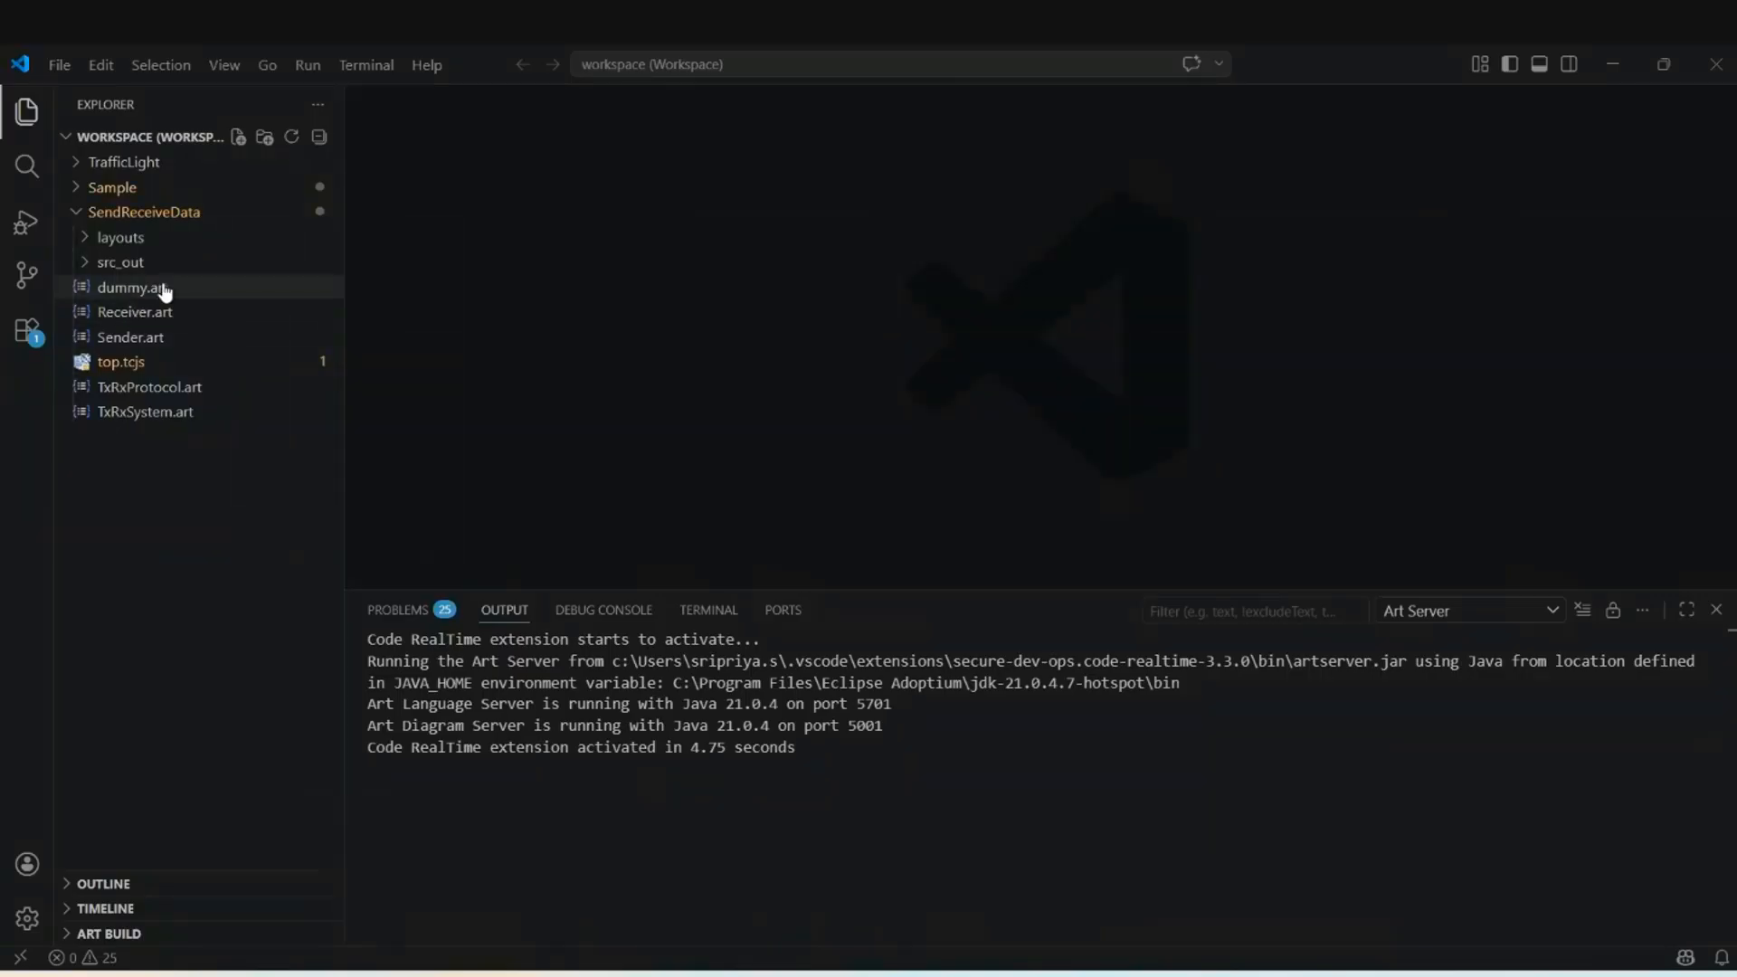
Expand src_out under SendReceiveData to view the ConnectParams files, then return to Eclipse.
{"action": "left_click", "coordinate": [118, 262]}
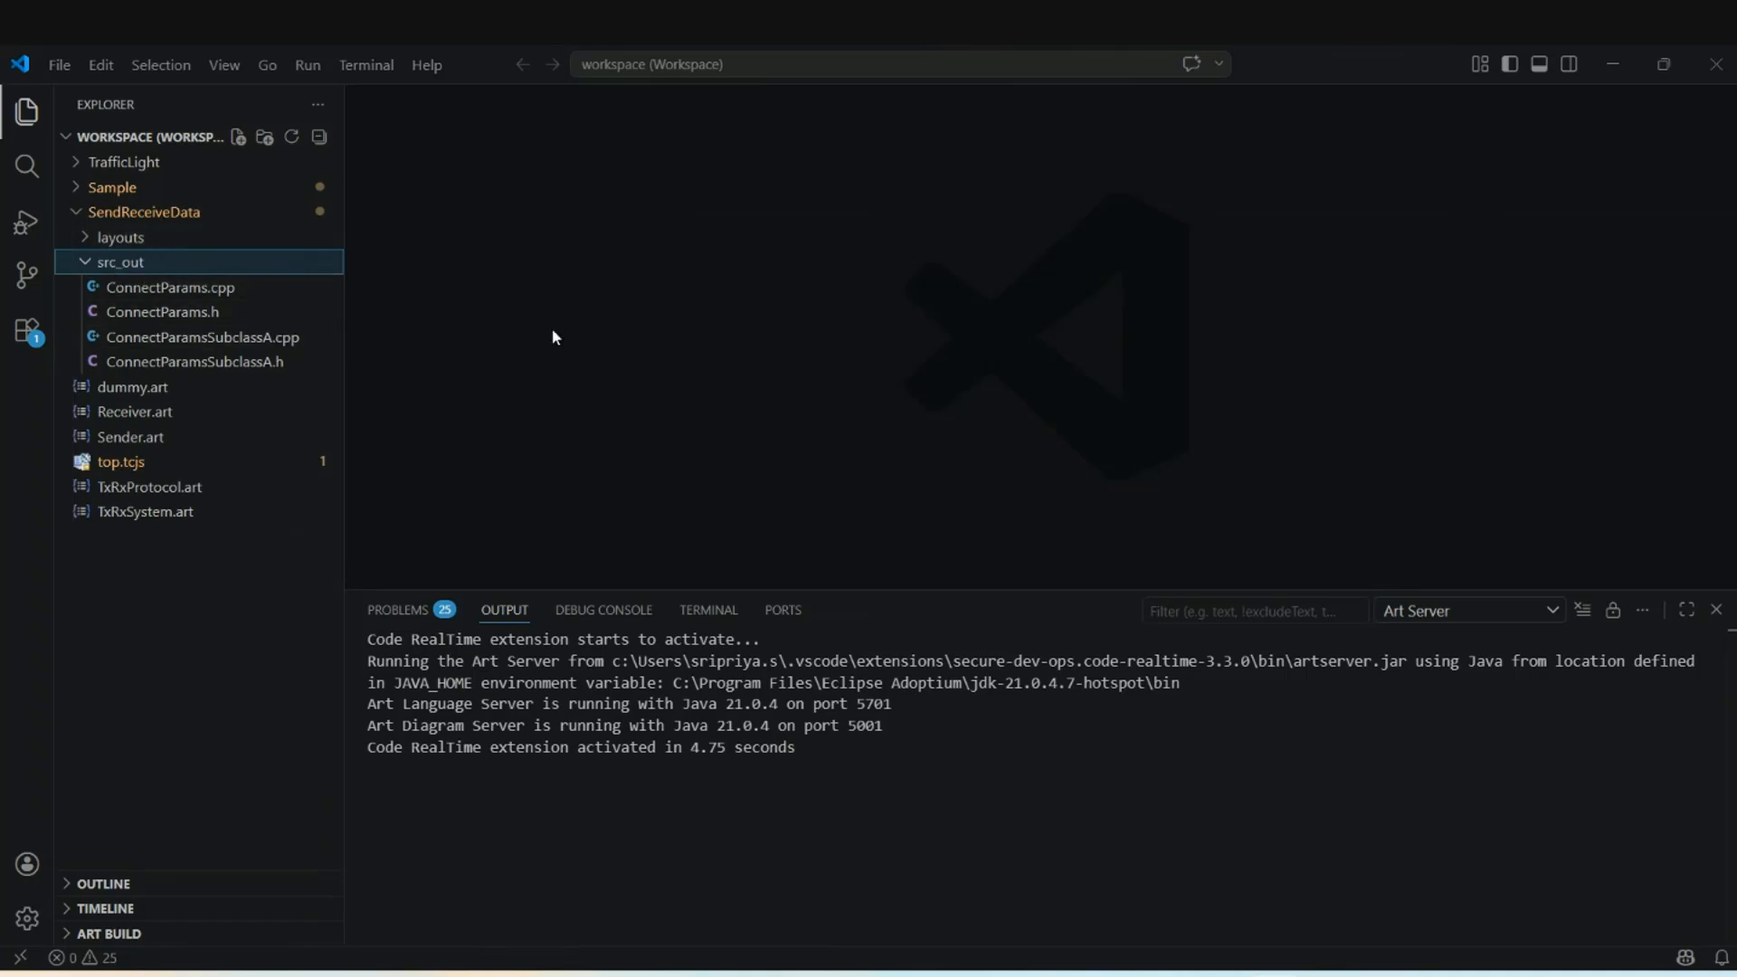
{"action": "key", "text": "alt+Tab"}
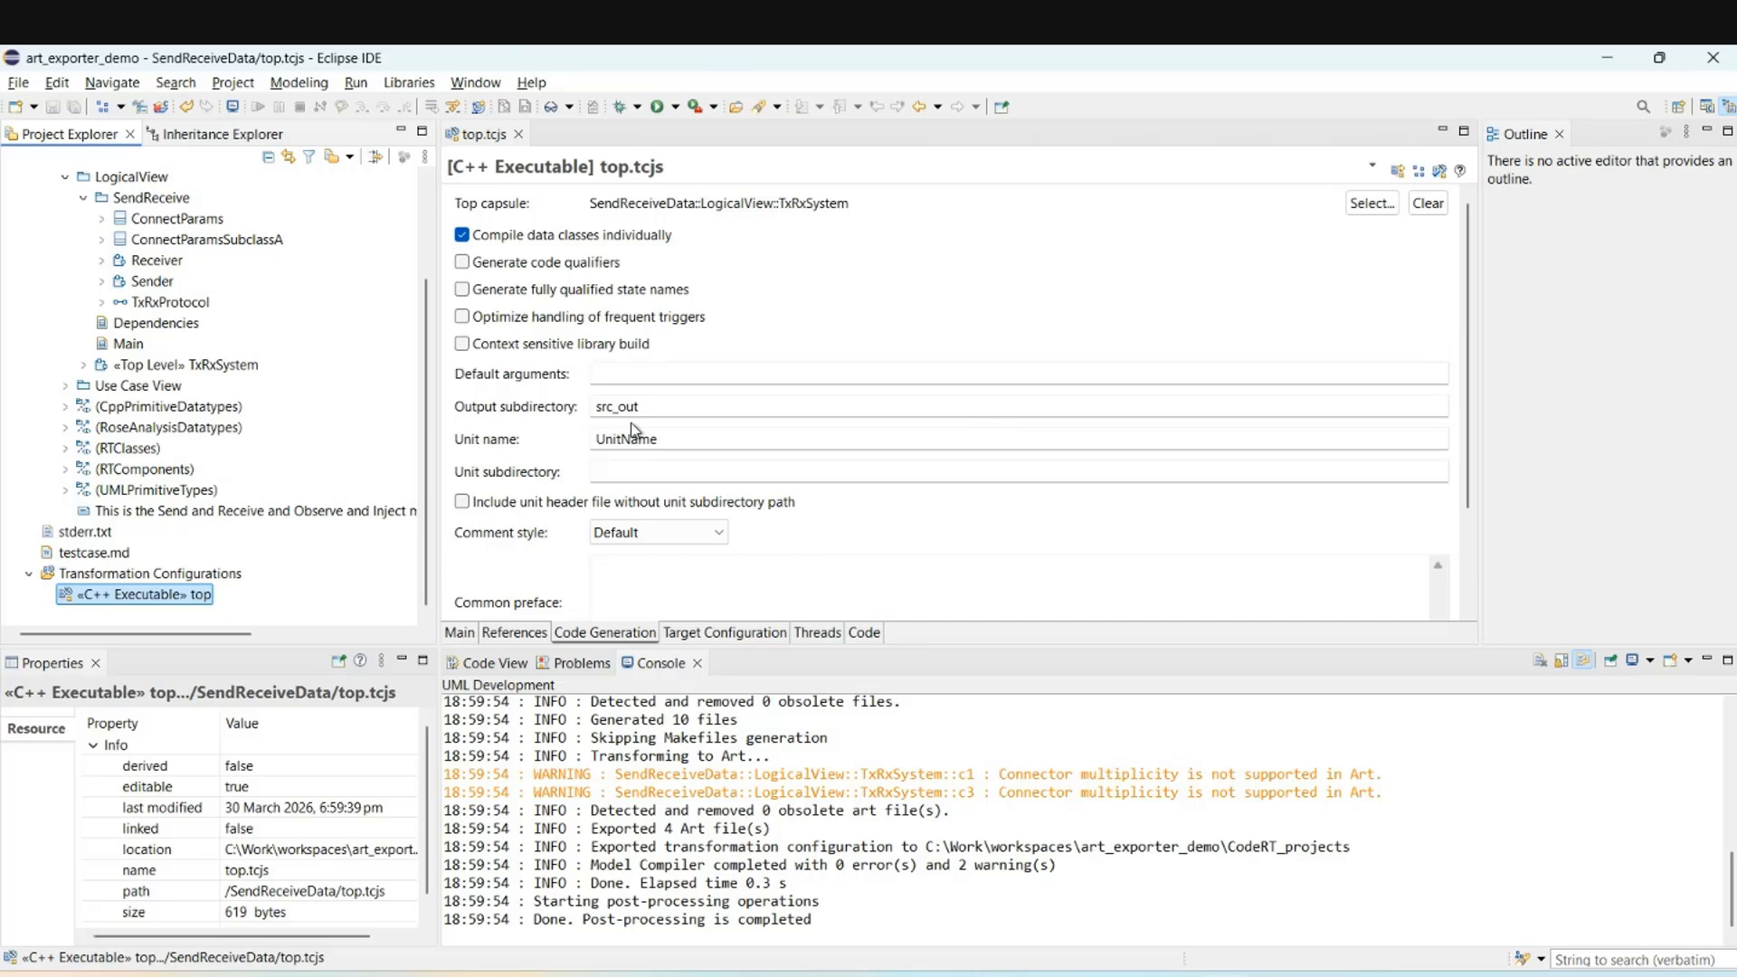
Show the Model Compiler console and select the ArtExporterOptions.txt path in its log.
{"action": "left_click", "coordinate": [1650, 661]}
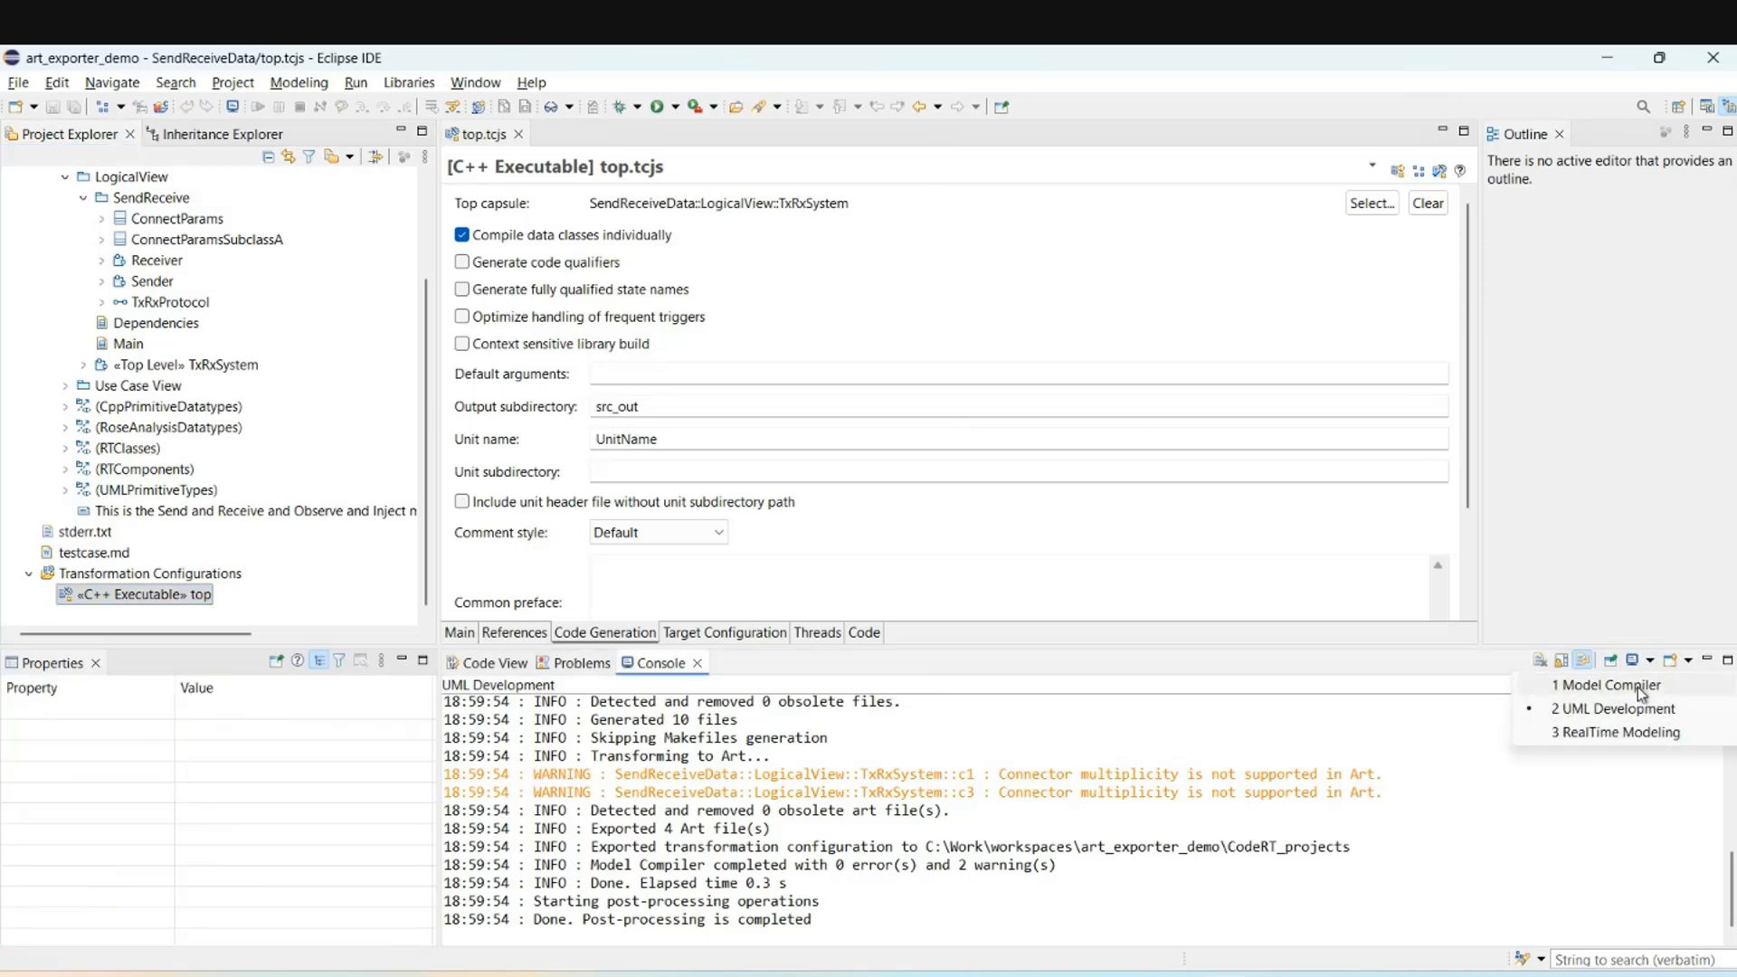
{"action": "left_click", "coordinate": [1629, 684]}
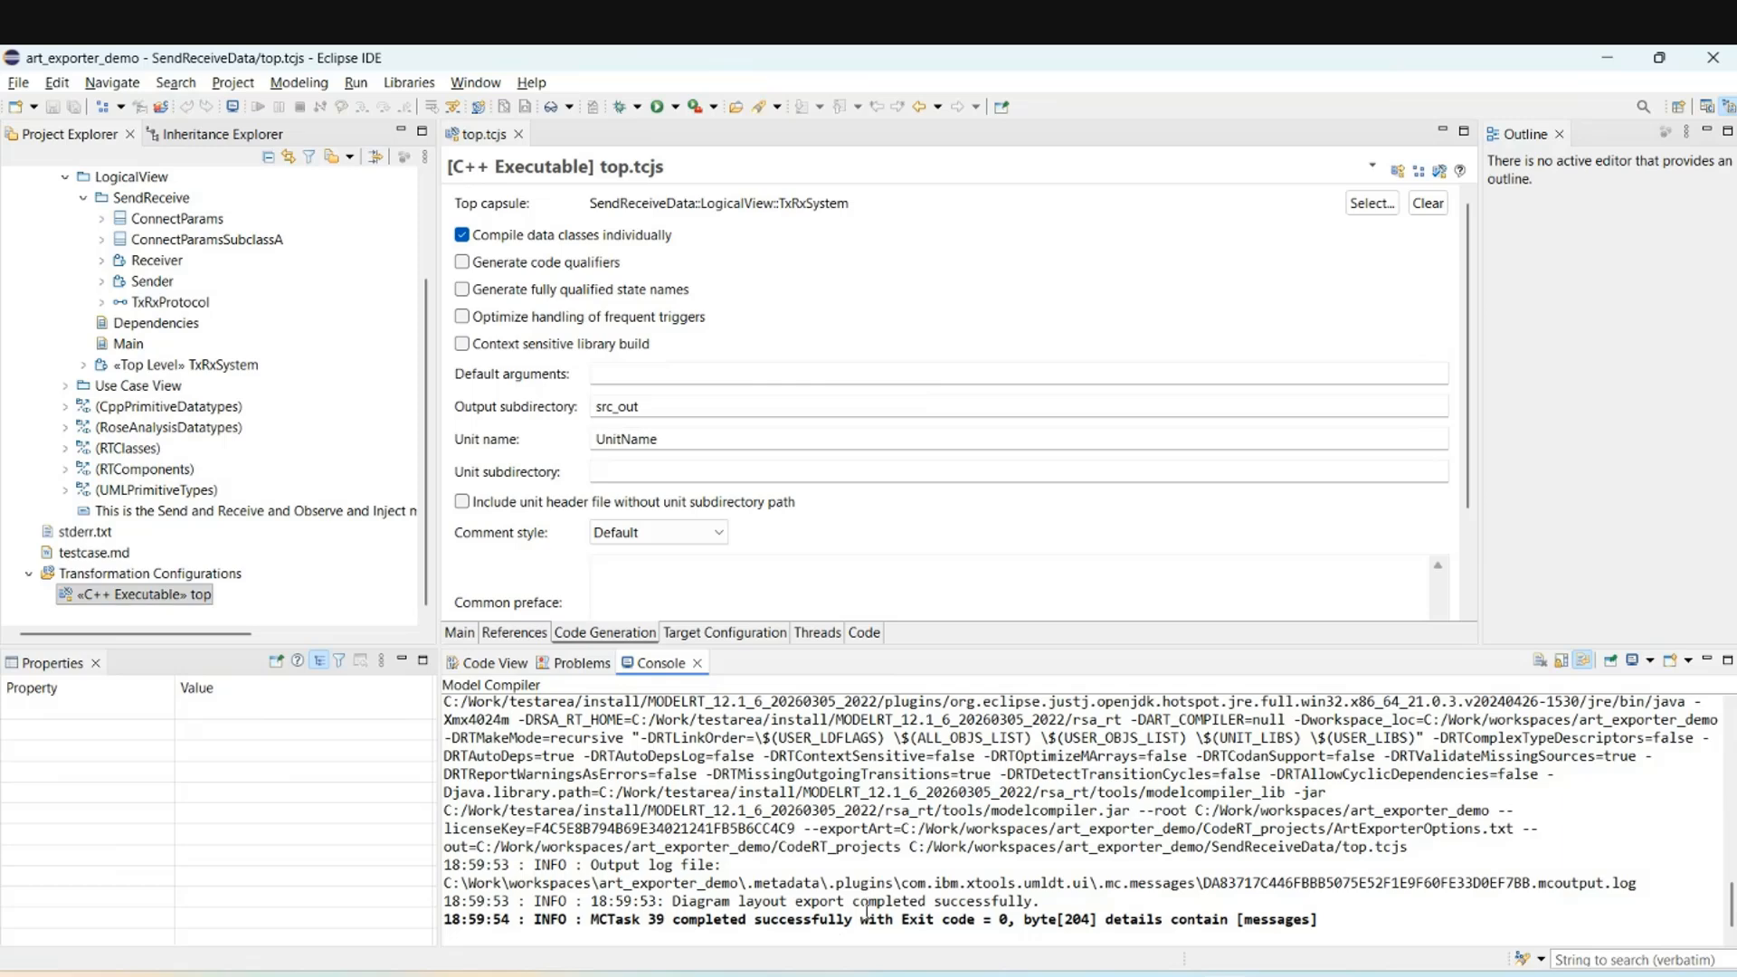
{"action": "left_click_drag", "start_coordinate": [893, 829], "coordinate": [1518, 829]}
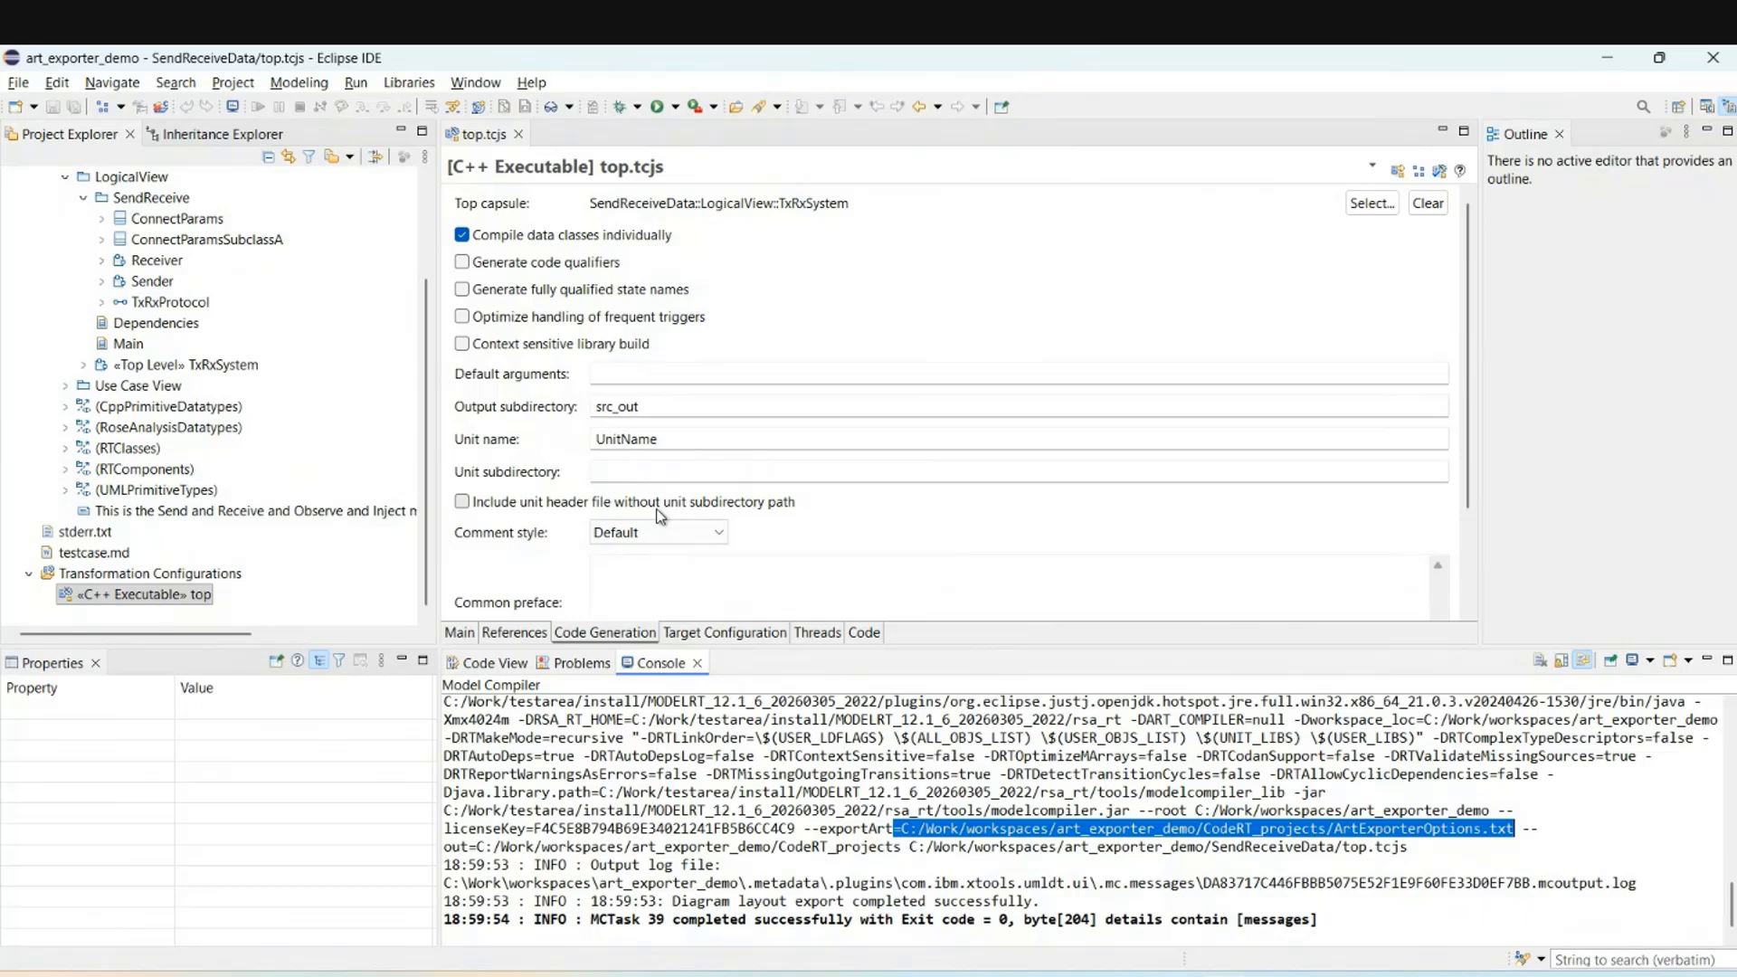
Open ArtExporterOptions.txt from the CodeRT_projects folder in Notepad.
{"action": "left_click", "coordinate": [873, 974]}
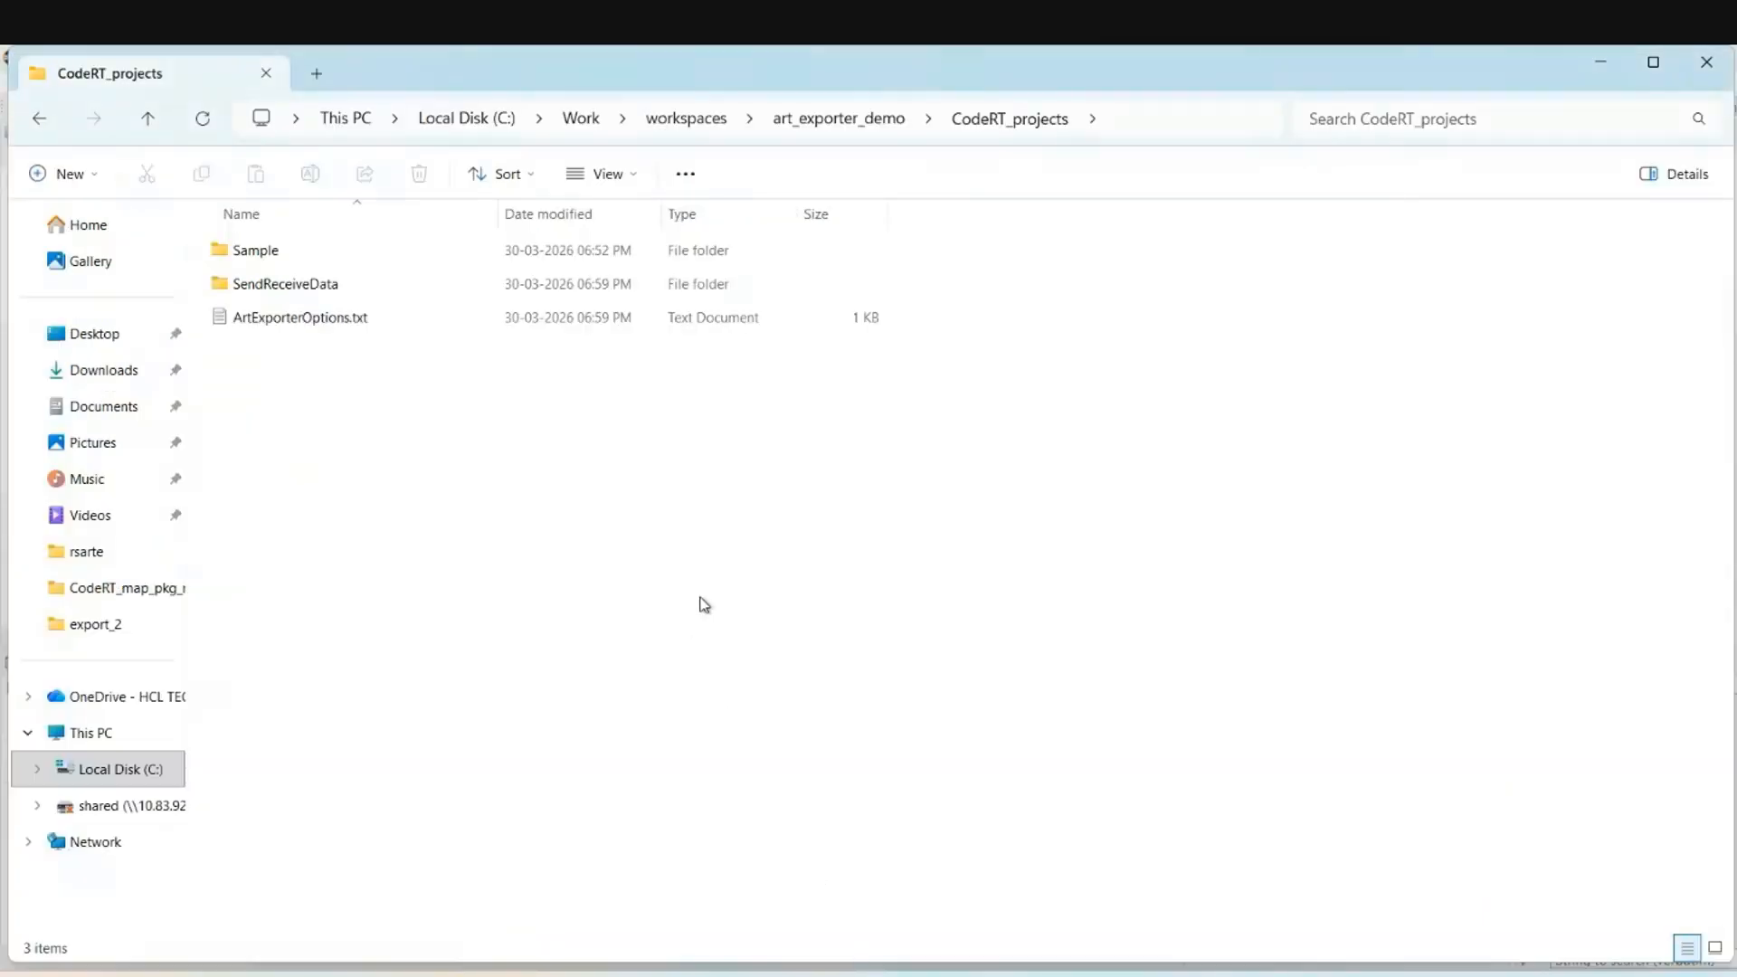
{"action": "left_click", "coordinate": [299, 323]}
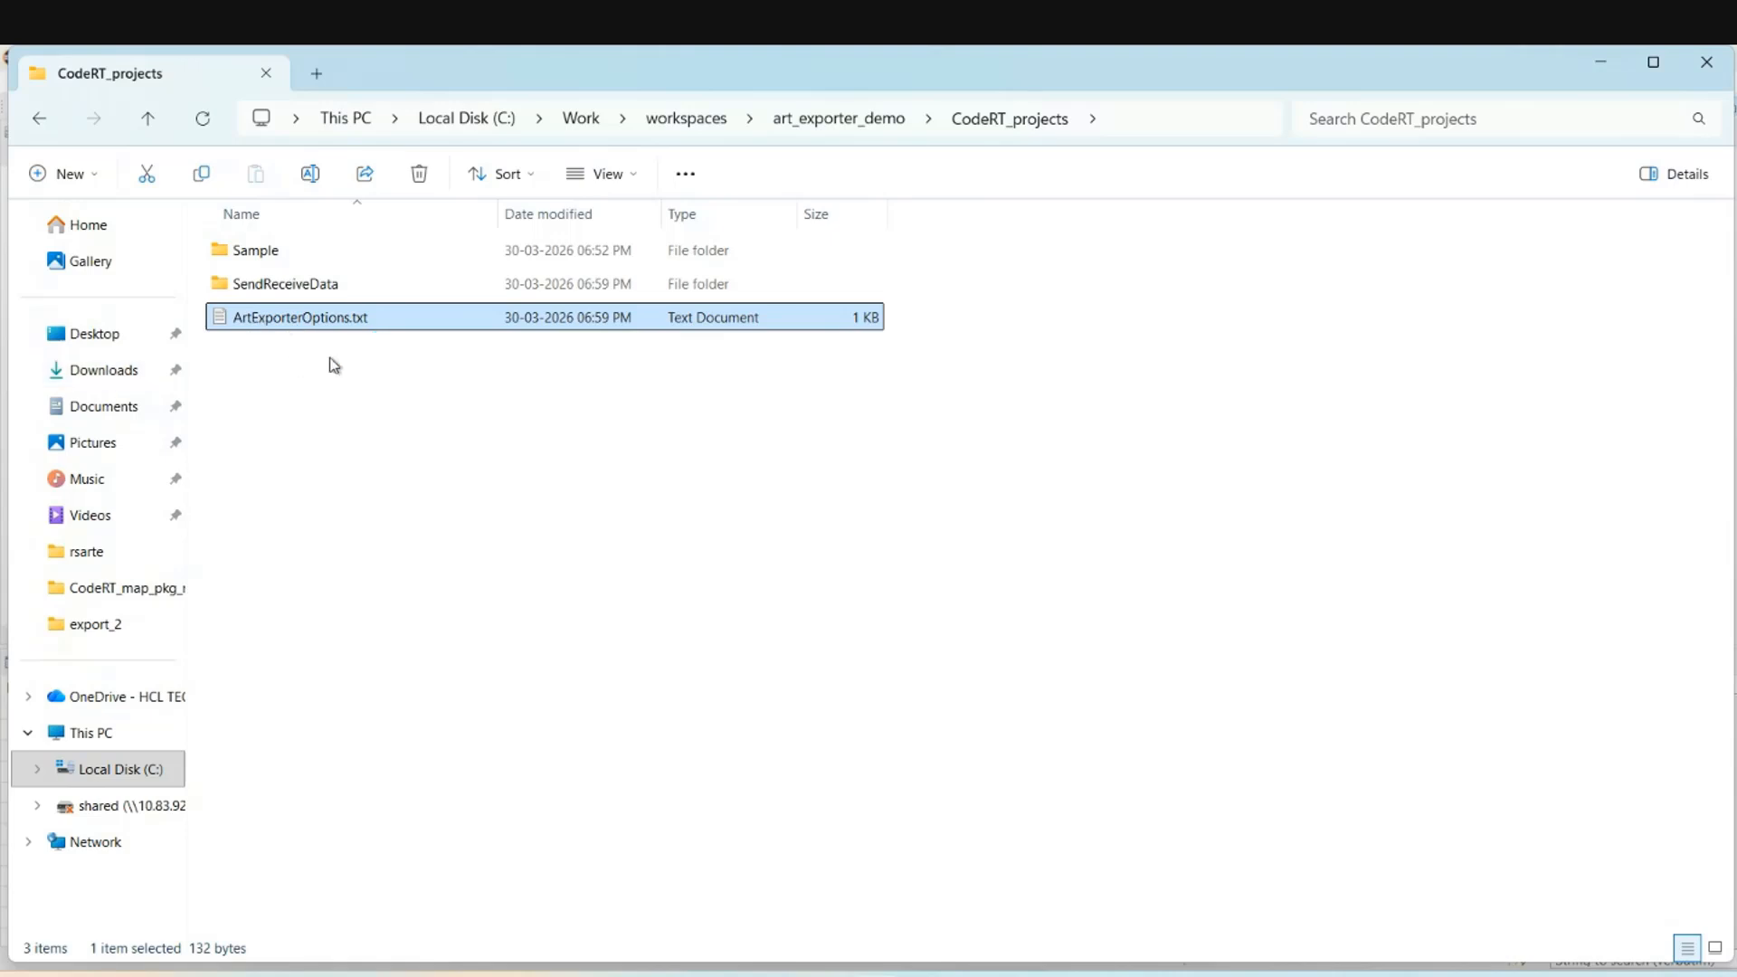
{"action": "key", "text": "Return"}
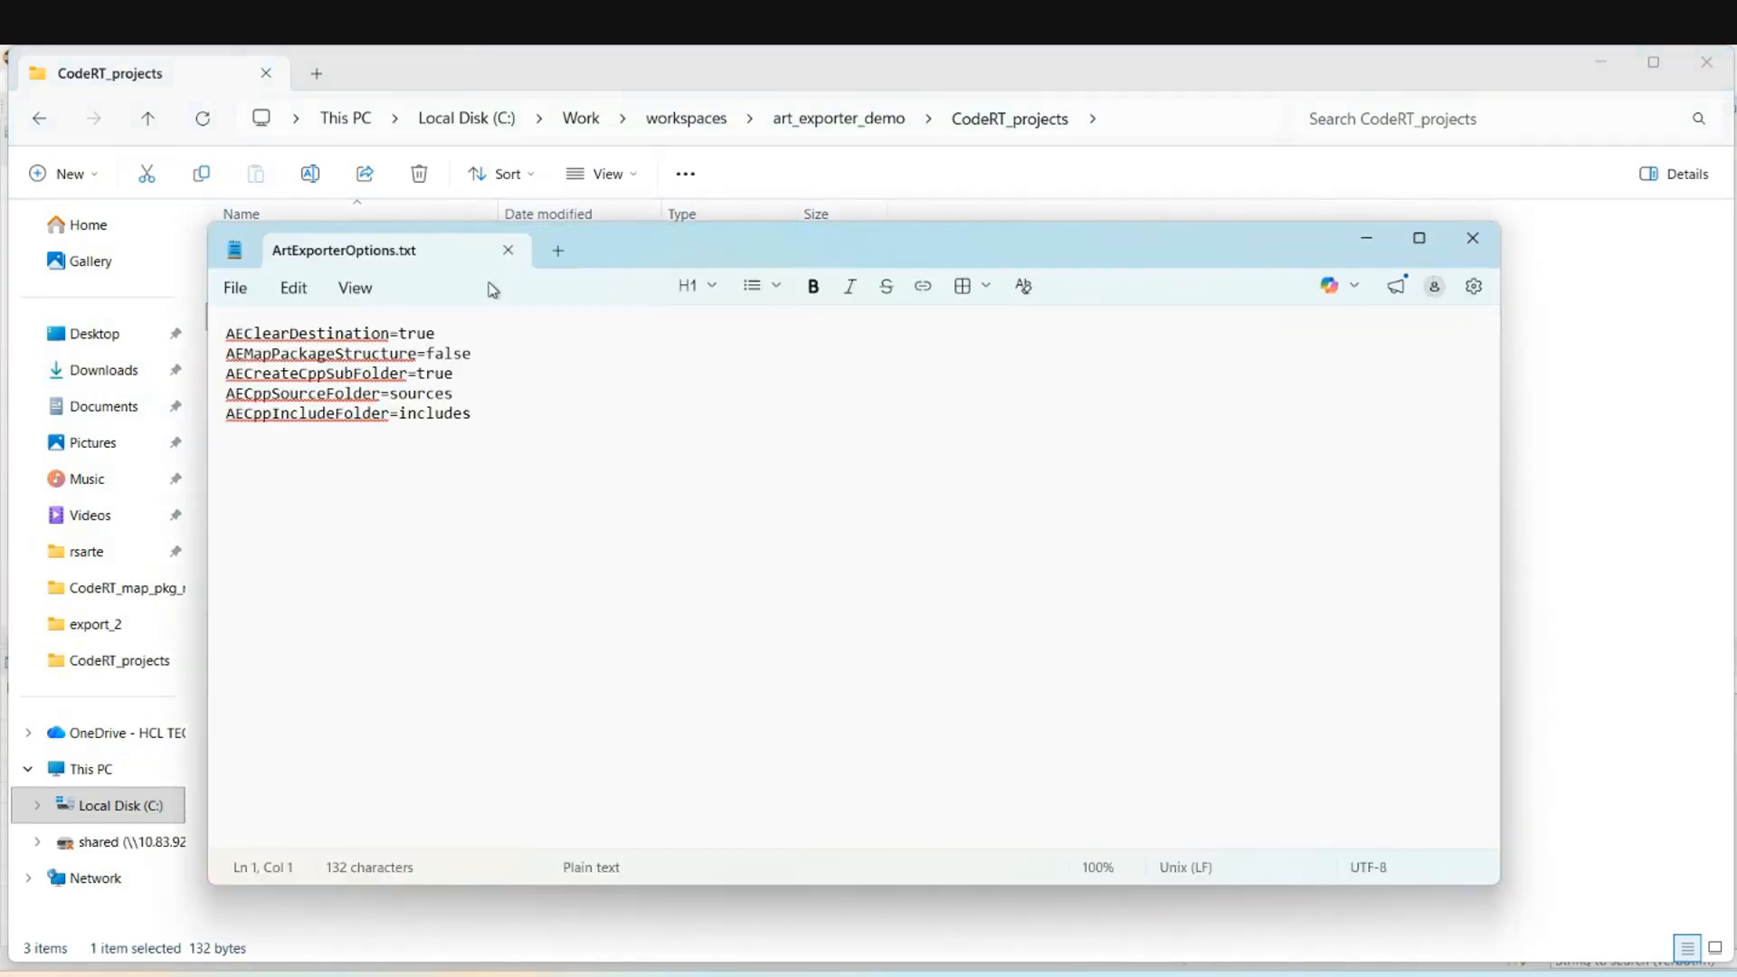